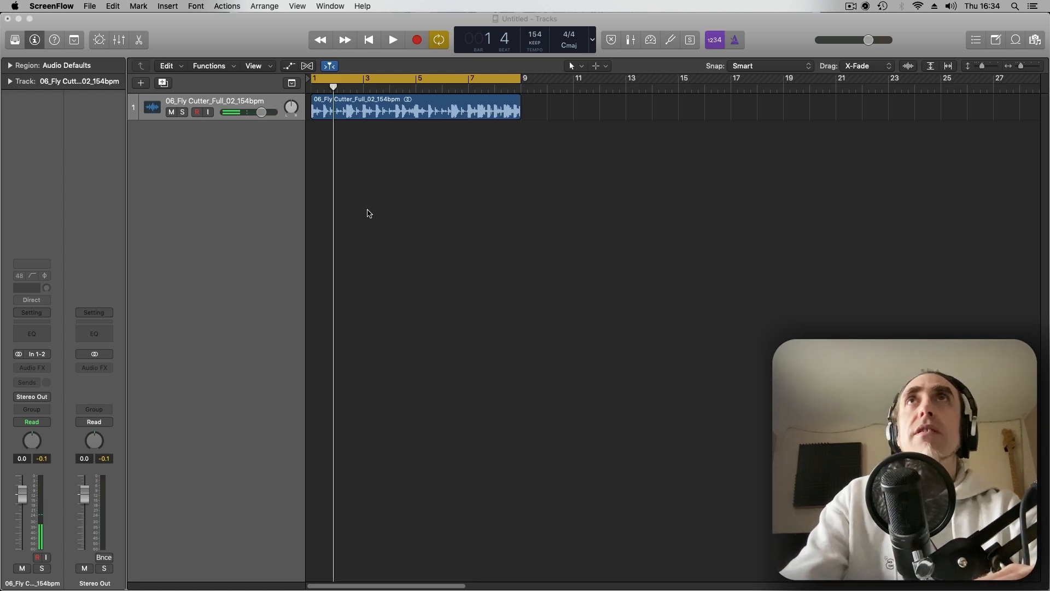
- Play the unprocessed Fly Cutter drum loop through to its end and stop playback
click(368, 210)
key(space)
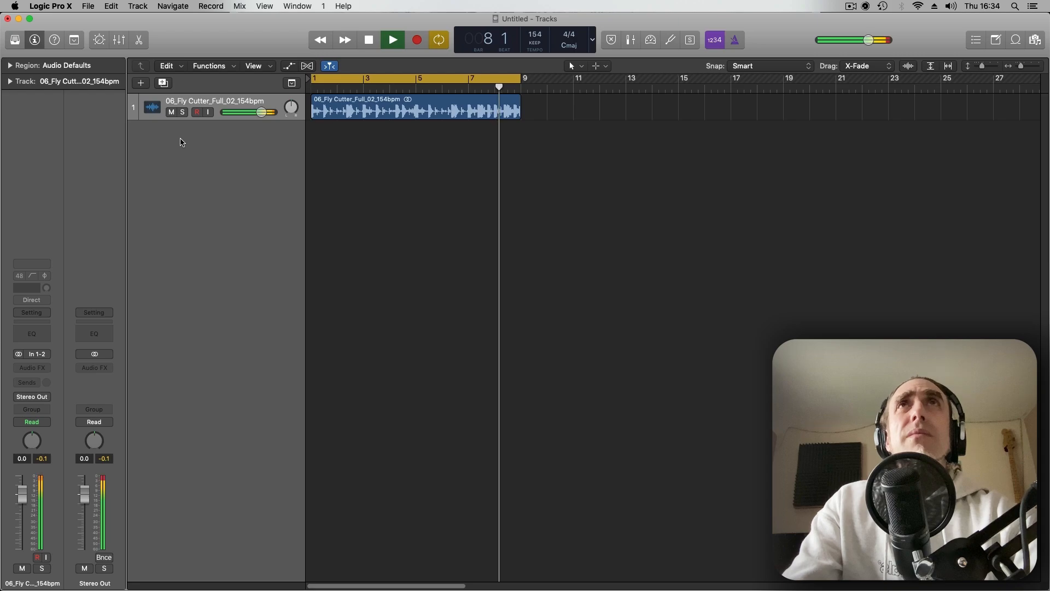
key(space)
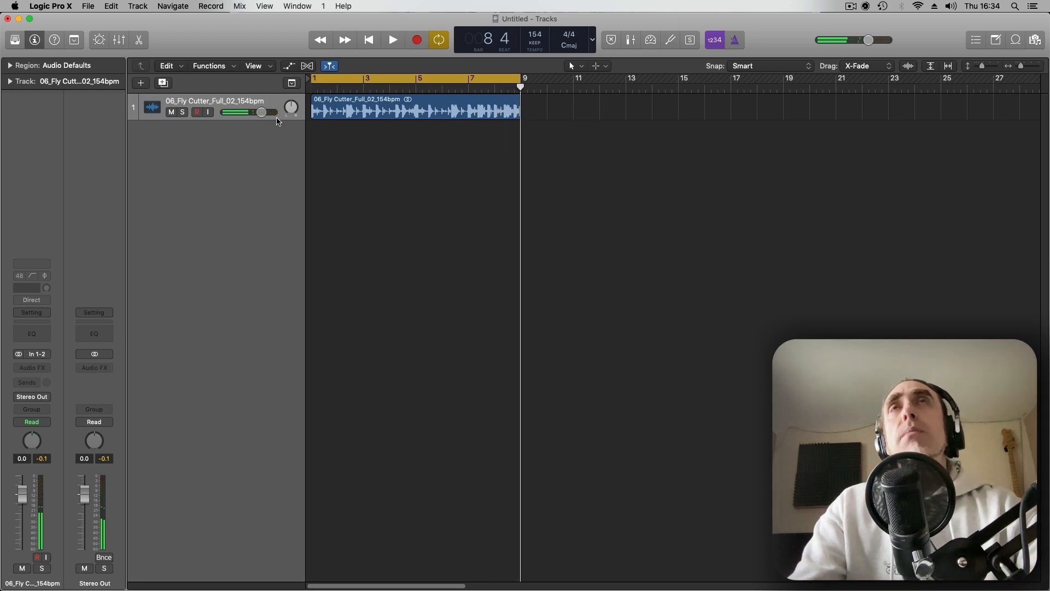
- Lower the drum loop region's gain in its region parameters, and collapse the region settings
click(339, 113)
click(10, 66)
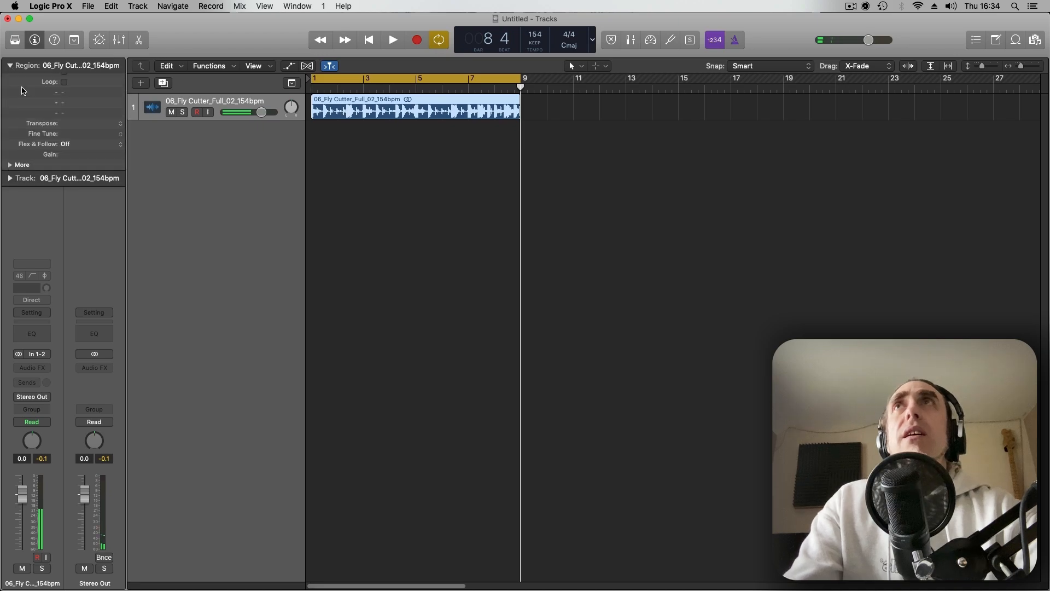
drag(71, 163, 68, 181)
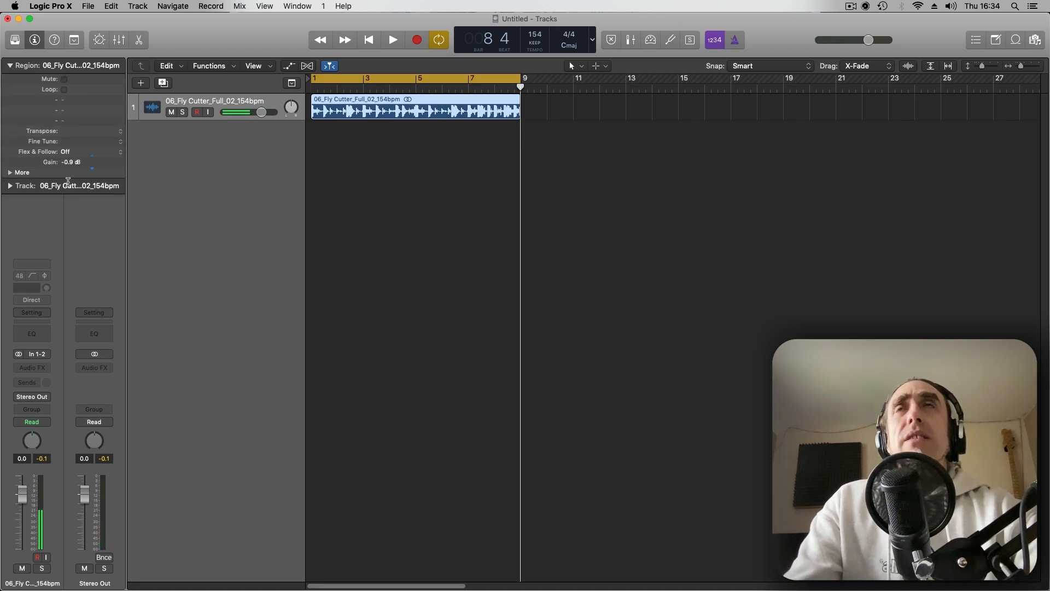
click(12, 65)
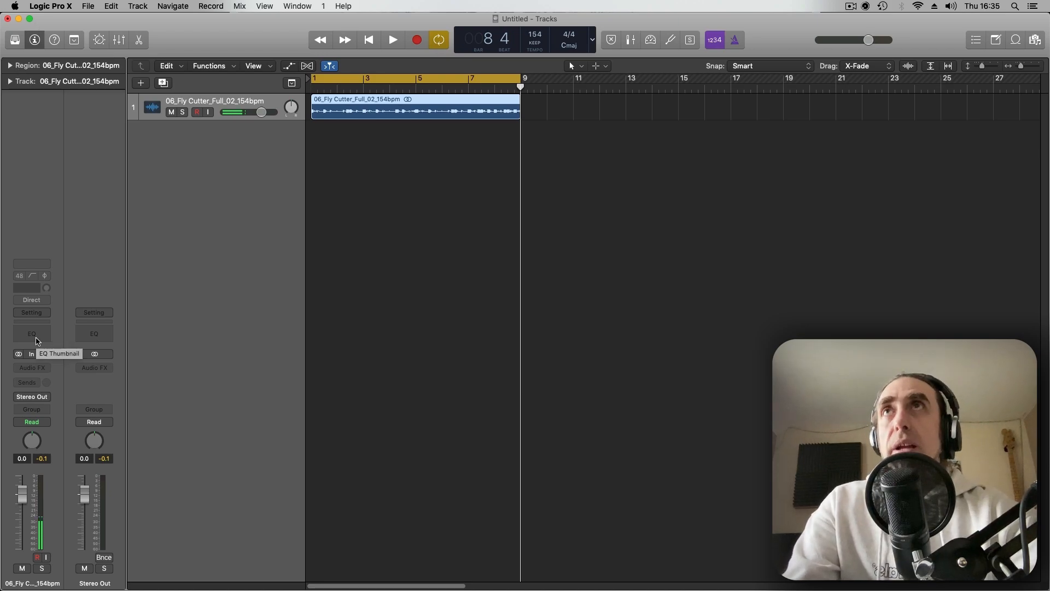
- Look over the distortion plug-ins, insert a stereo Amp Designer on the drum track, and move its window clear of the region
click(32, 367)
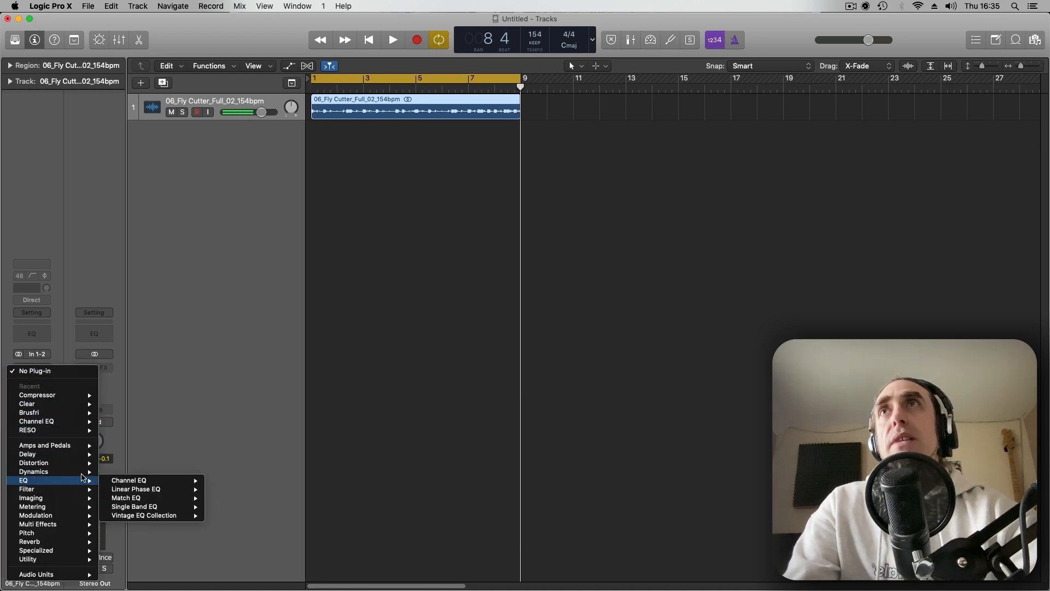
mouse_move(87, 464)
mouse_move(123, 467)
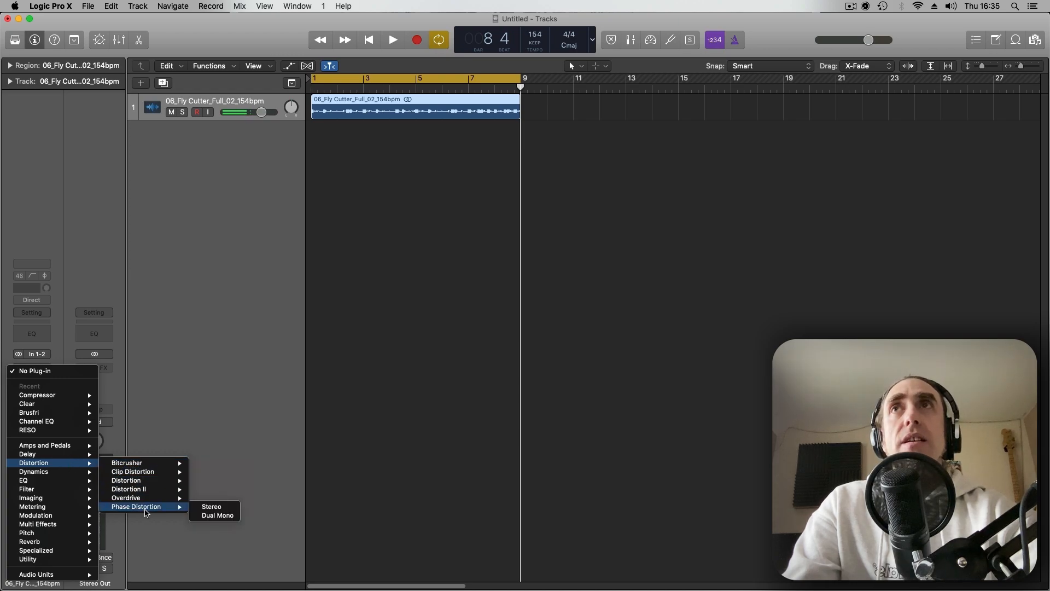
mouse_move(147, 499)
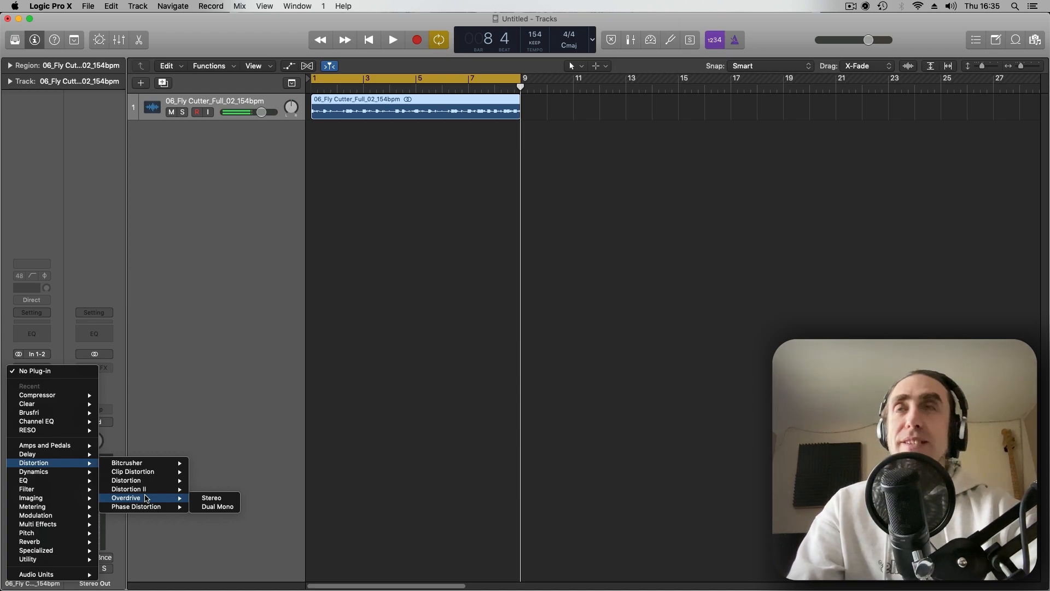
click(195, 313)
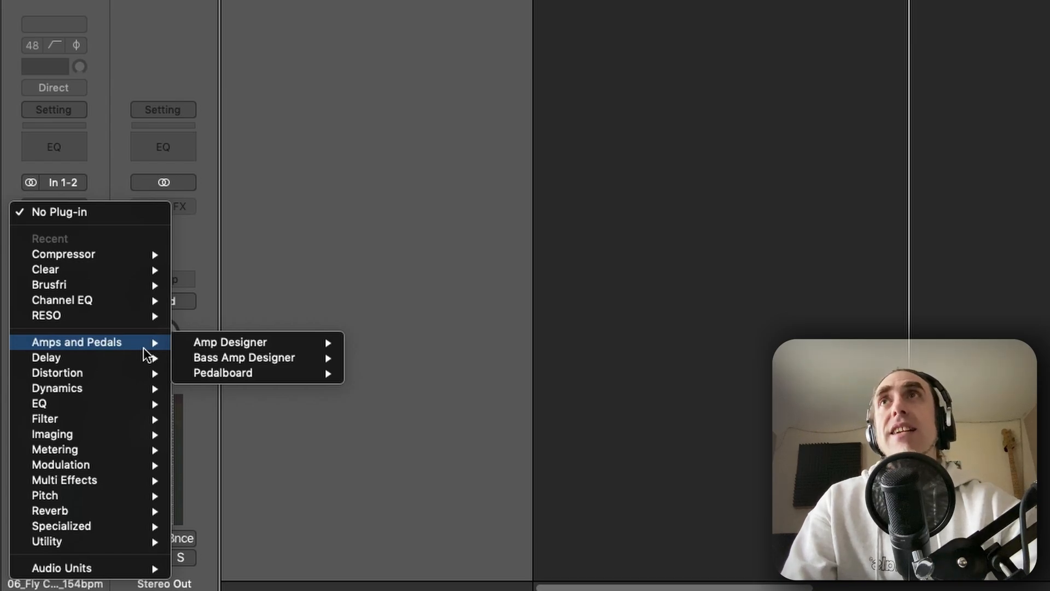
mouse_move(305, 343)
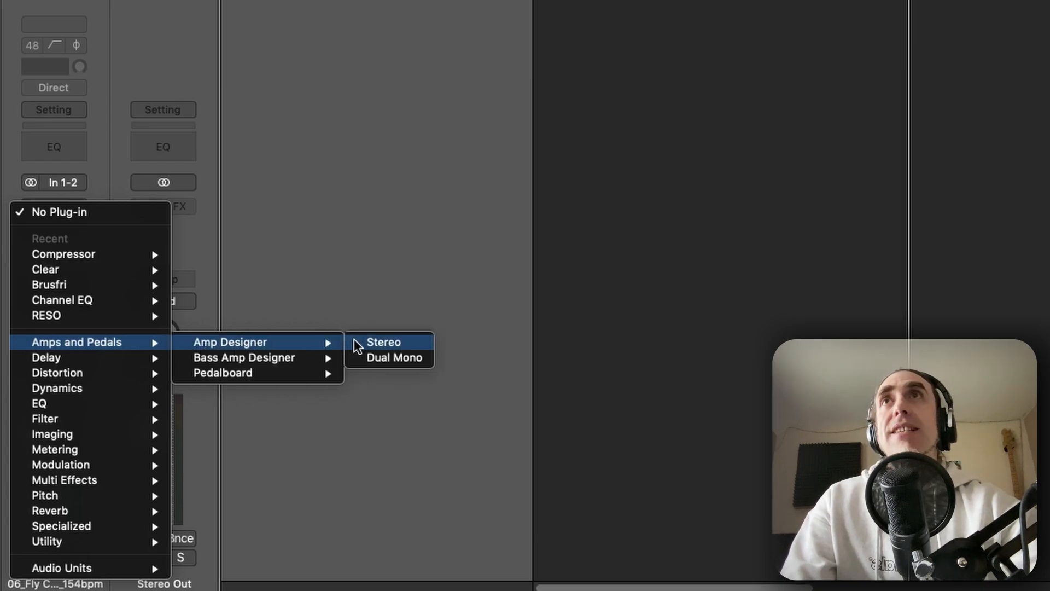
click(378, 344)
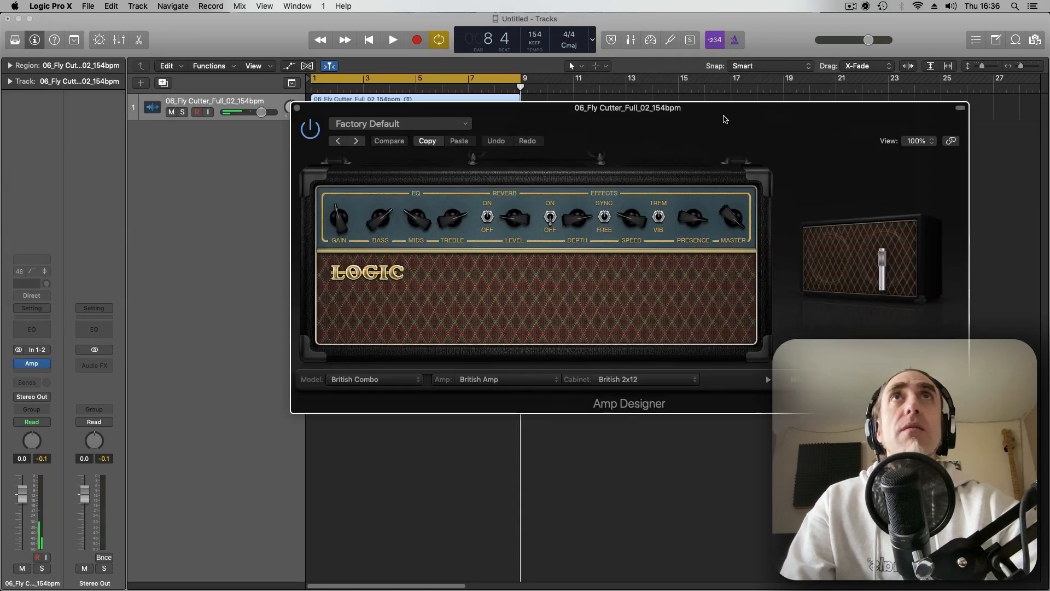
drag(724, 119, 702, 134)
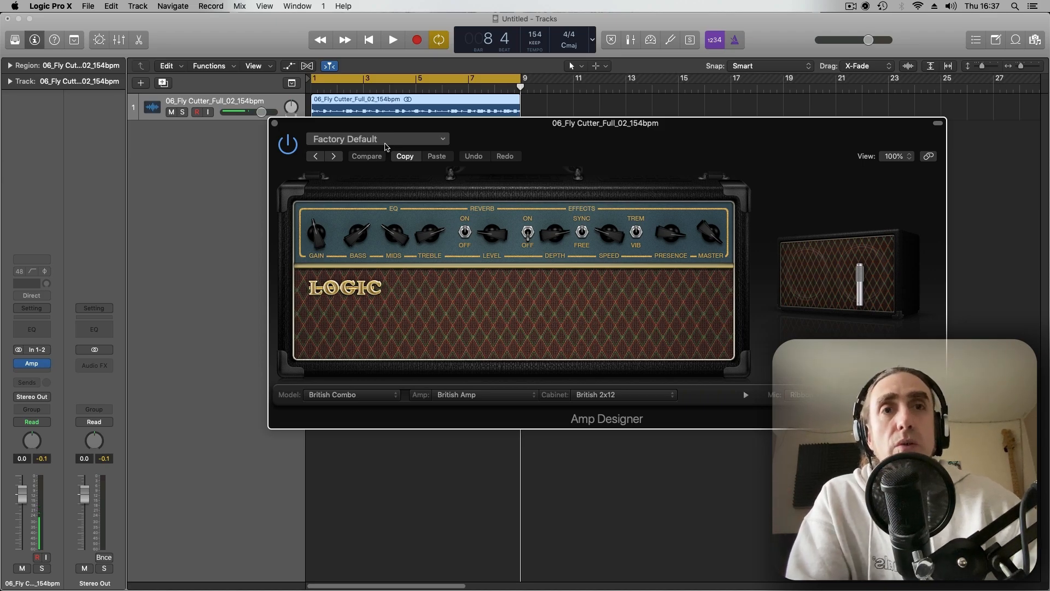
- Load Amp Designer's American Reissue crunch preset and, during playback, step through Anvil Shred Crunch to Black & Blue Crunch
click(385, 143)
mouse_move(401, 355)
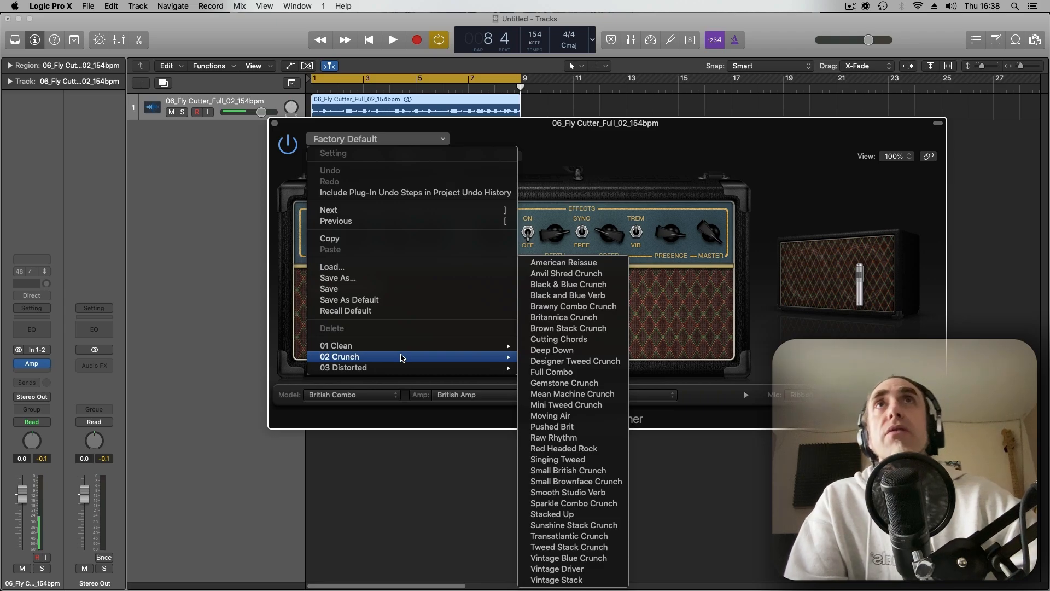
click(590, 267)
key(space)
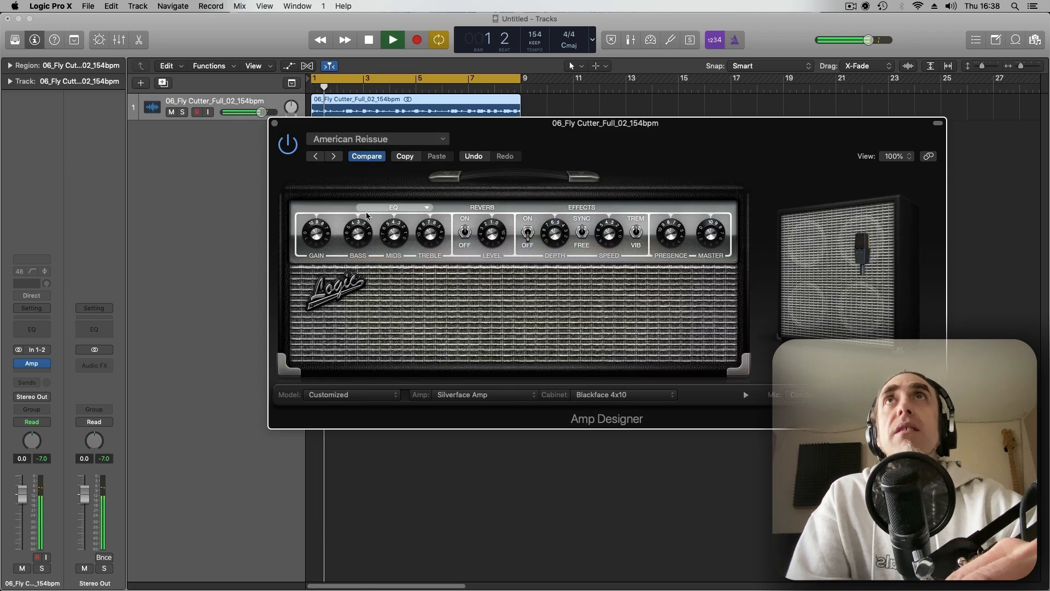
click(333, 156)
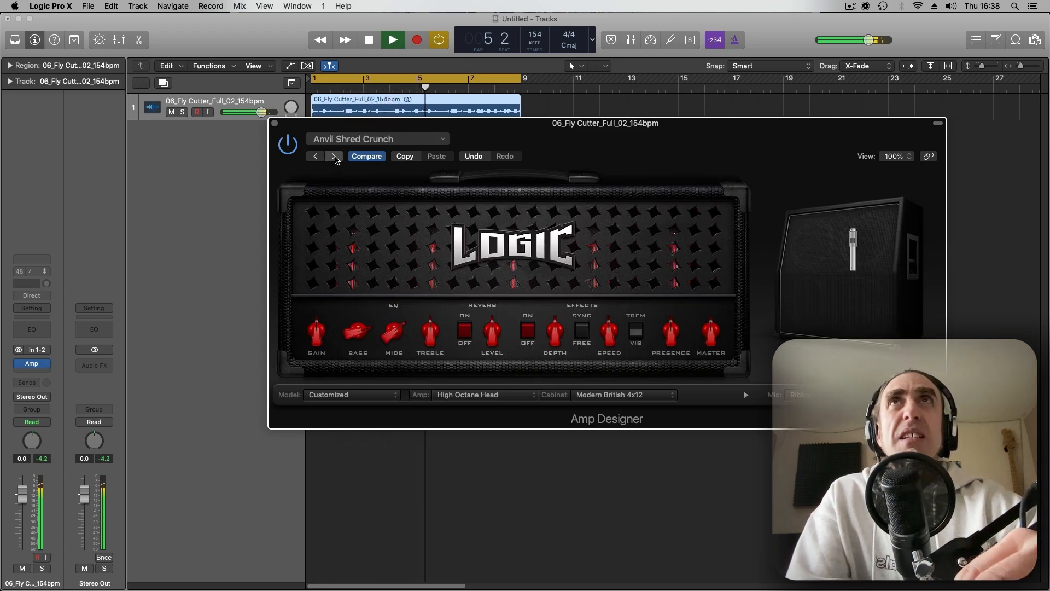
click(334, 157)
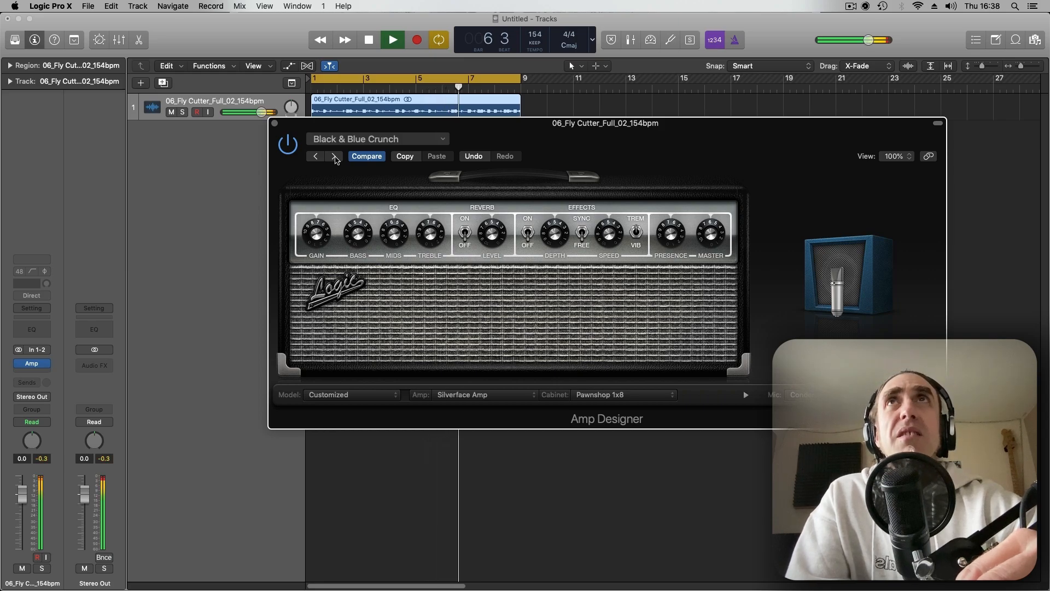
- Audition the Condenser 414, Dynamic 57 and Ribbon 121 microphones on the amp cabinet, and shift the Ribbon 121's position
mouse_move(804, 285)
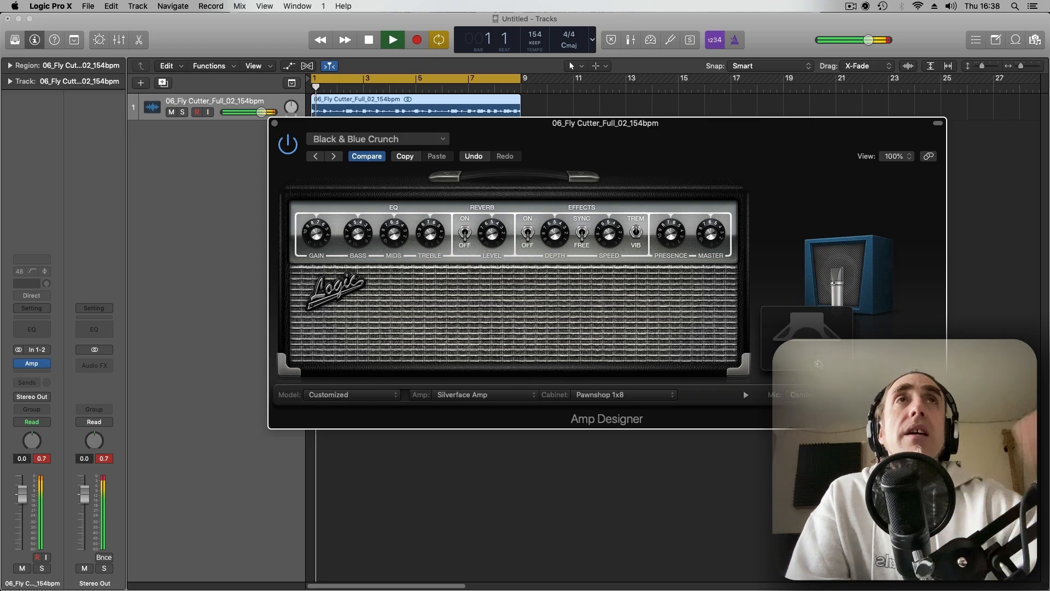
click(800, 394)
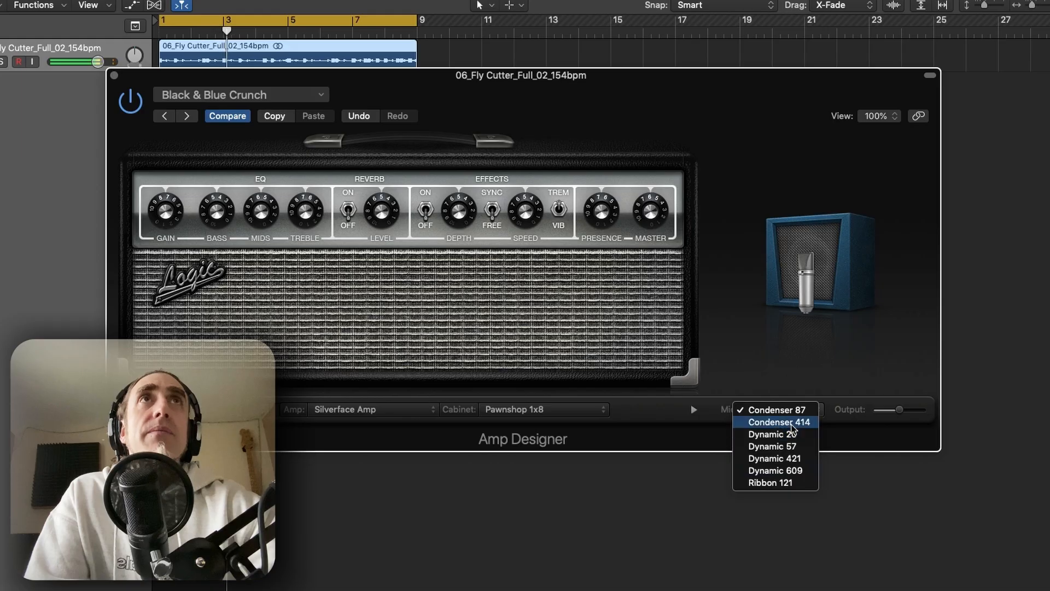
click(801, 404)
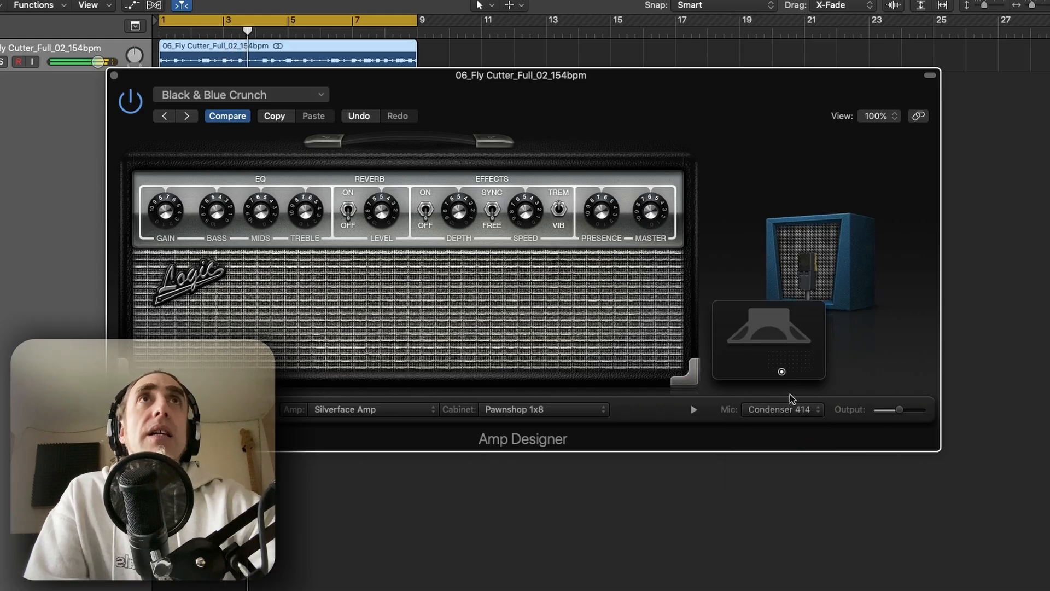
click(788, 411)
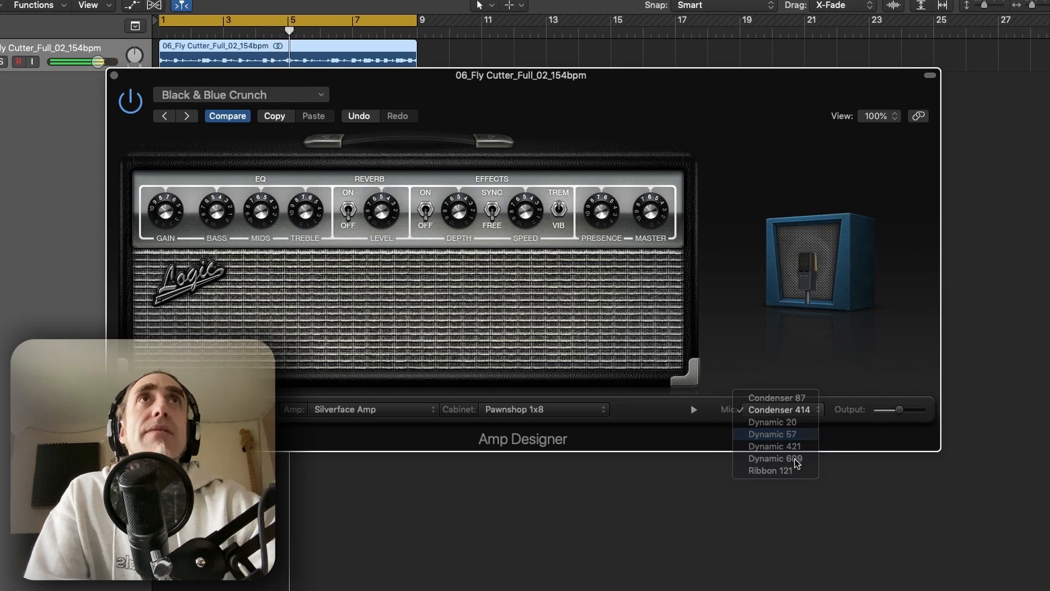
click(786, 438)
click(790, 411)
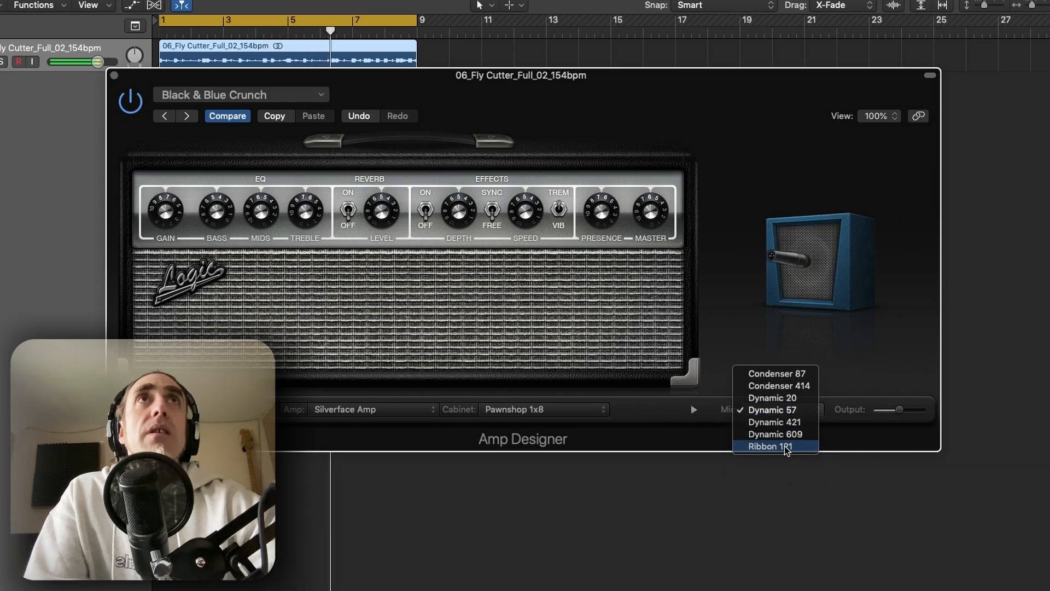
click(785, 447)
mouse_move(776, 342)
drag(782, 374, 806, 364)
- Switch the cabinet microphone back to Dynamic 57 and fine-tune its position in front of the speaker
click(788, 408)
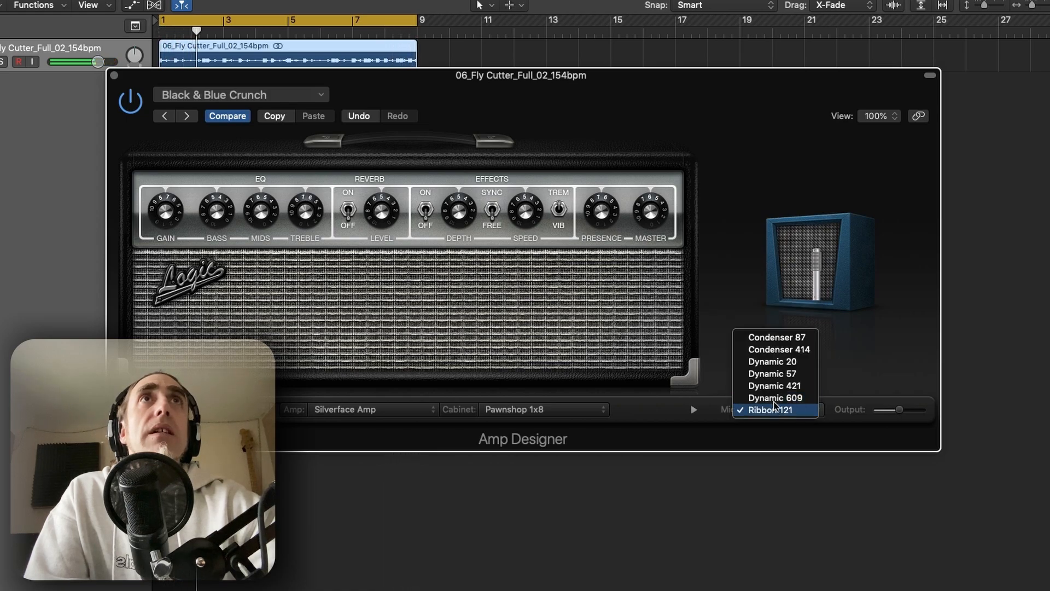
click(777, 372)
mouse_move(802, 279)
drag(804, 363, 799, 368)
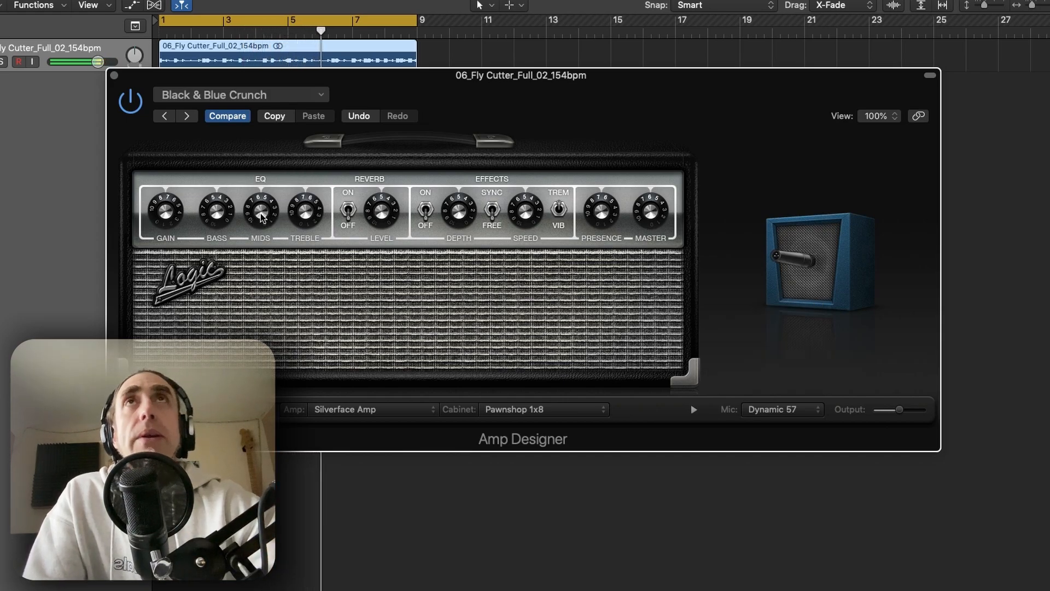
key(Return)
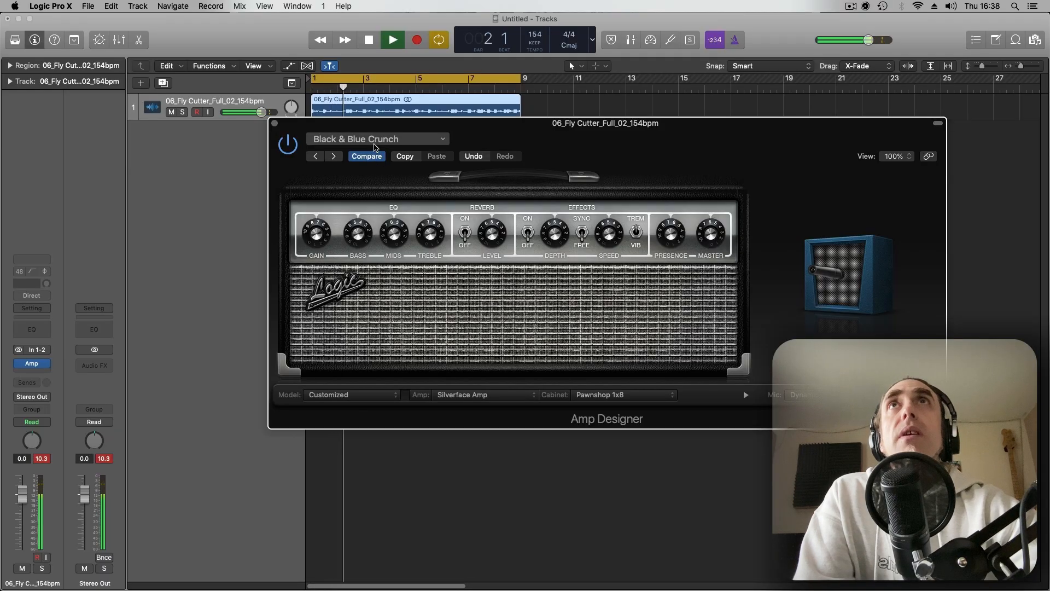
- Load the Modern Rock 1 distorted preset, step forward through the presets to Off Axis Heavy, and stop playback after listening
click(241, 94)
mouse_move(218, 375)
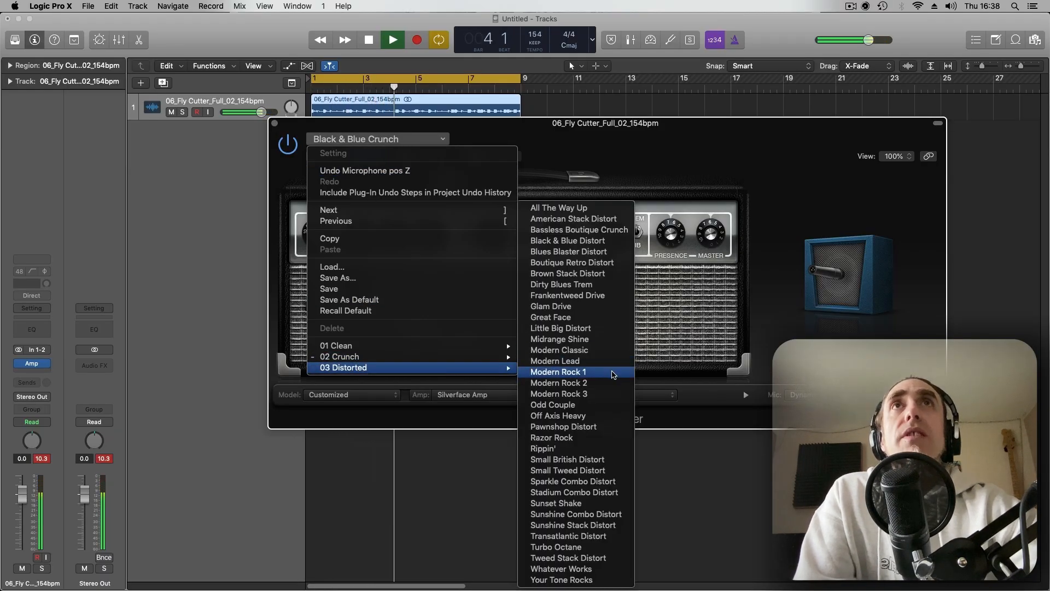
click(612, 373)
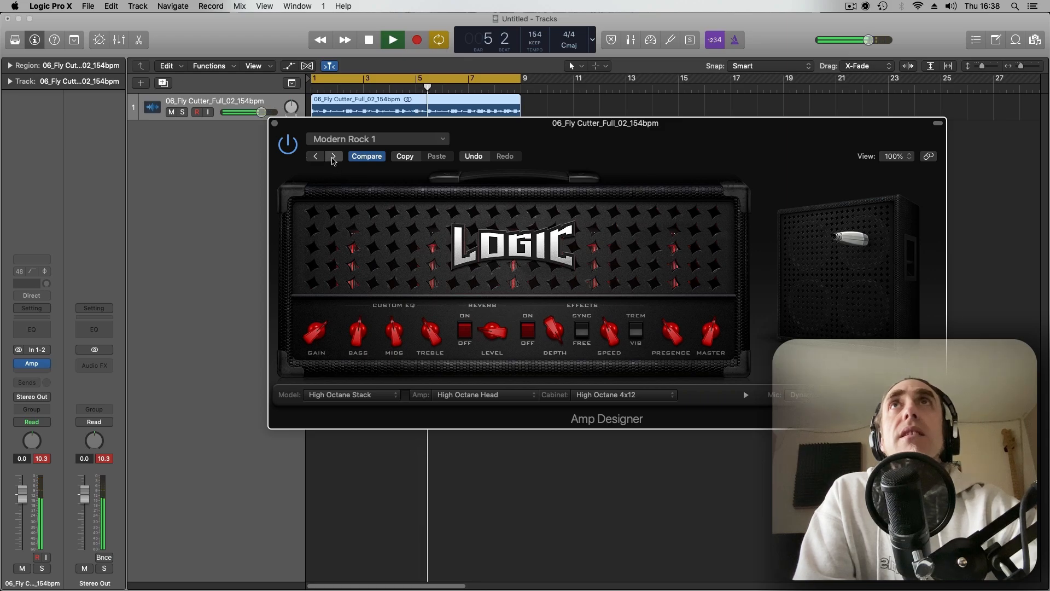
click(333, 156)
click(333, 157)
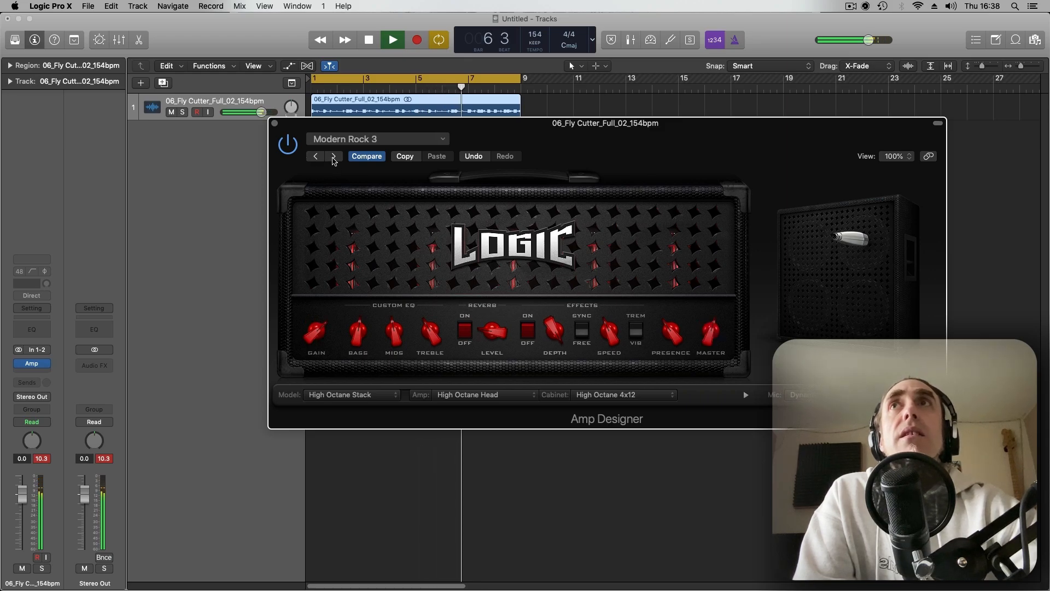
click(333, 157)
click(333, 156)
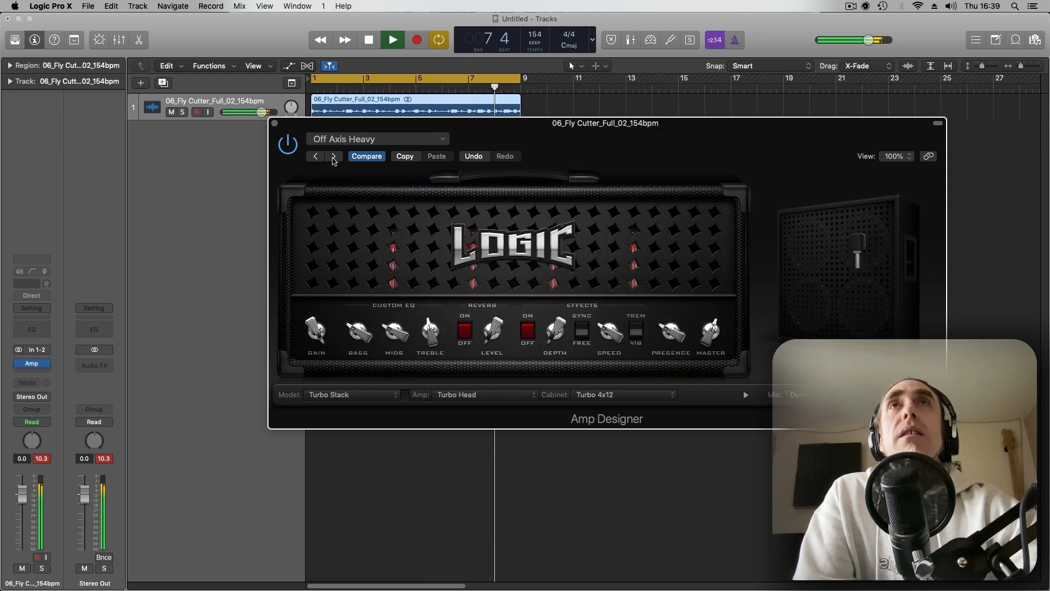
key(space)
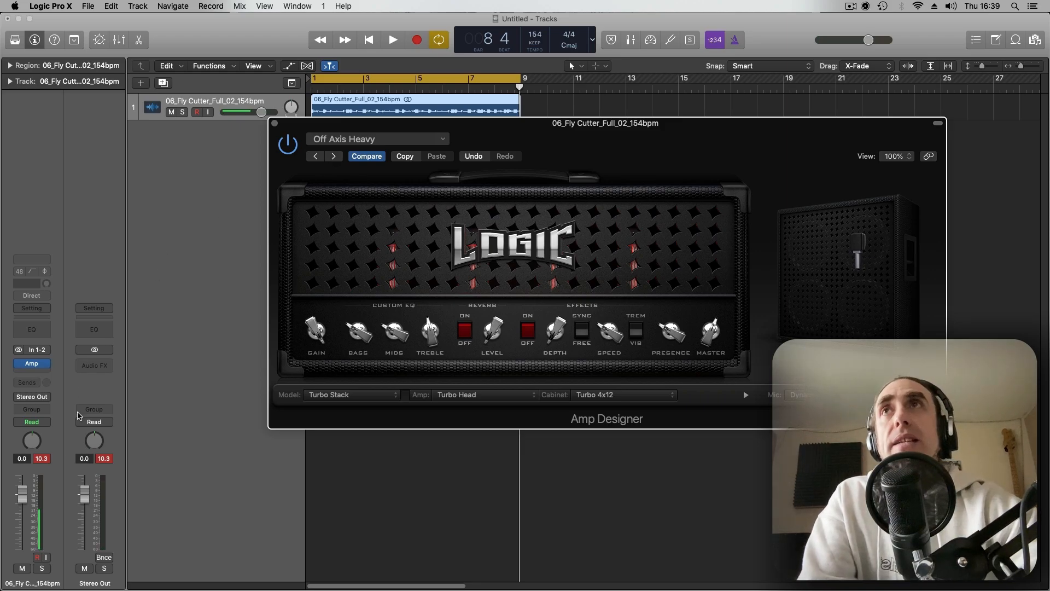
- Reset the drum track's peak level indicator and insert a stereo Pedalboard in the slot below the amp plug-in
click(42, 460)
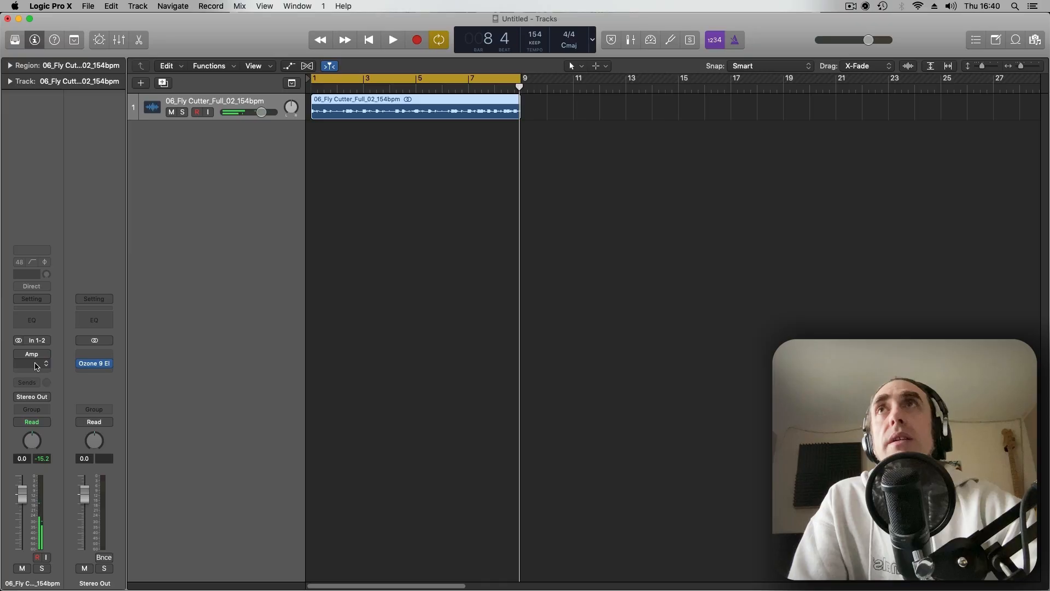
click(39, 365)
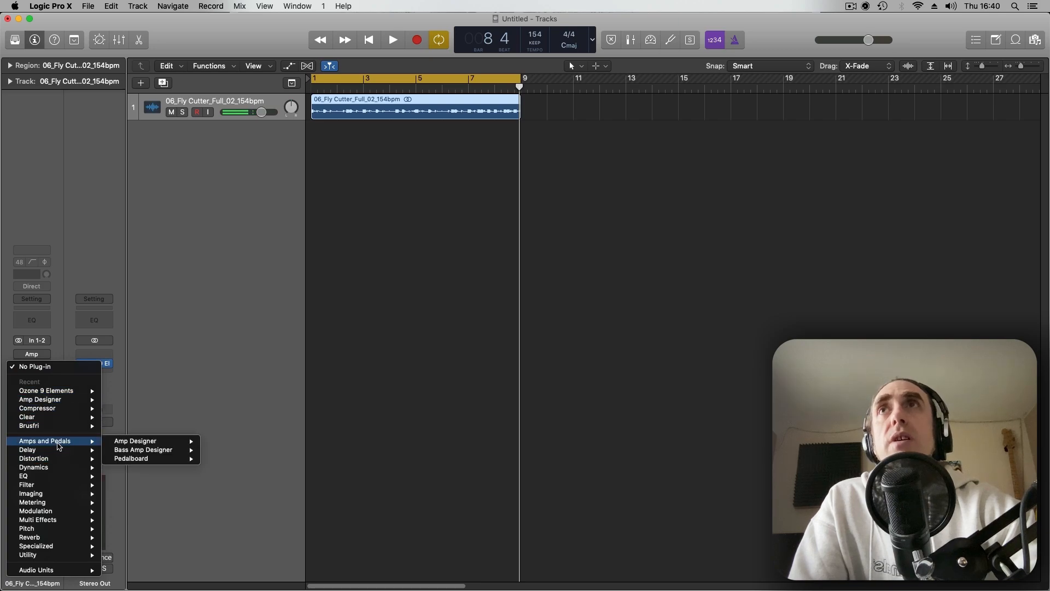
mouse_move(55, 441)
mouse_move(132, 452)
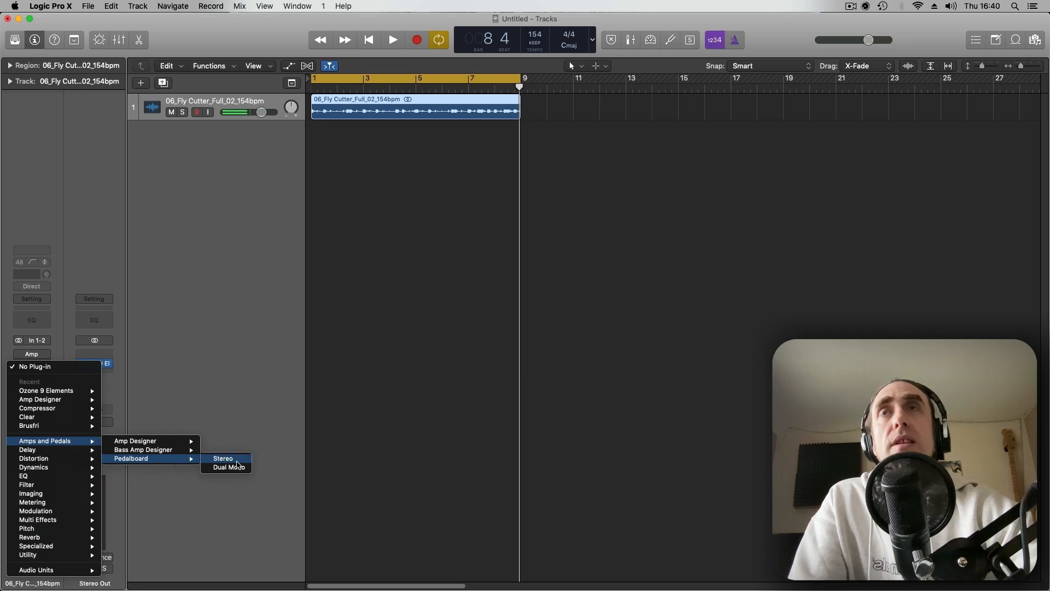
click(237, 461)
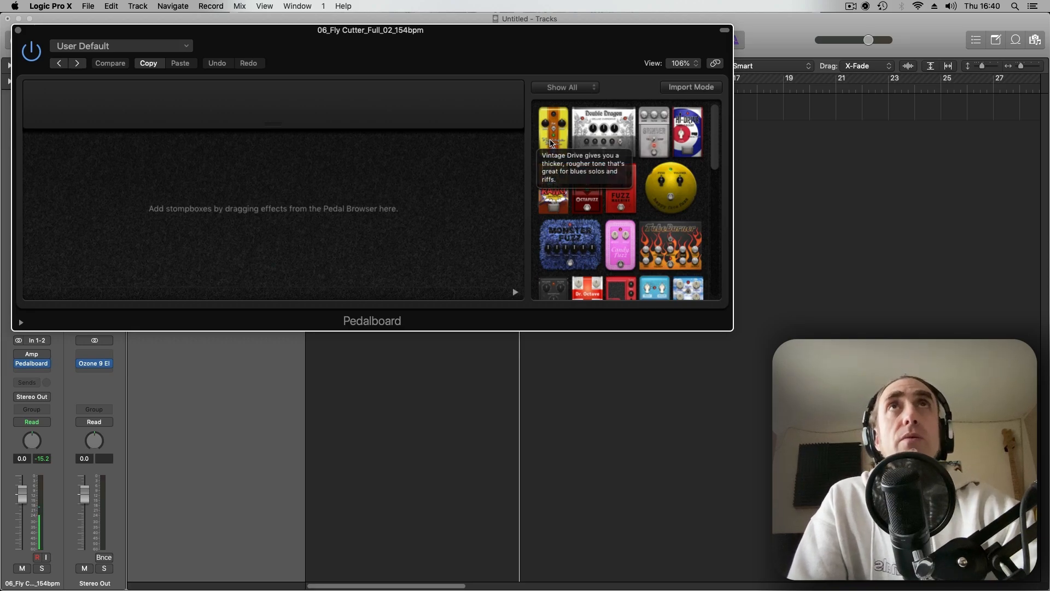
- Add the Vintage Drive pedal to the empty pedalboard, try its footswitch, and play the drum loop
drag(550, 143, 49, 236)
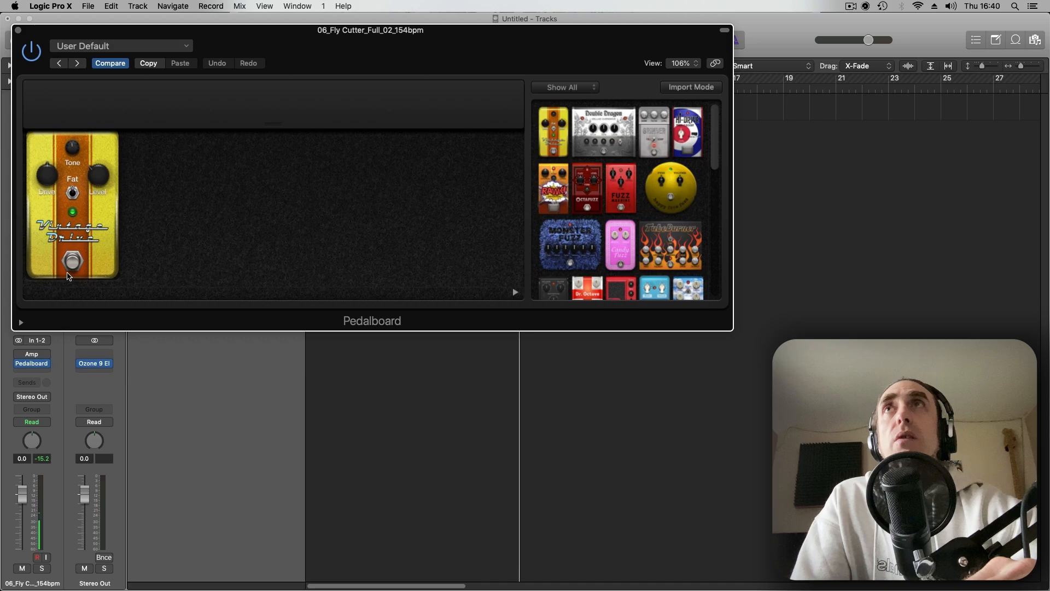
click(72, 262)
key(space)
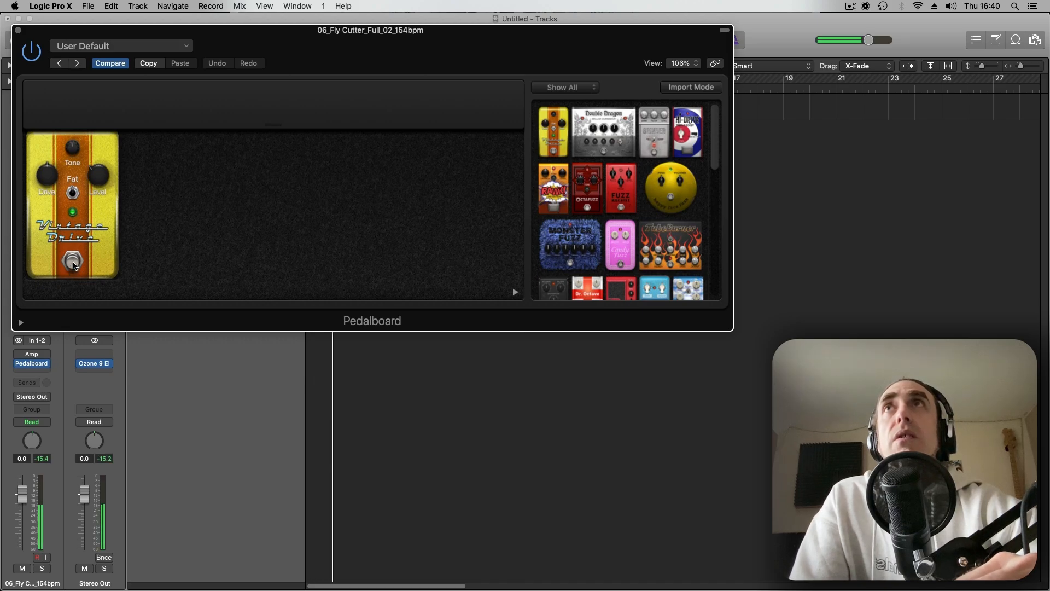
- Add the Octafuzz and Fuzz Machine pedals to the pedalboard, bypass Octafuzz, and raise the Fuzz Machine's Tone
drag(586, 189, 178, 253)
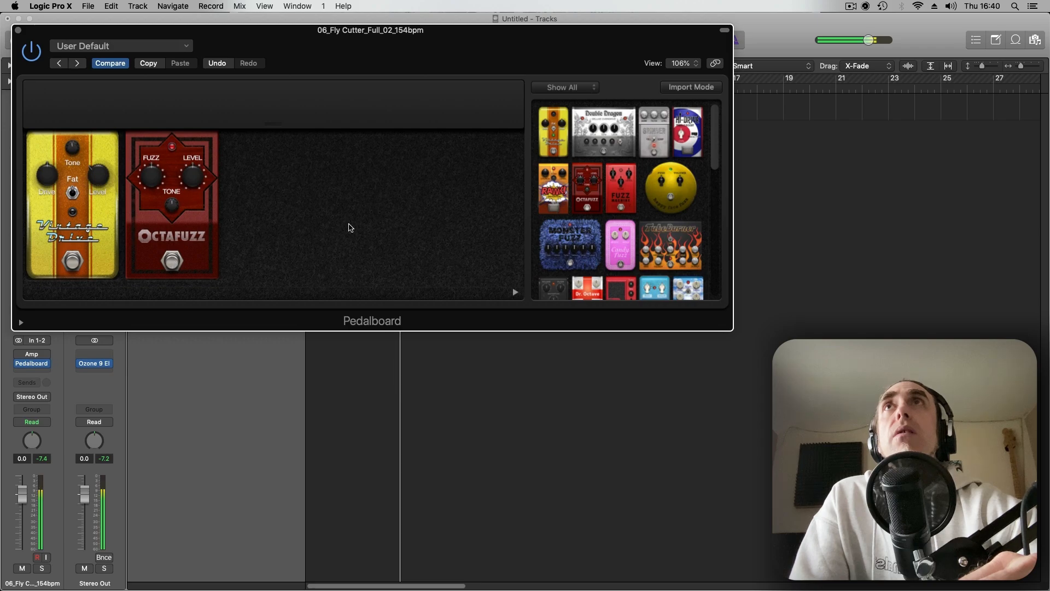
drag(621, 189, 185, 255)
click(184, 255)
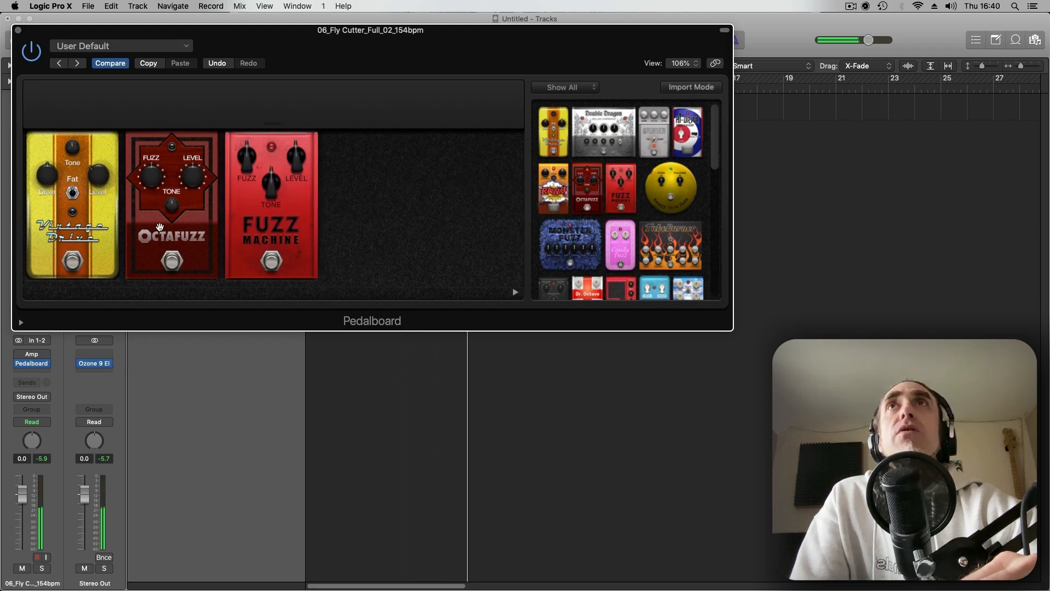
drag(270, 186, 271, 158)
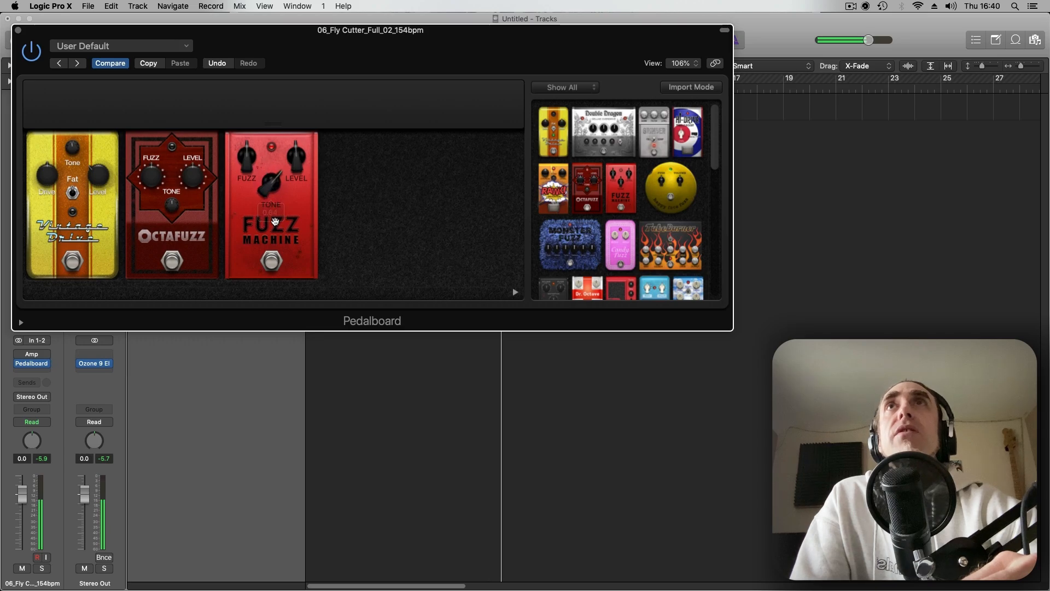
- Add the Rawk! Distortion pedal, bypass it after listening, and add Candy Fuzz to its right
drag(553, 189, 379, 212)
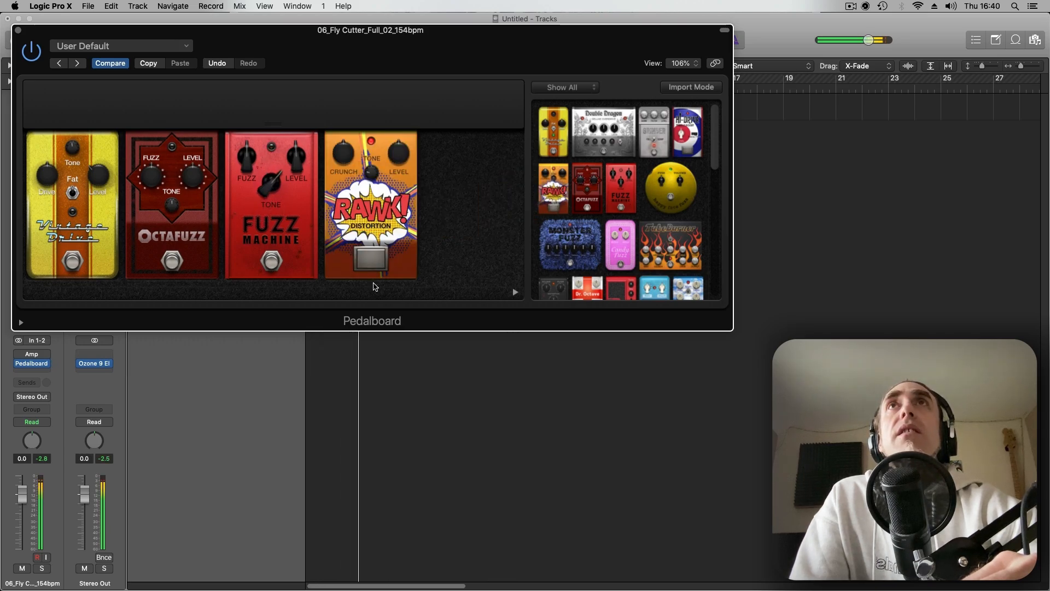
click(375, 271)
drag(620, 244, 457, 214)
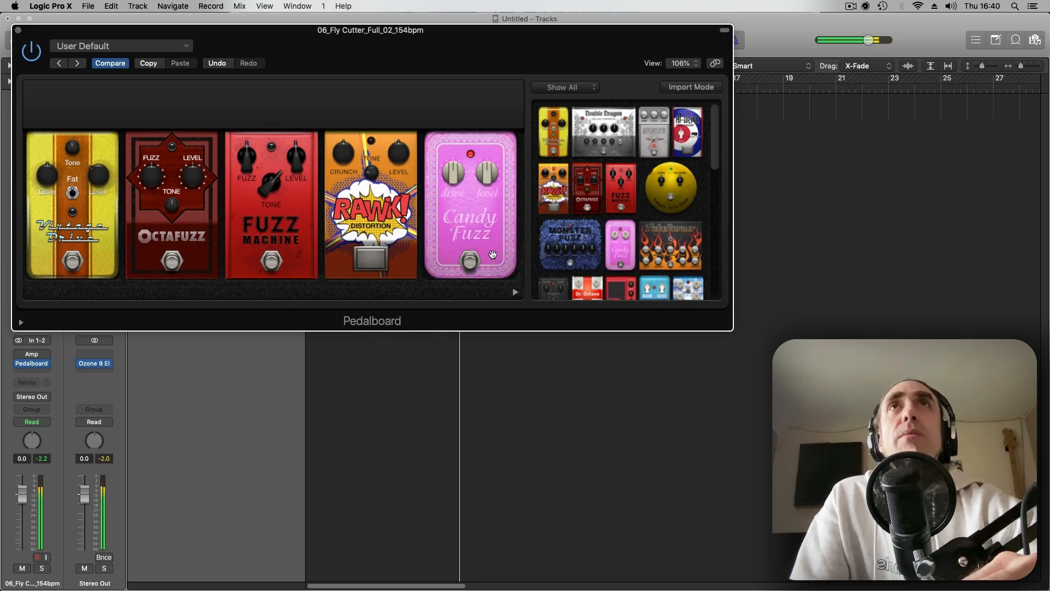
- Add the TubeBurner pedal at the end of the chain and try out its knobs
scroll(667, 213, down, 3)
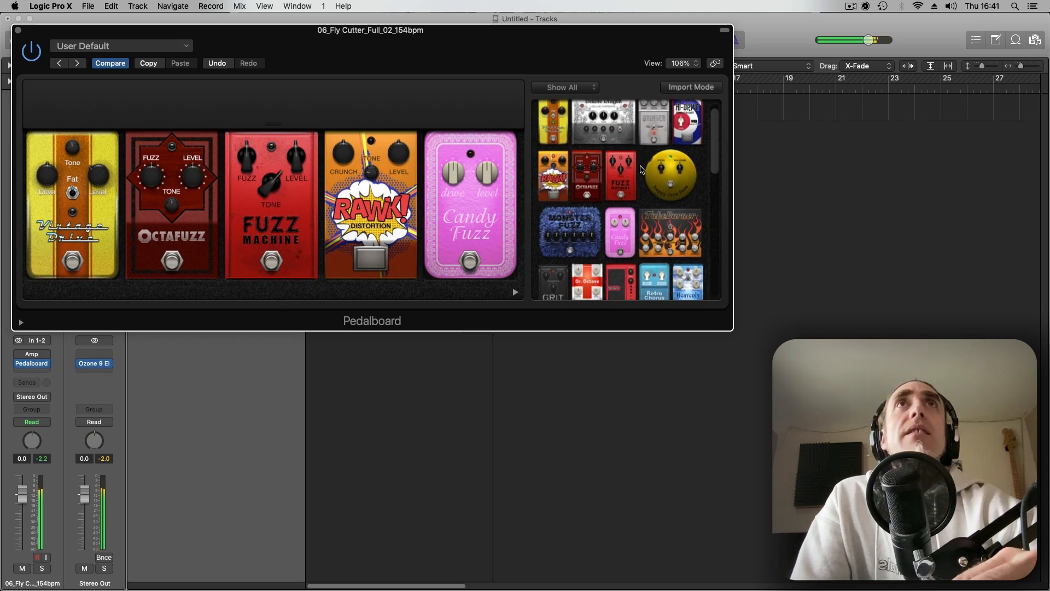
drag(667, 213, 493, 223)
drag(425, 218, 426, 164)
click(389, 224)
drag(389, 236, 391, 230)
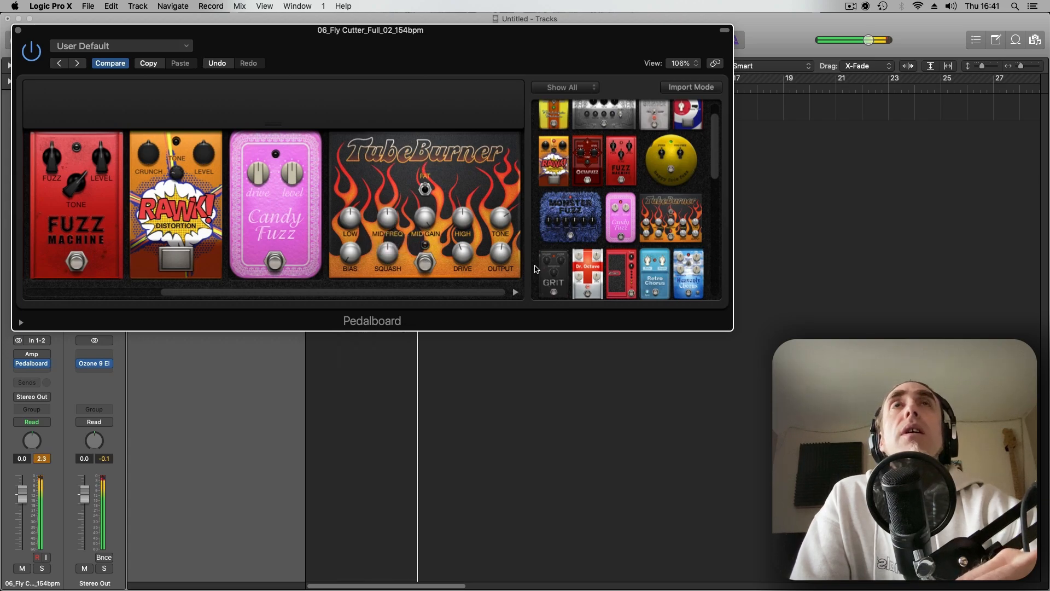
- Add the Grit pedal after TubeBurner, adjust its Distortion, Filter and Volume, and close the Pedalboard window
drag(559, 275, 470, 241)
drag(475, 202, 474, 235)
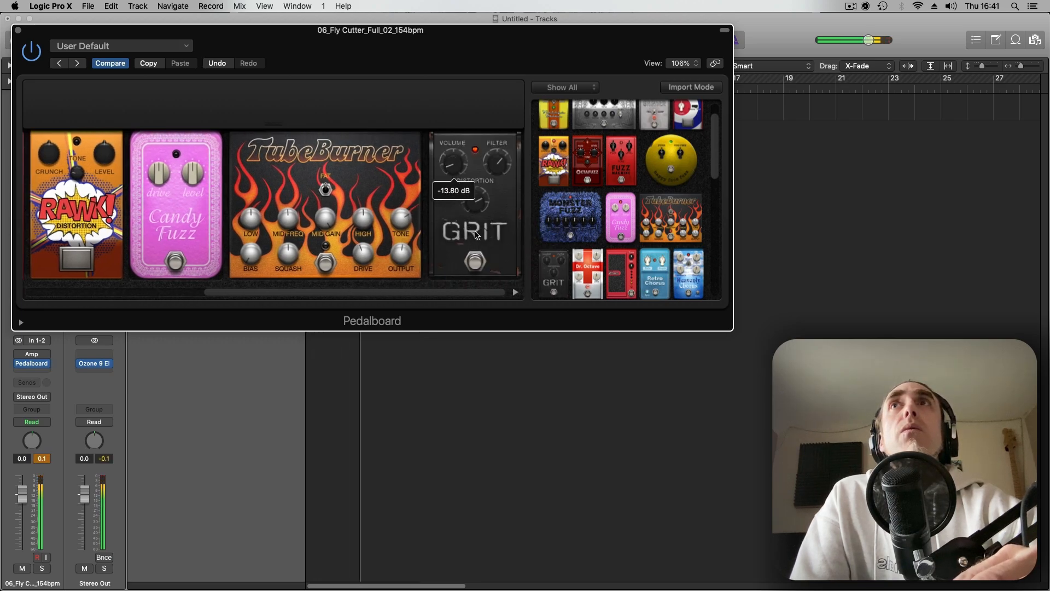
drag(497, 163, 510, 202)
drag(459, 166, 463, 135)
drag(476, 201, 478, 242)
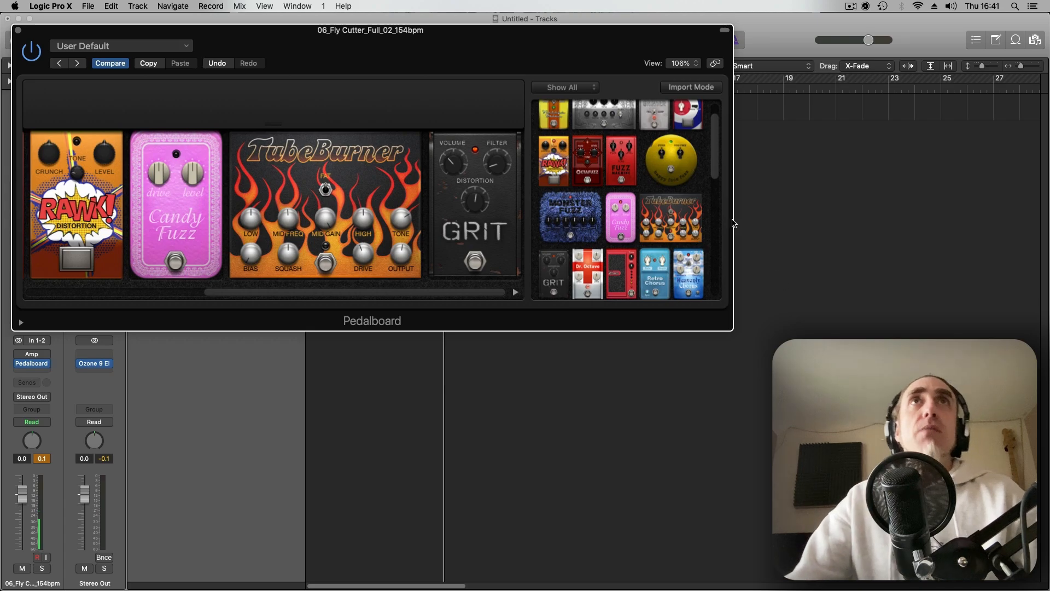
scroll(694, 234, down, 3)
scroll(693, 234, up, 3)
click(18, 30)
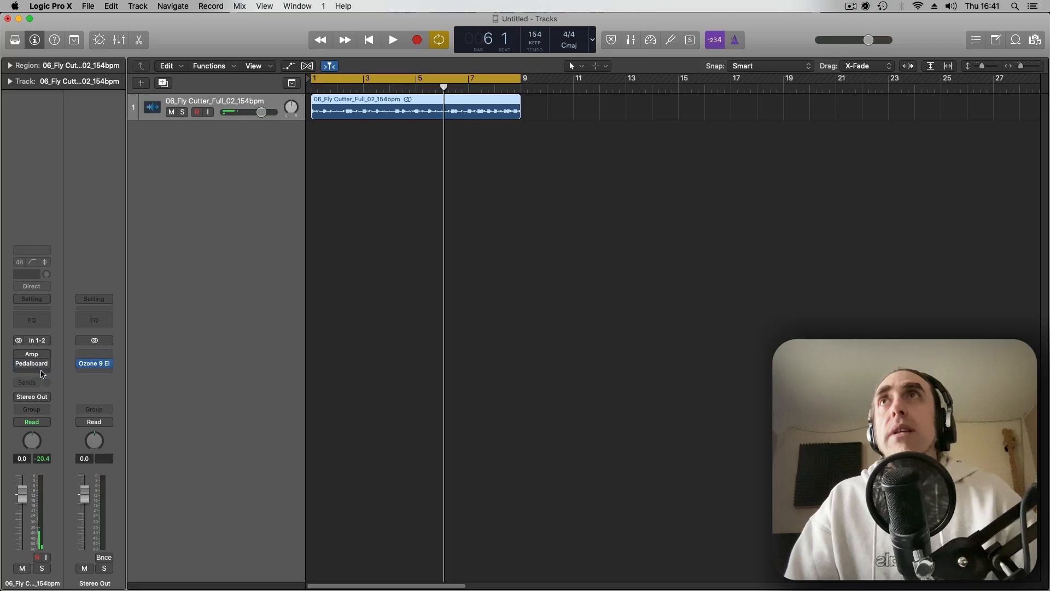
- Insert a stereo Tape Delay in the slot below Pedalboard and move its window clear of the channel strips
click(42, 372)
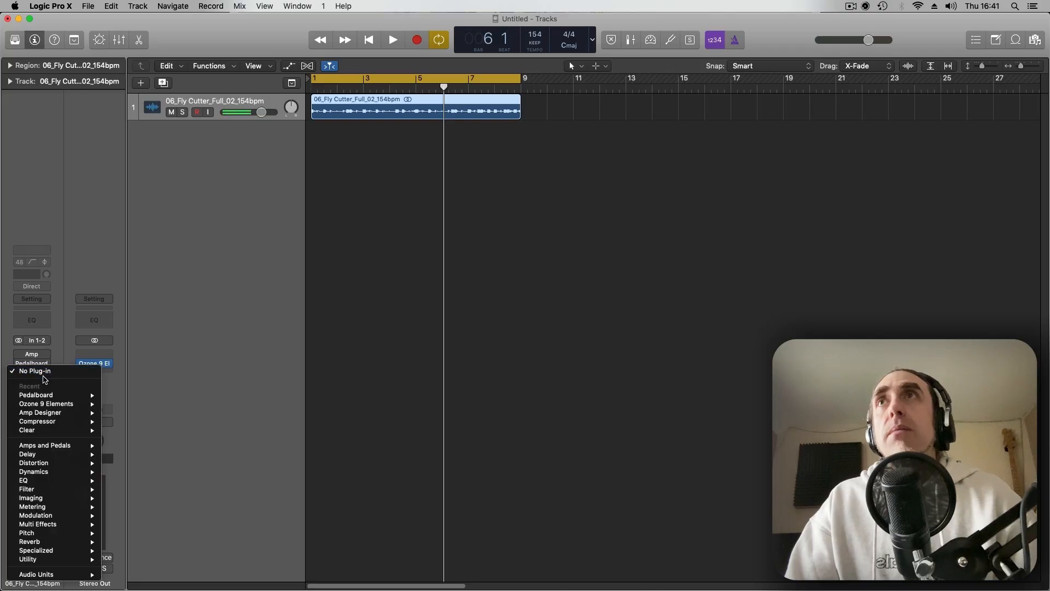
mouse_move(64, 454)
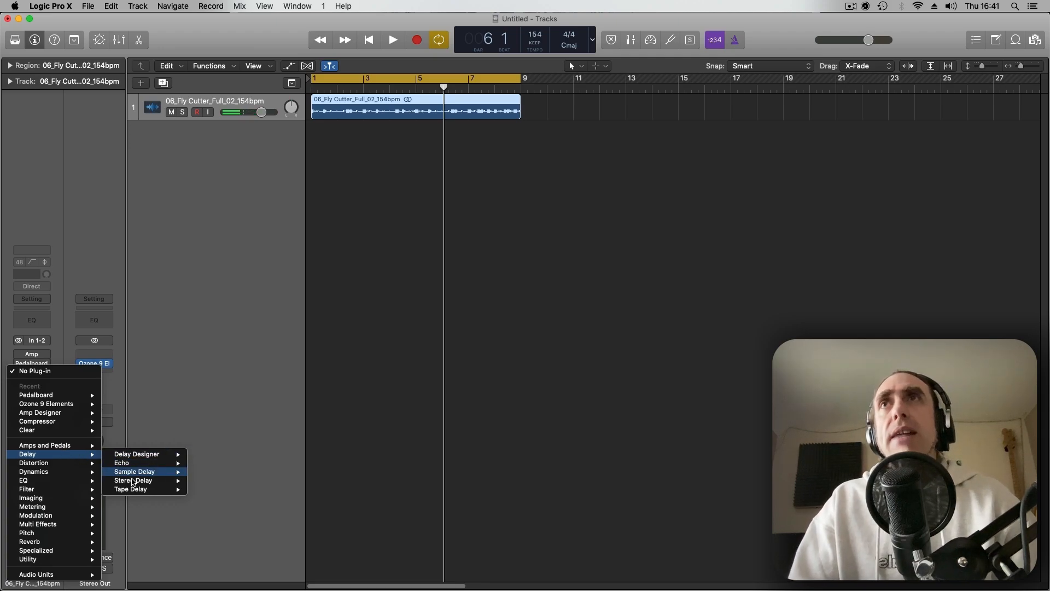
mouse_move(156, 489)
click(211, 489)
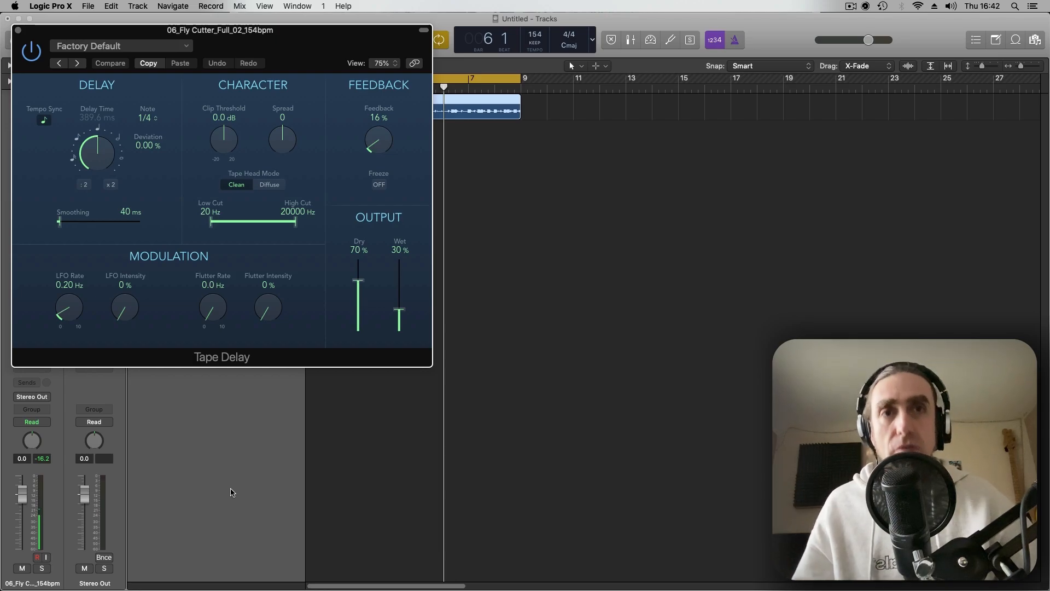
drag(296, 46, 670, 95)
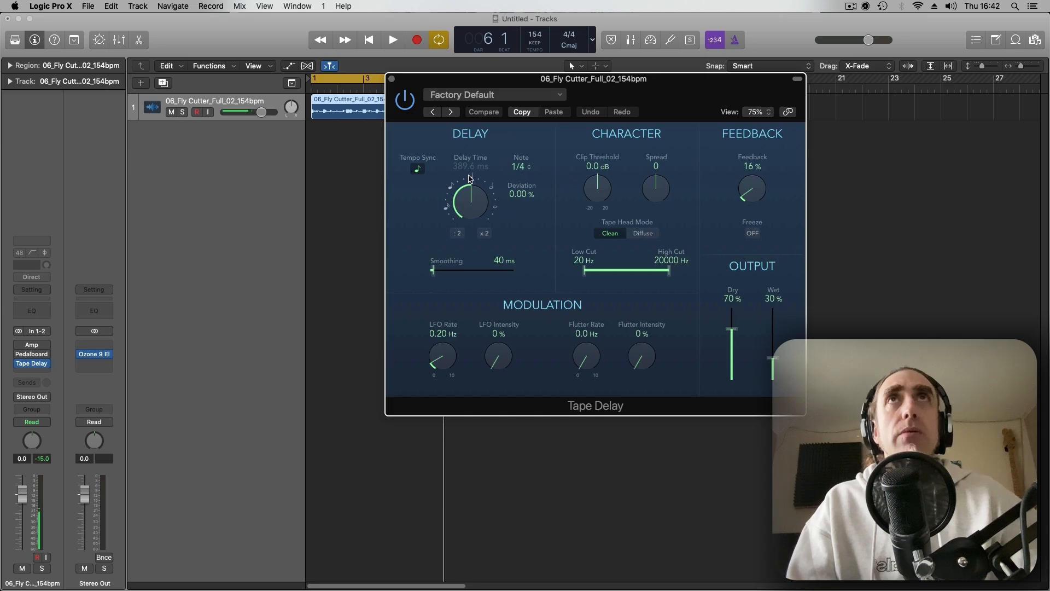
- Turn off the delay's tempo sync with Delay Time at 0.0 ms, and set Dry and Wet to 100% during playback
click(418, 170)
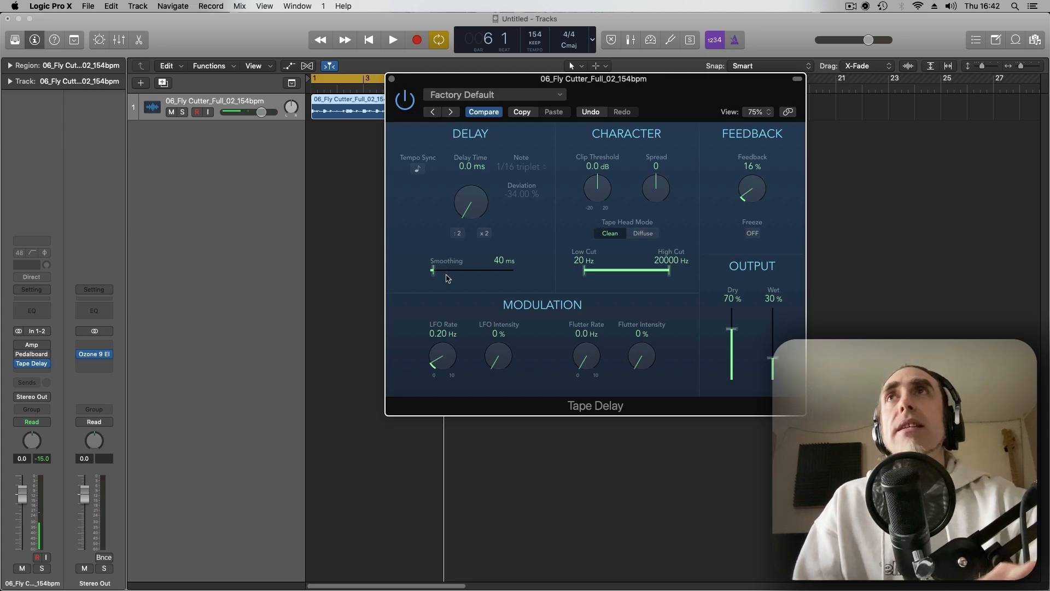
key(space)
drag(732, 329, 731, 307)
drag(772, 361, 772, 308)
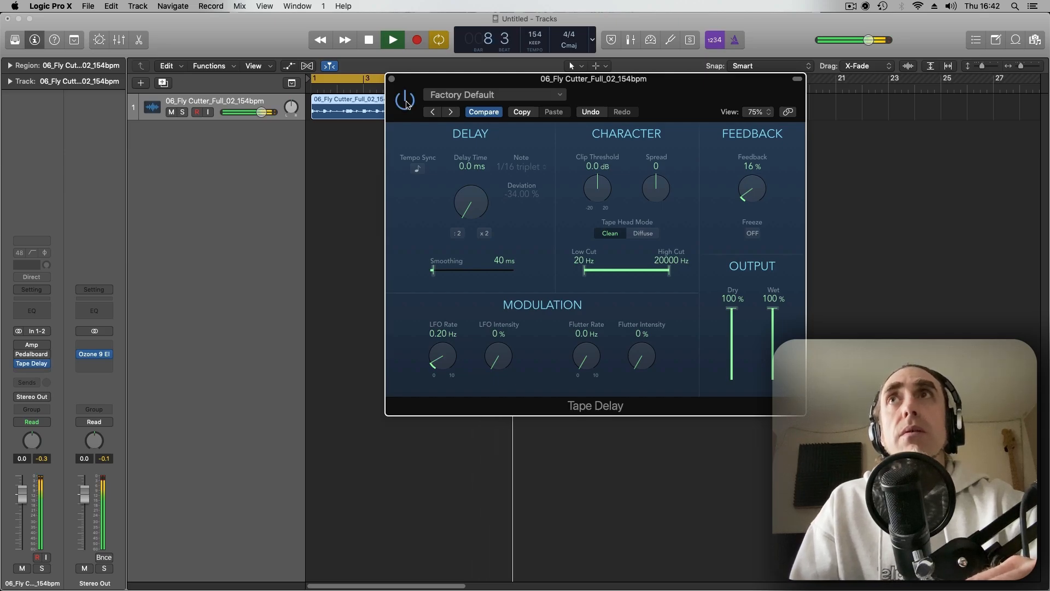
- Audition the delay with Dry at 0%, and try a mix of 44% Dry and 97% Wet
drag(732, 310, 733, 392)
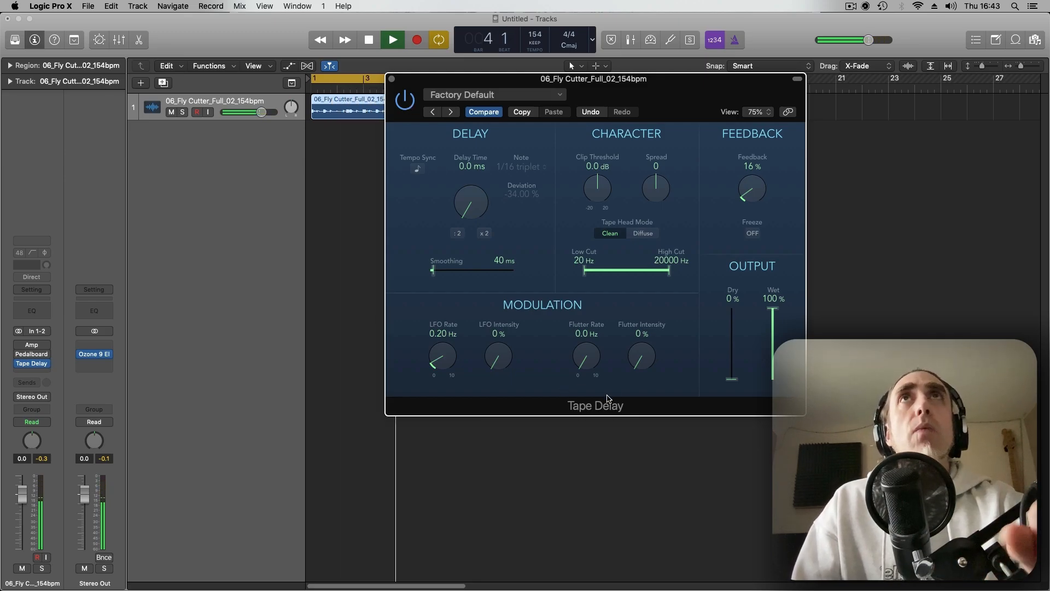
drag(730, 382, 727, 348)
drag(772, 310, 772, 311)
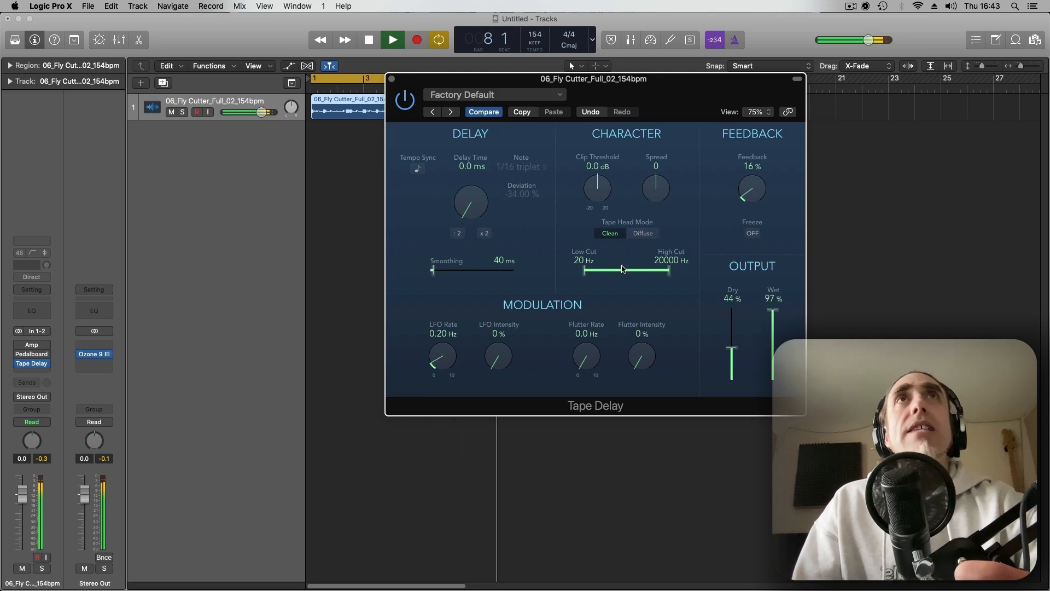
- Try a Low Cut of 130 Hz and a High Cut of 3900 Hz with 70% Dry and 73% Wet
drag(623, 268, 607, 275)
drag(728, 382, 728, 364)
drag(772, 310, 772, 322)
mouse_move(650, 277)
mouse_down()
mouse_move(619, 274)
mouse_move(641, 273)
mouse_up()
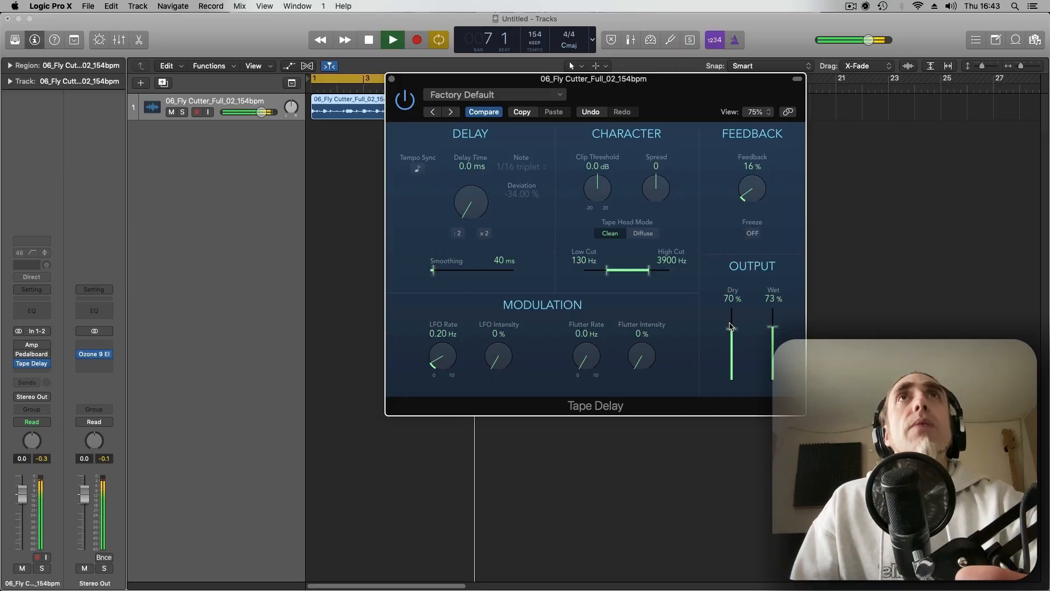
- Return the delay's Low Cut to 20 Hz and High Cut to 20000 Hz, and stop playback
drag(606, 270, 585, 270)
drag(649, 270, 684, 273)
key(space)
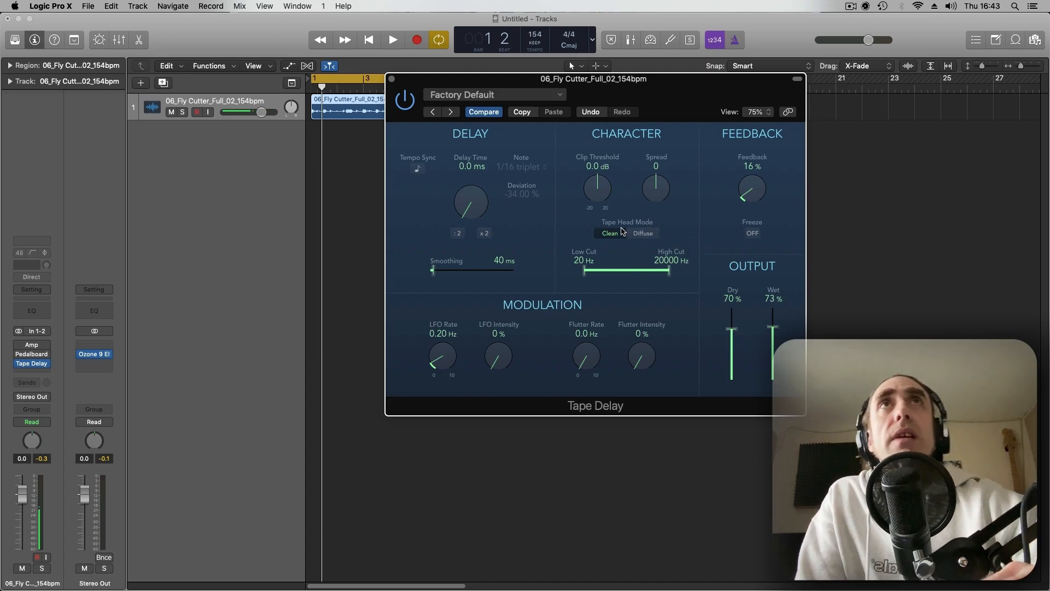
- Audition the Diffuse tape head mode with Feedback at 79% and Spread at 2, and stop playback
key(space)
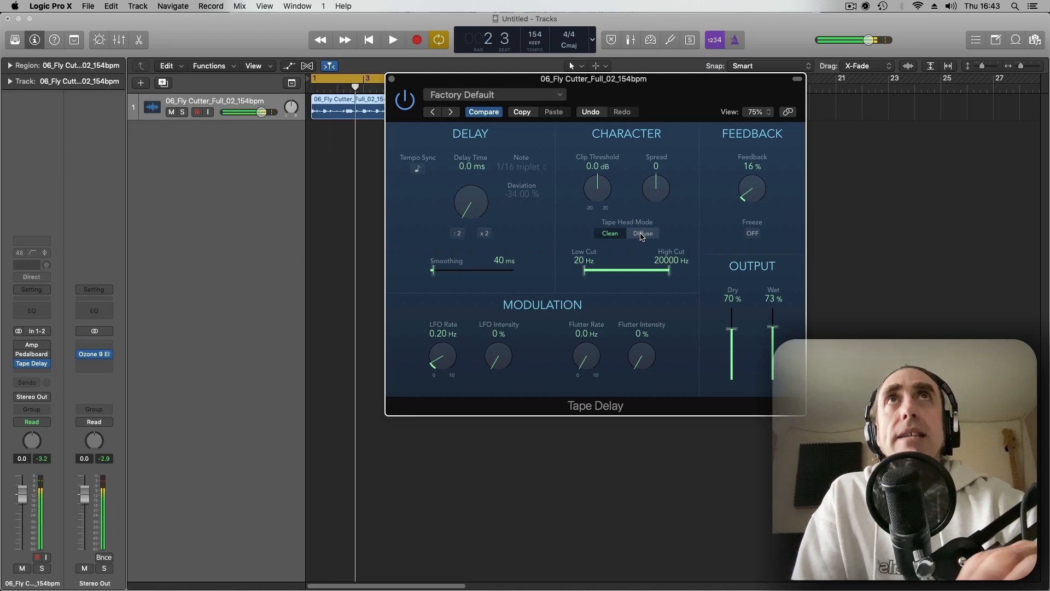
click(642, 234)
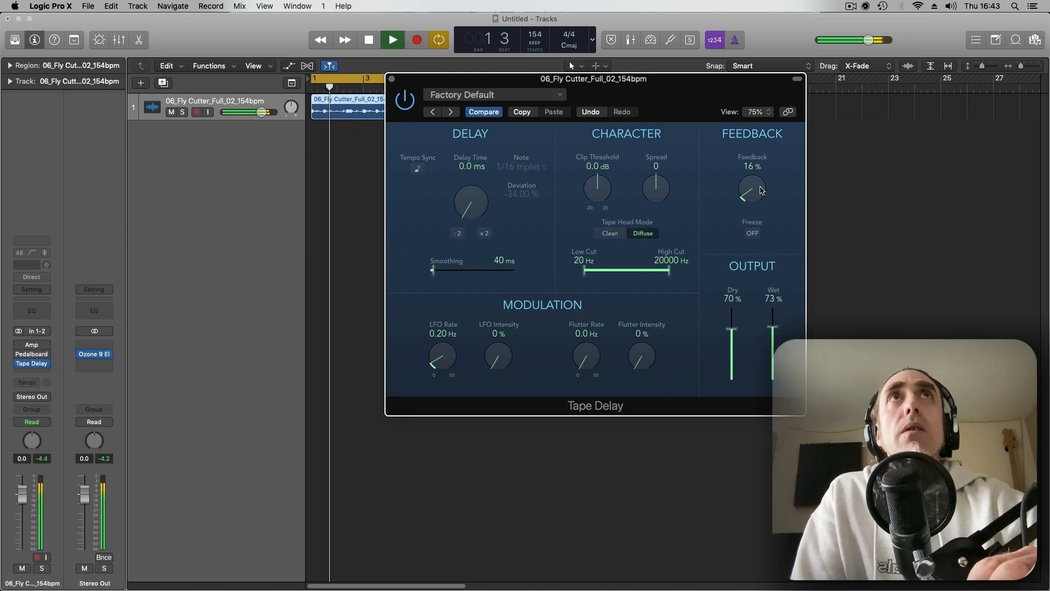
drag(754, 192, 750, 140)
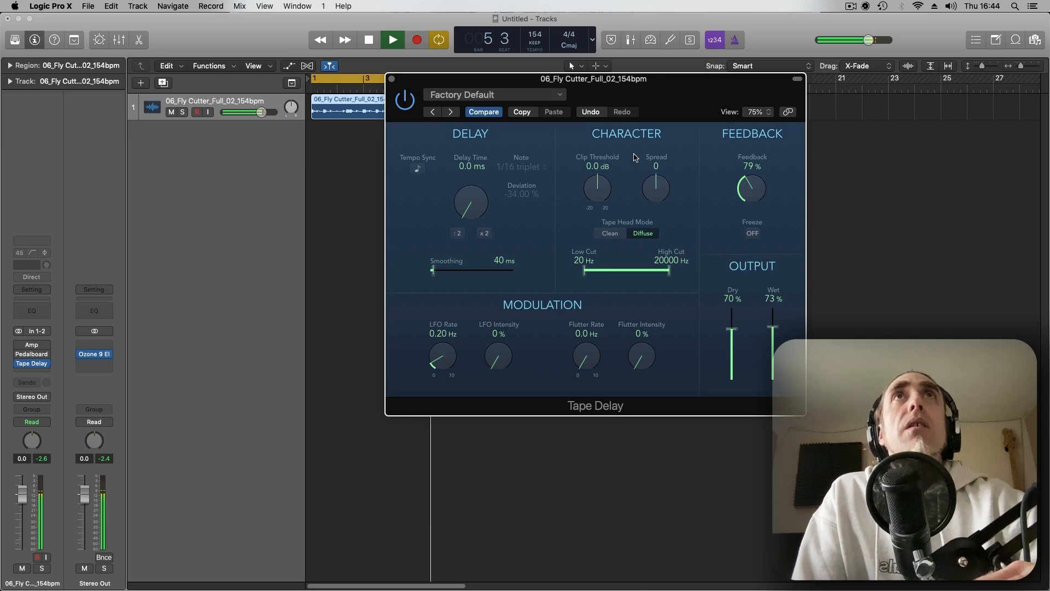
mouse_move(656, 193)
mouse_down()
mouse_move(662, 262)
mouse_move(652, 133)
mouse_move(671, 193)
mouse_up()
key(space)
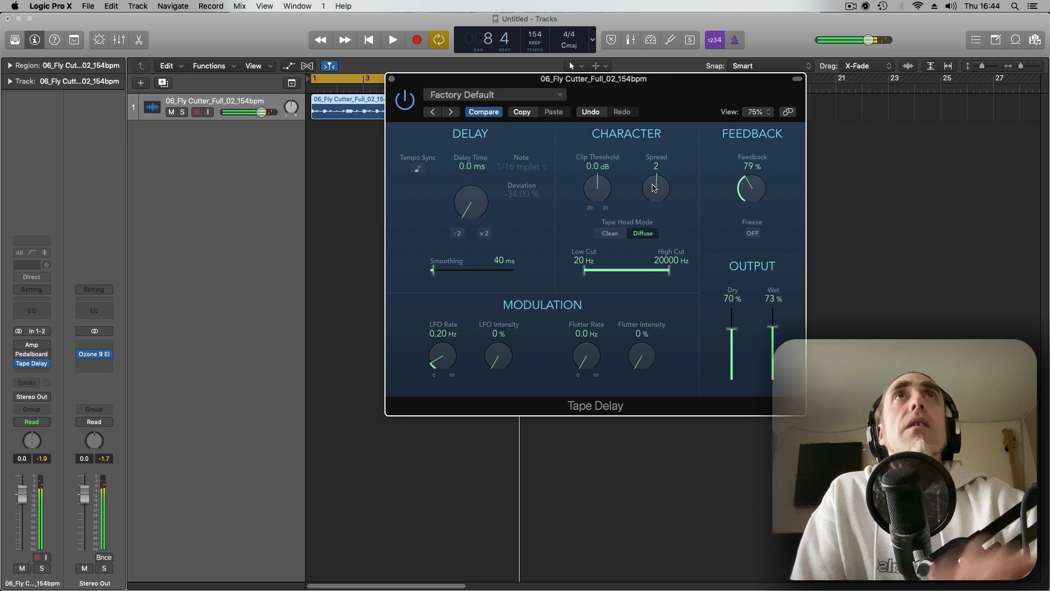
- Switch the tape head mode to Clean, restart playback, and set Feedback to 108% and High Cut to 410 Hz
click(610, 234)
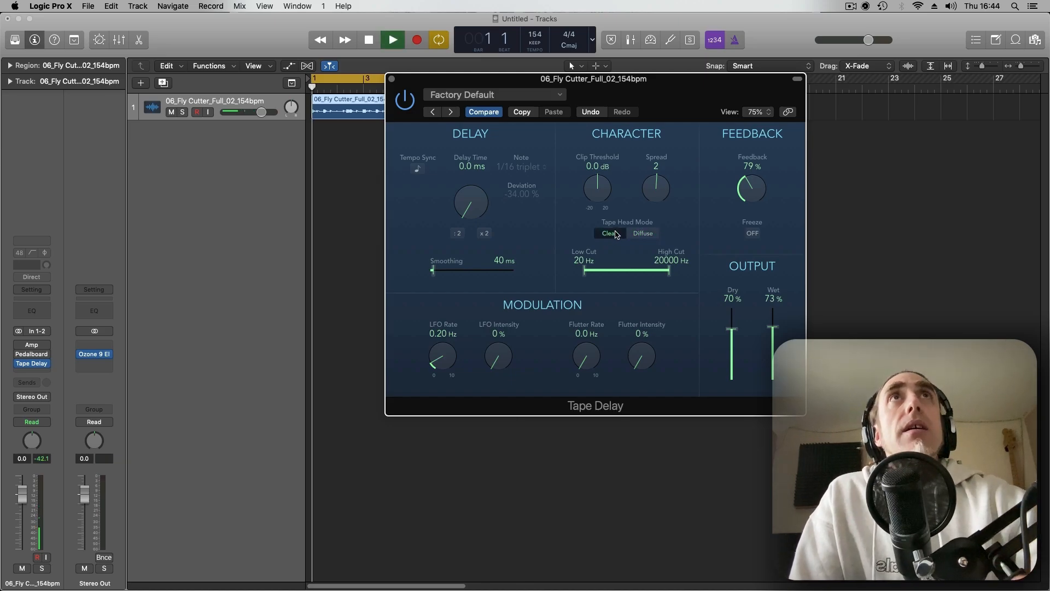
key(space)
mouse_move(753, 188)
mouse_down()
mouse_move(754, 173)
mouse_move(751, 200)
mouse_up()
drag(668, 270, 623, 273)
- Set LFO Intensity to 21%, Flutter Rate to 2.1 Hz and Flutter Intensity to 9%, and raise Feedback to 110%
drag(500, 356, 498, 335)
drag(641, 360, 589, 328)
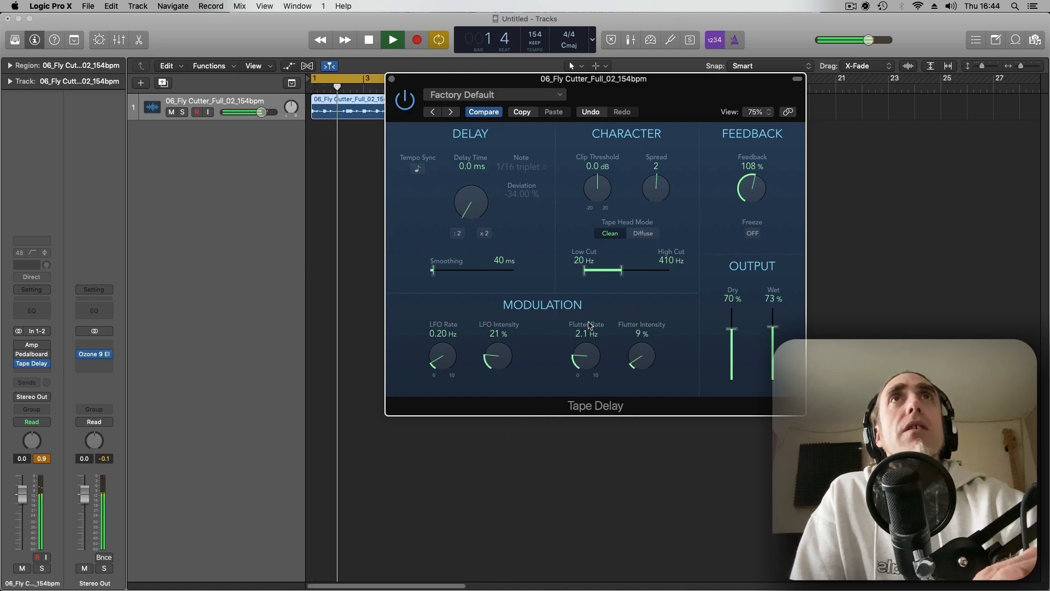
drag(754, 189, 755, 185)
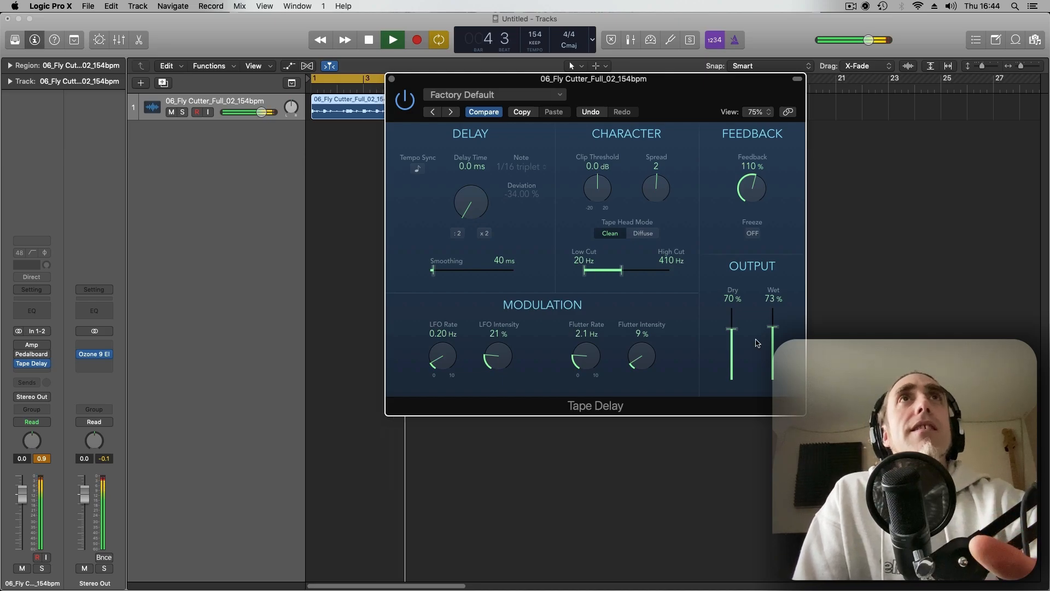
- Set the delay output to 0% Dry and 88% Wet, stop playback, and close the Tape Delay window
drag(736, 388, 733, 487)
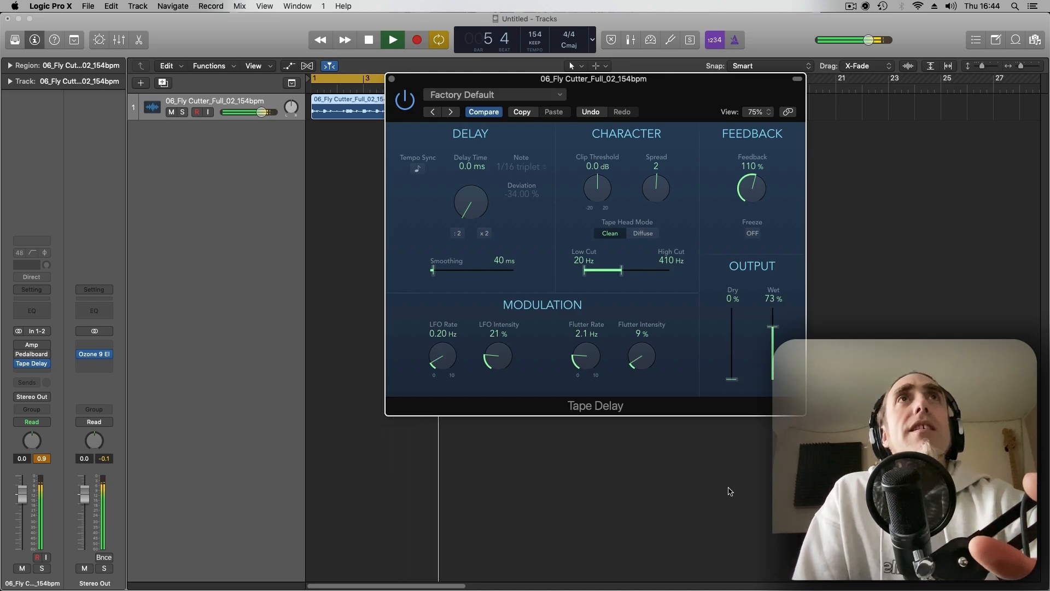
drag(773, 350, 776, 335)
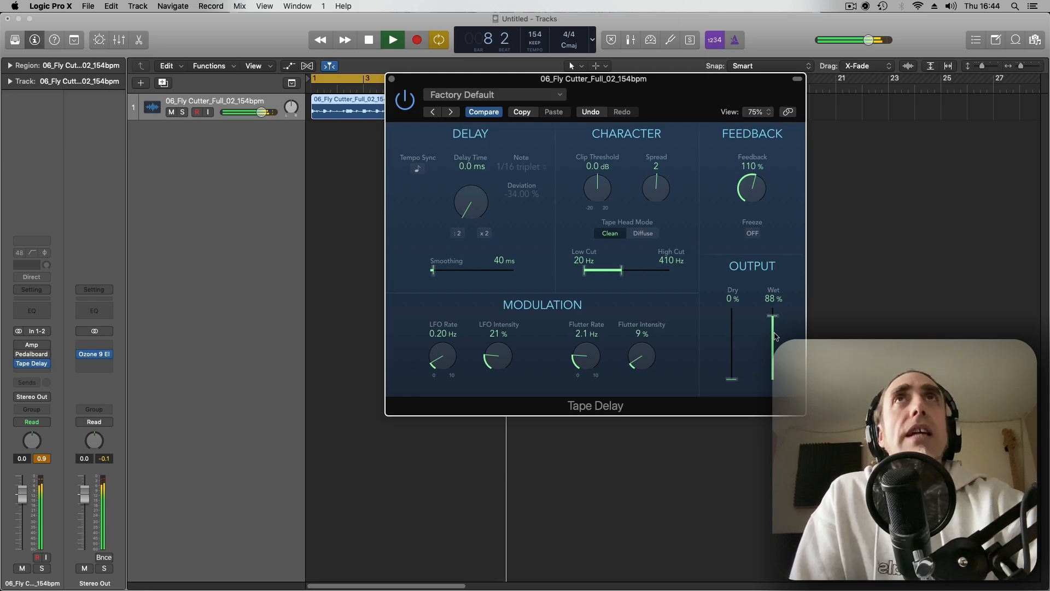
key(space)
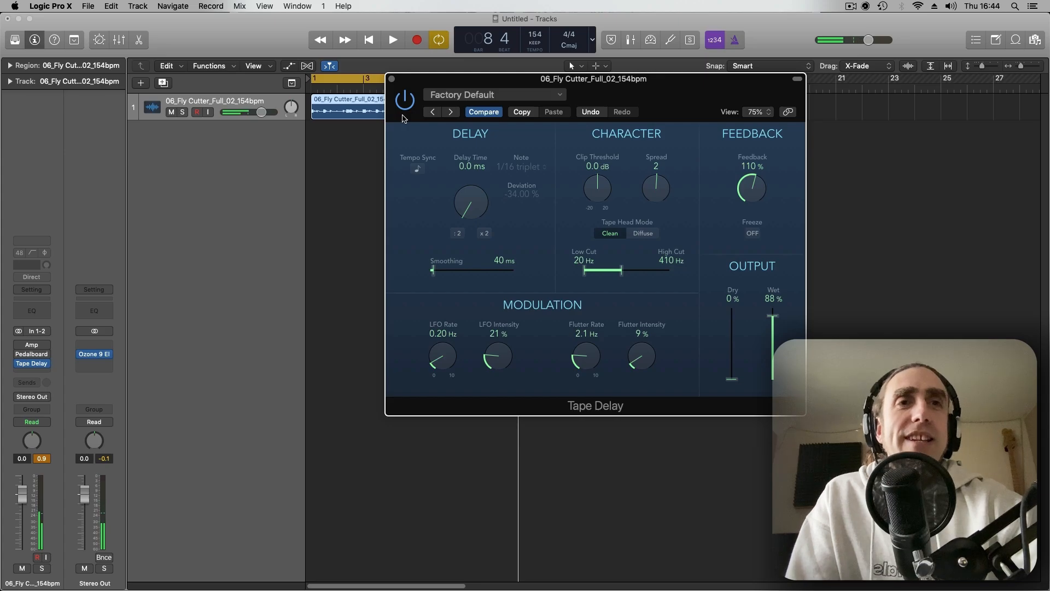
click(392, 80)
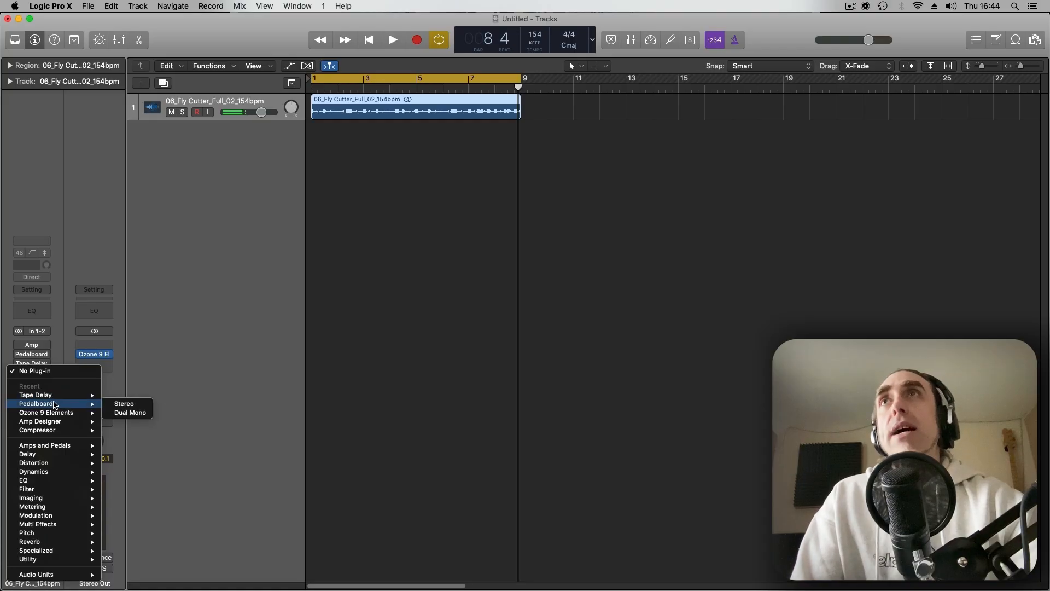
- Insert an Adaptive Limiter in the slot below Tape Delay and play the drum loop through it
mouse_move(61, 458)
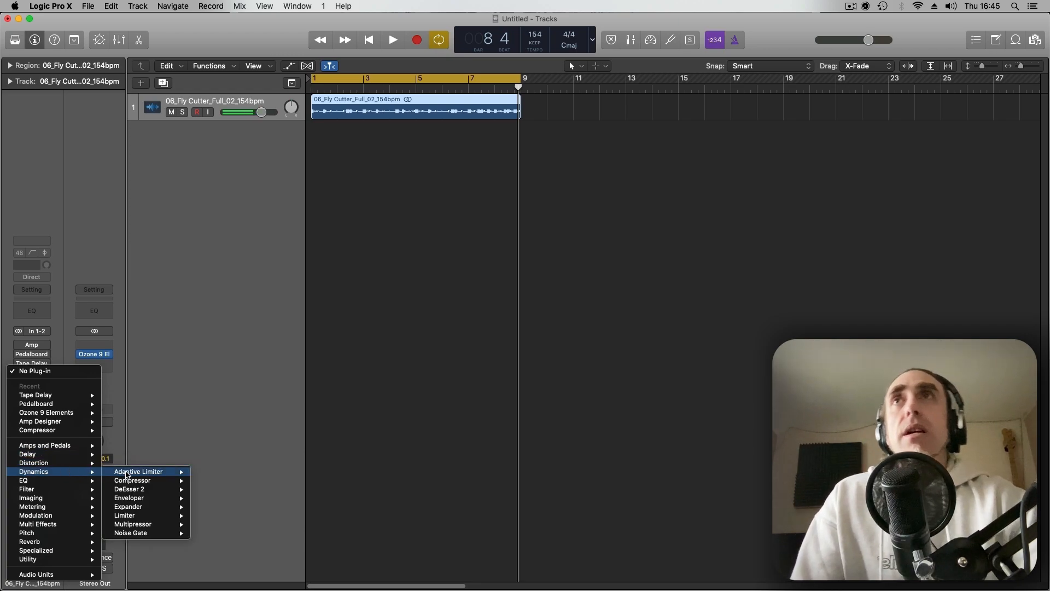
mouse_move(126, 474)
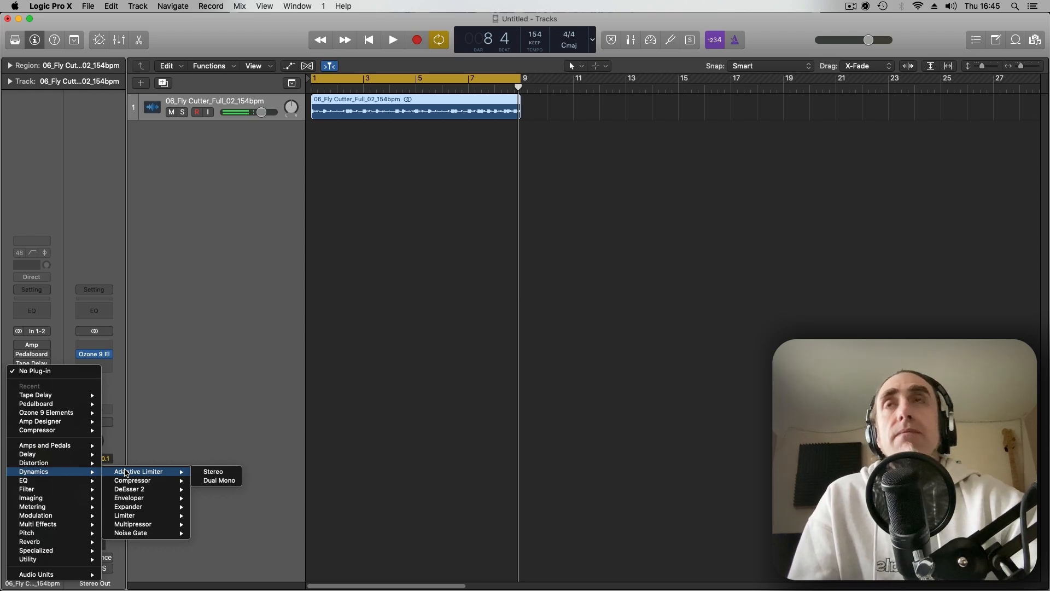
click(127, 472)
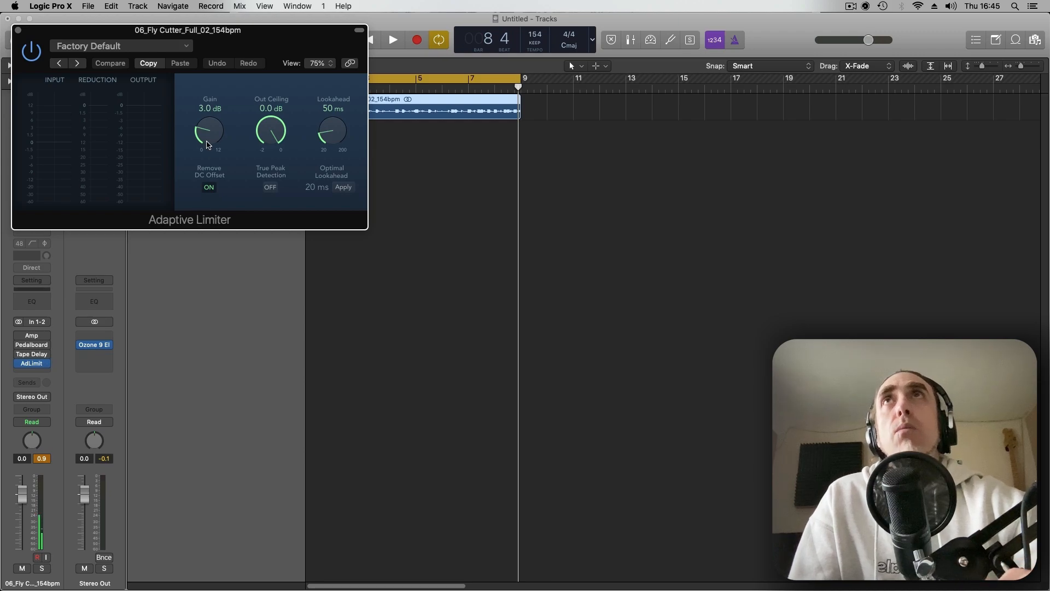
key(space)
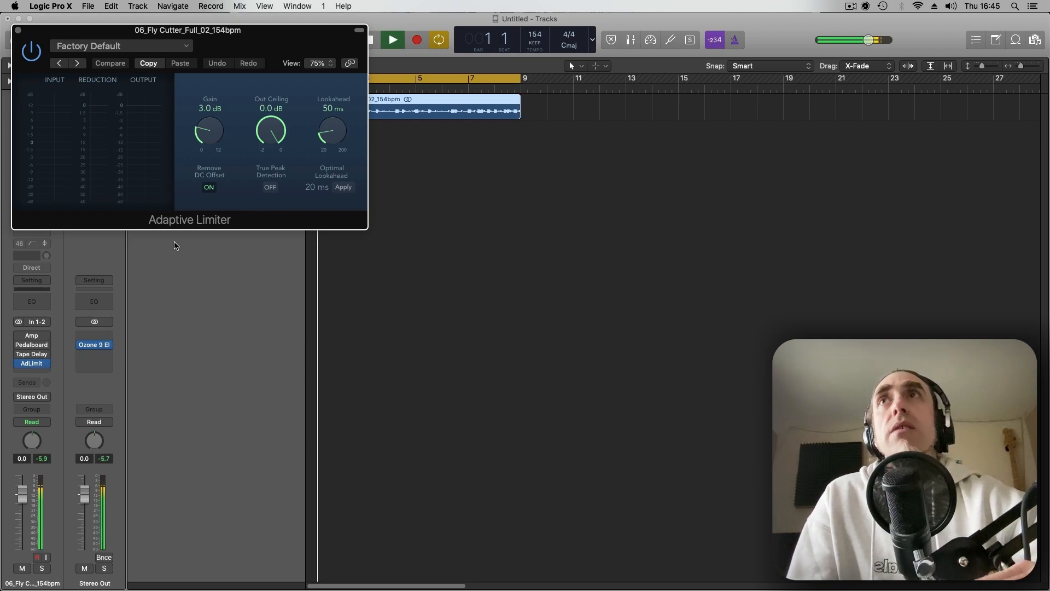
- Set the Adaptive Limiter's Gain to 12.0 dB, Out Ceiling to -1.9 dB and Lookahead to 155 ms, and compare with it bypassed
drag(199, 163, 215, 4)
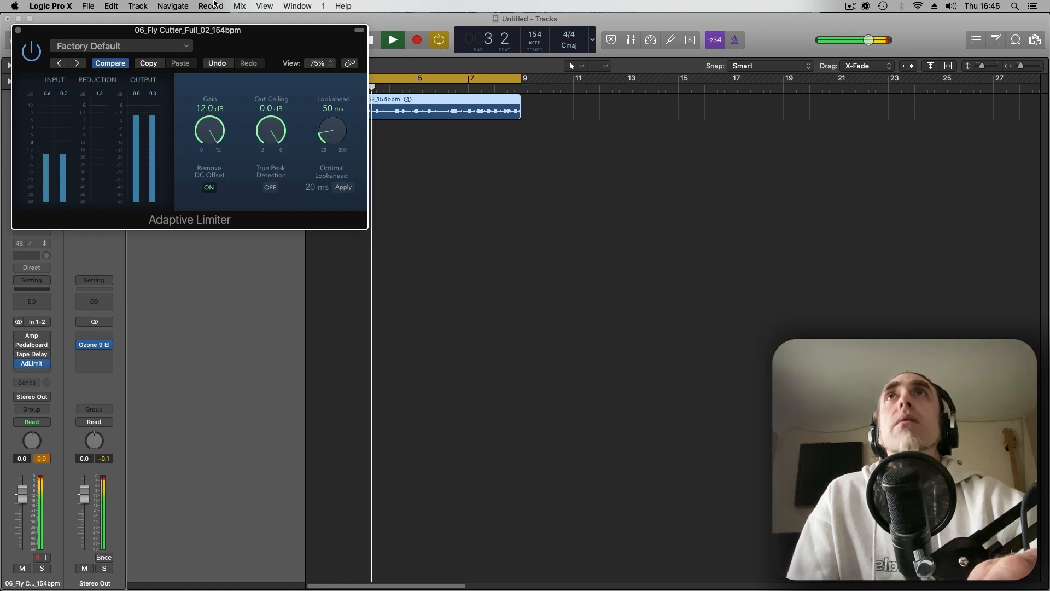
drag(271, 132, 267, 173)
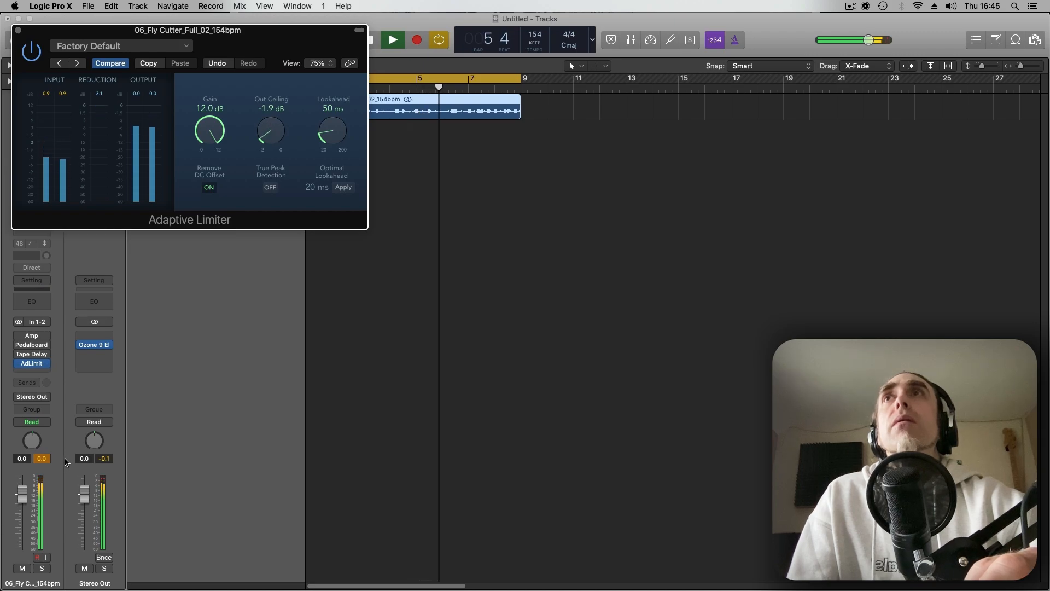
click(43, 459)
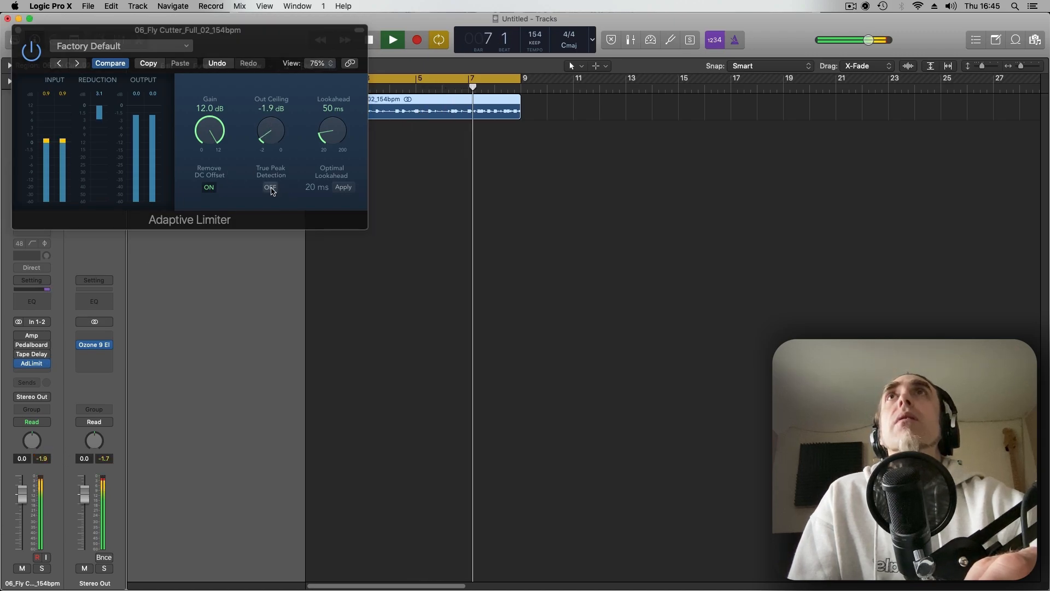
drag(331, 135, 328, 49)
drag(331, 131, 332, 136)
click(31, 55)
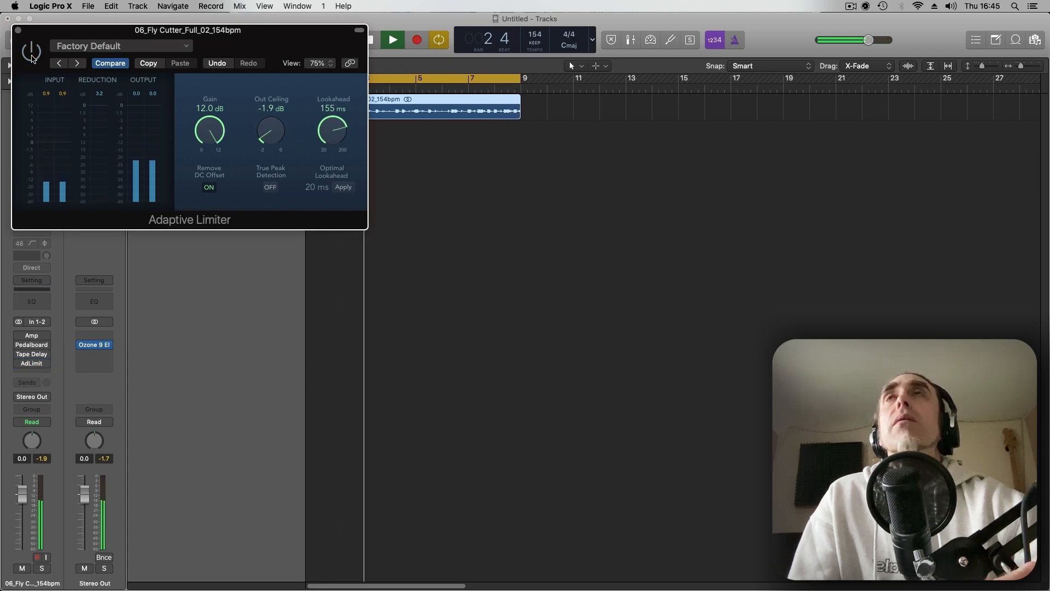
click(31, 54)
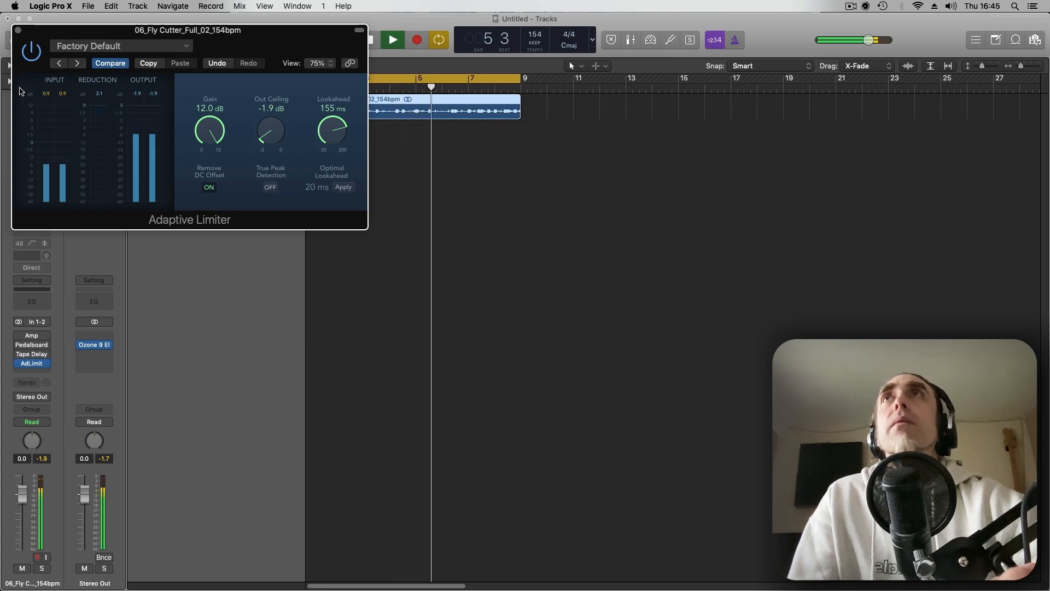
- Mute the drum loop track, stop playback and hide the Adaptive Limiter window
key(m)
key(comma)
key(space)
key(v)
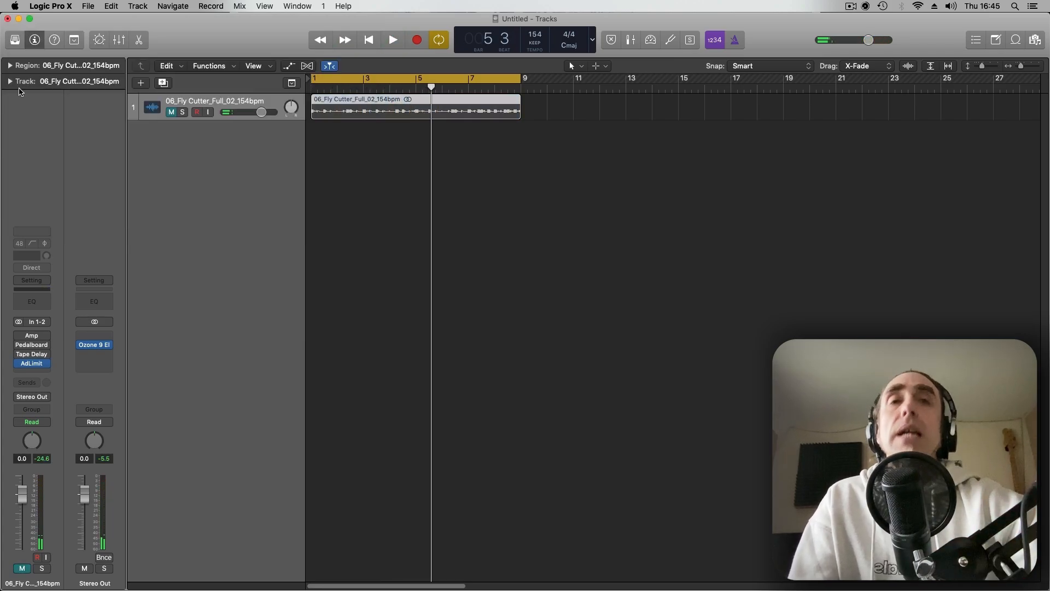
- Insert a stereo Compressor in the slot below the Adaptive Limiter and move its window clear of the channel strips
click(35, 371)
mouse_move(72, 406)
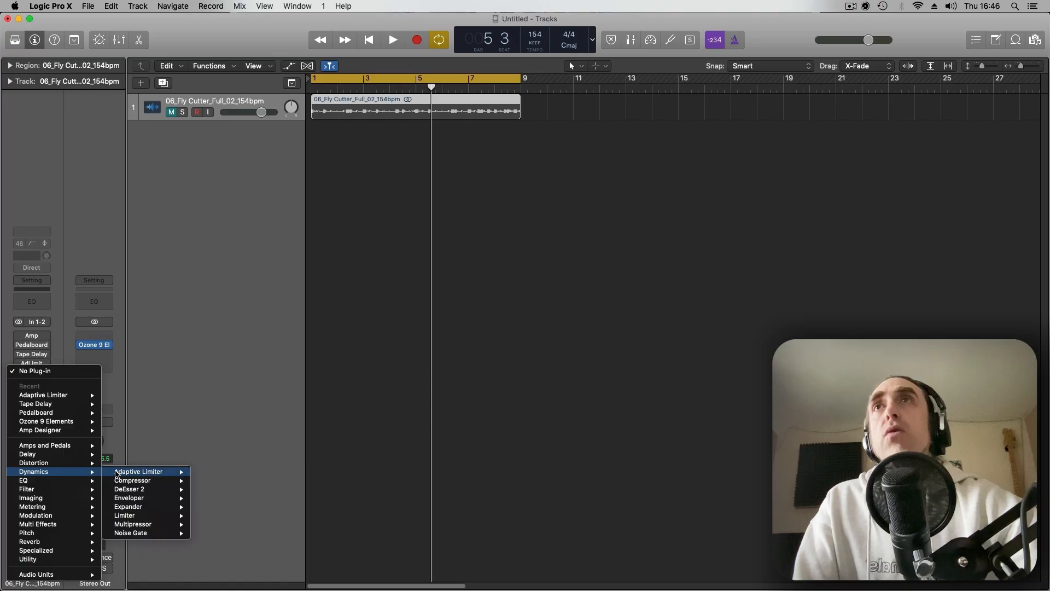
mouse_move(144, 480)
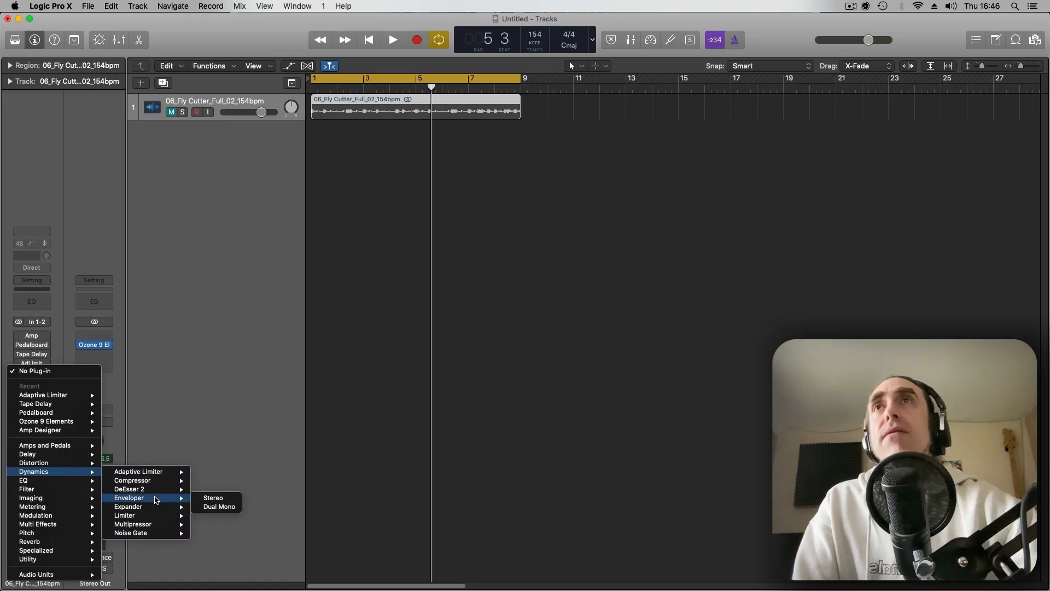
mouse_move(158, 510)
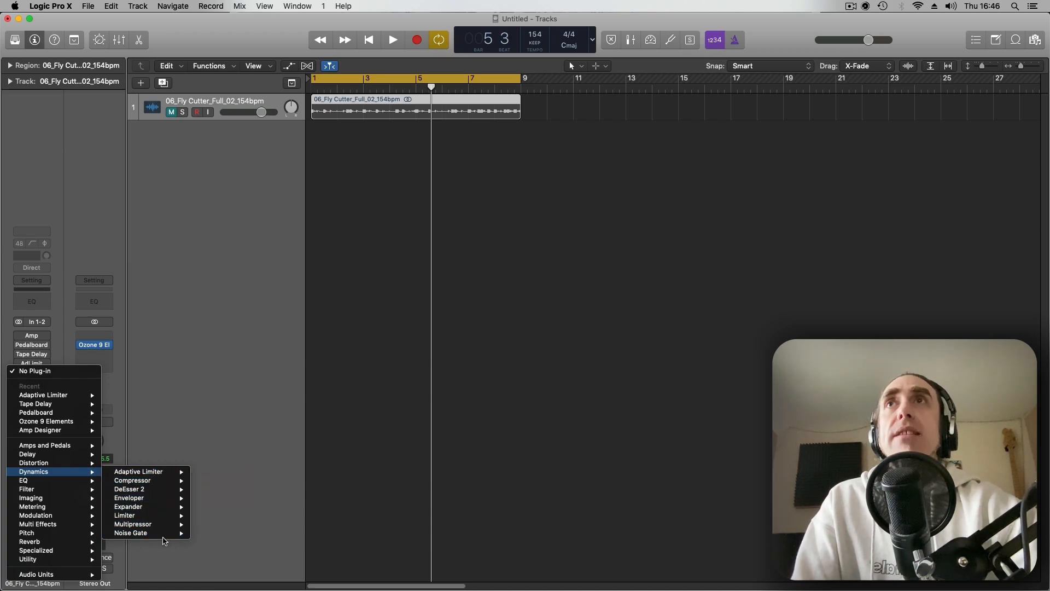
click(211, 481)
drag(333, 25, 675, 120)
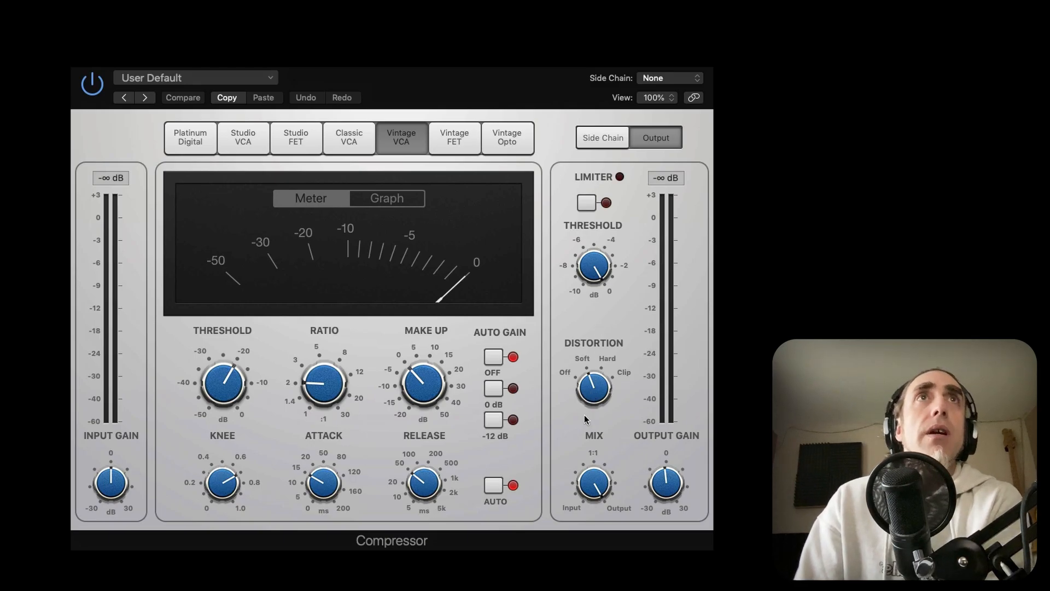
- Raise the Compressor's Make Up gain, bypass the plug-in and close its window
mouse_move(676, 494)
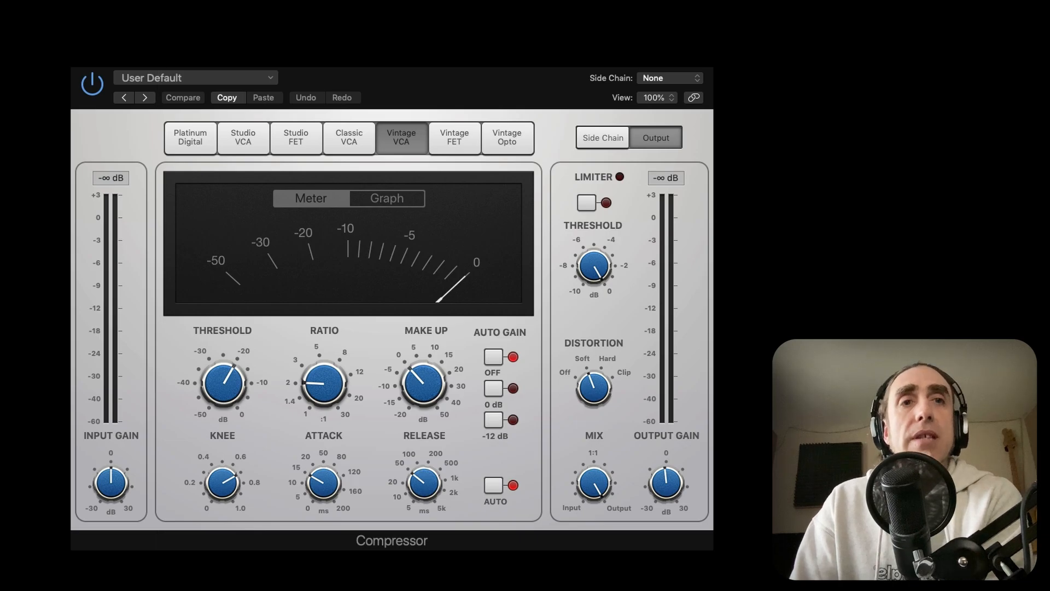
mouse_move(414, 372)
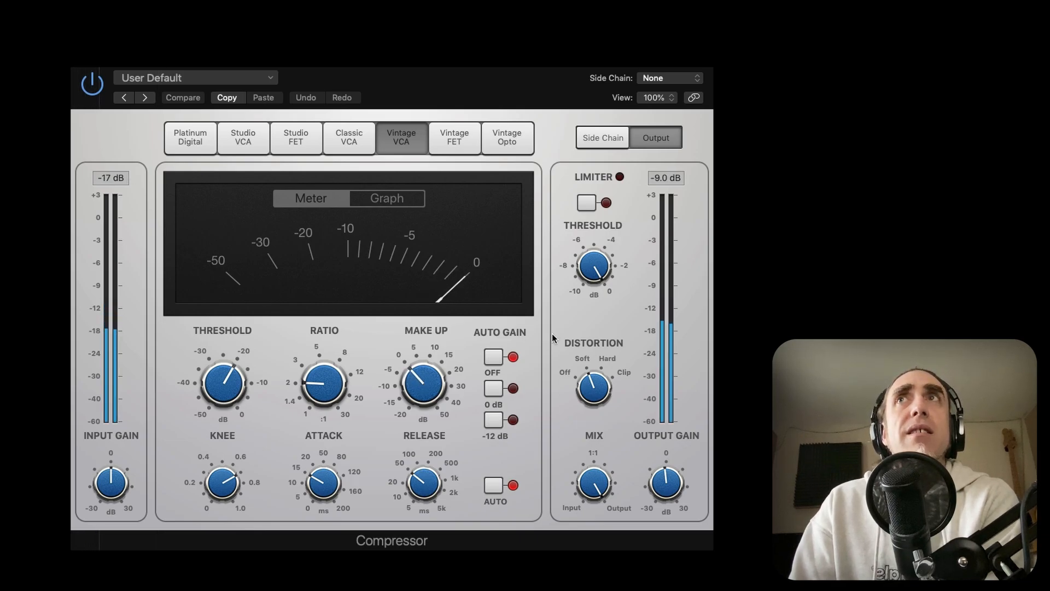
mouse_move(432, 394)
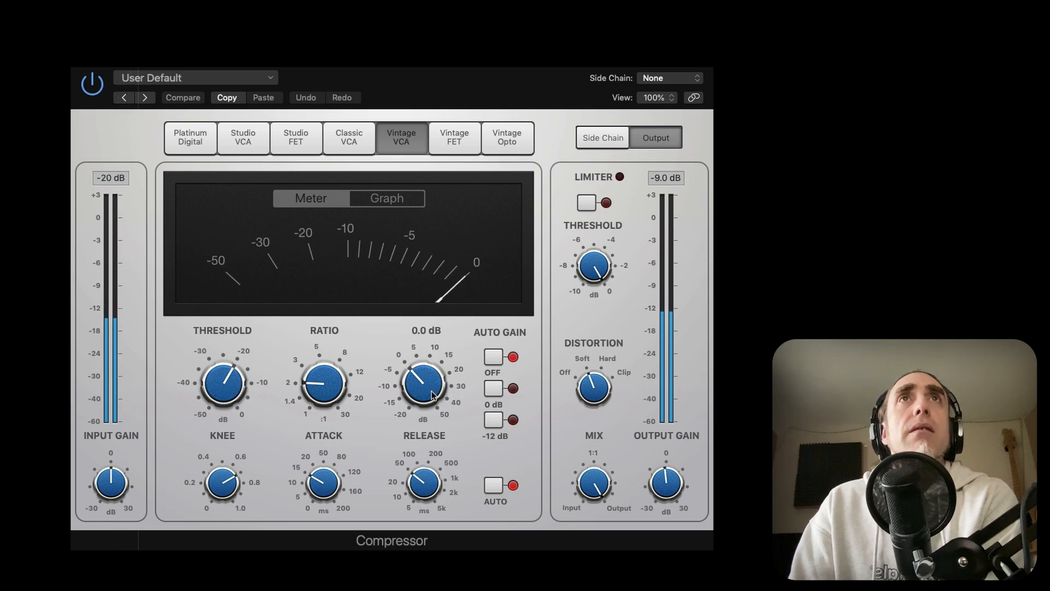
drag(432, 394, 422, 335)
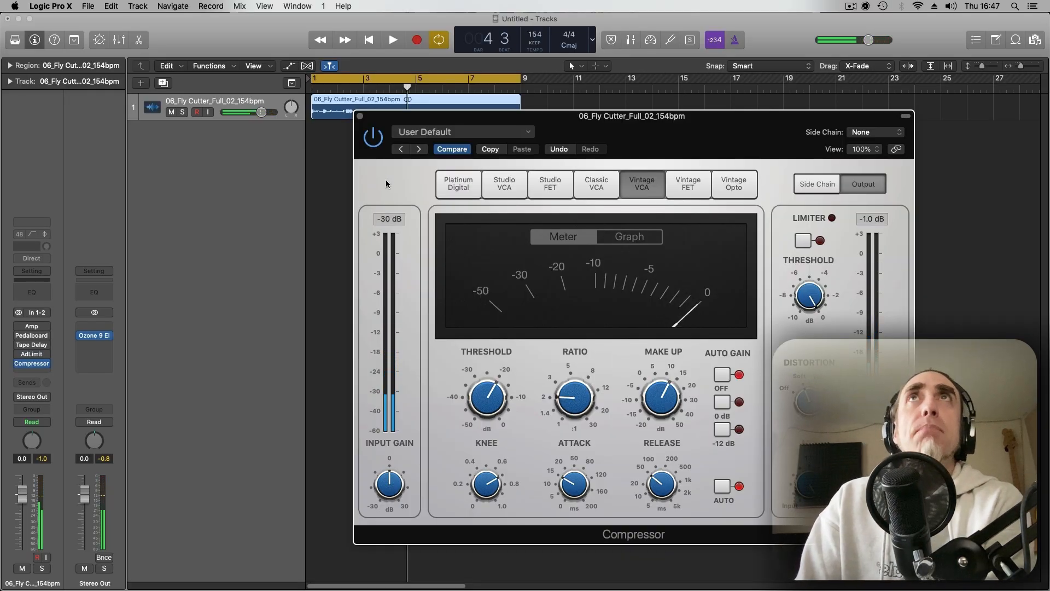
click(374, 139)
click(360, 116)
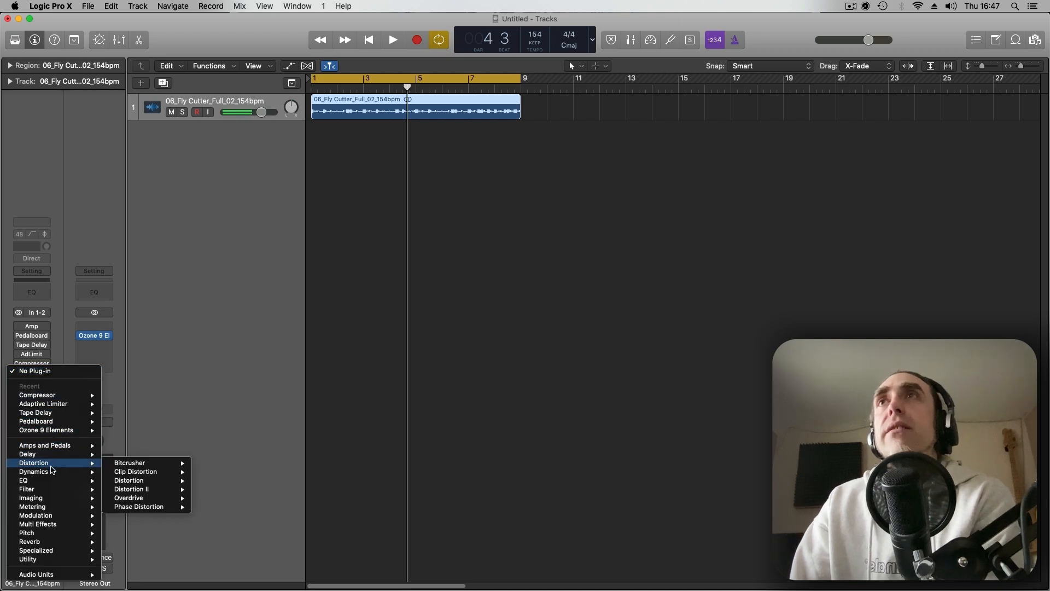
- Insert a stereo Vintage Console EQ in the slot below the Compressor and move its window to the middle of the arrangement area
mouse_move(53, 493)
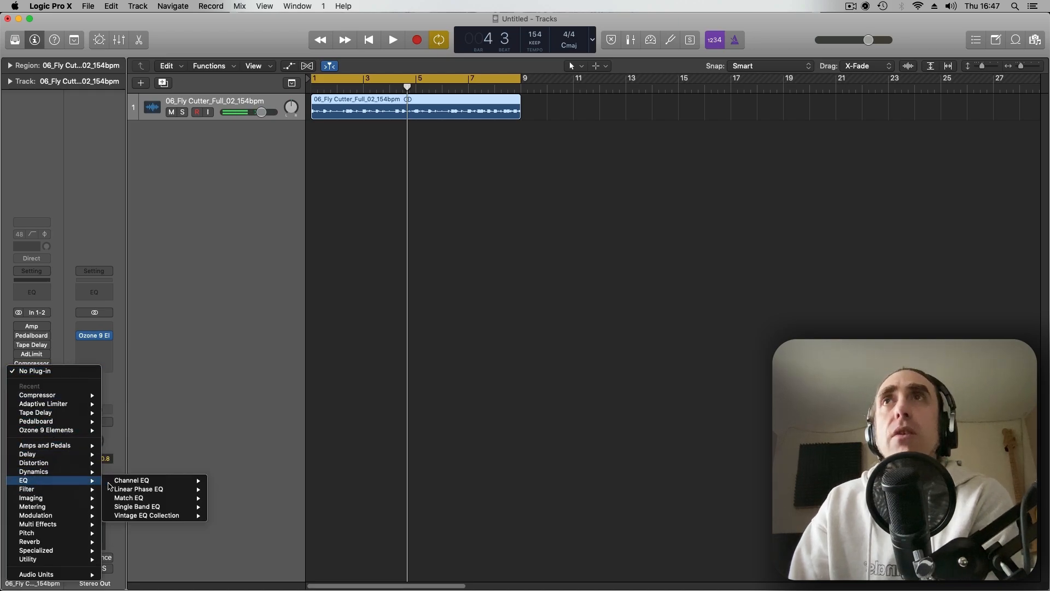
mouse_move(165, 520)
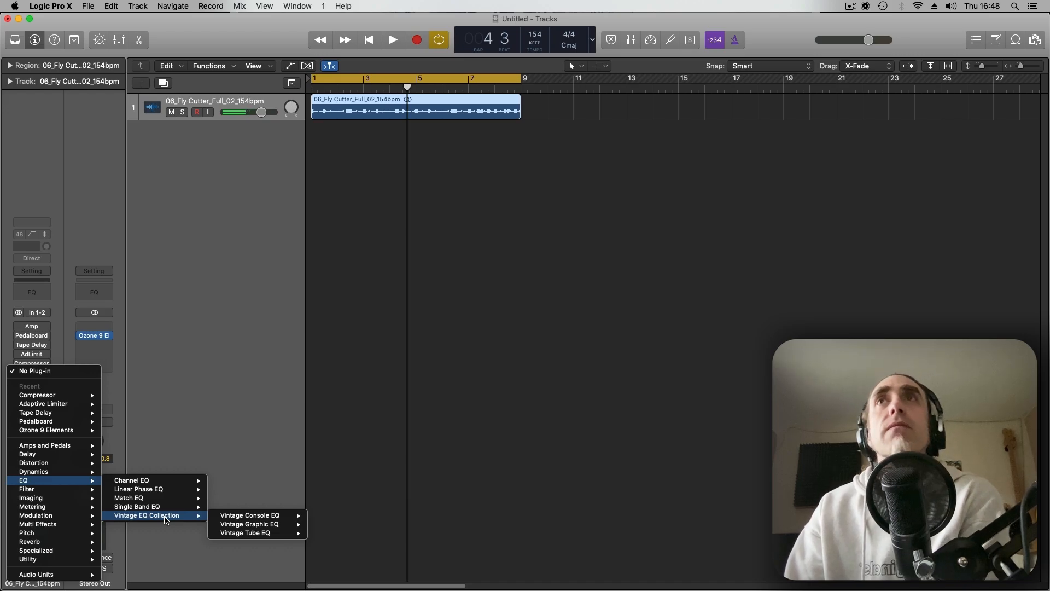
mouse_move(226, 517)
click(330, 515)
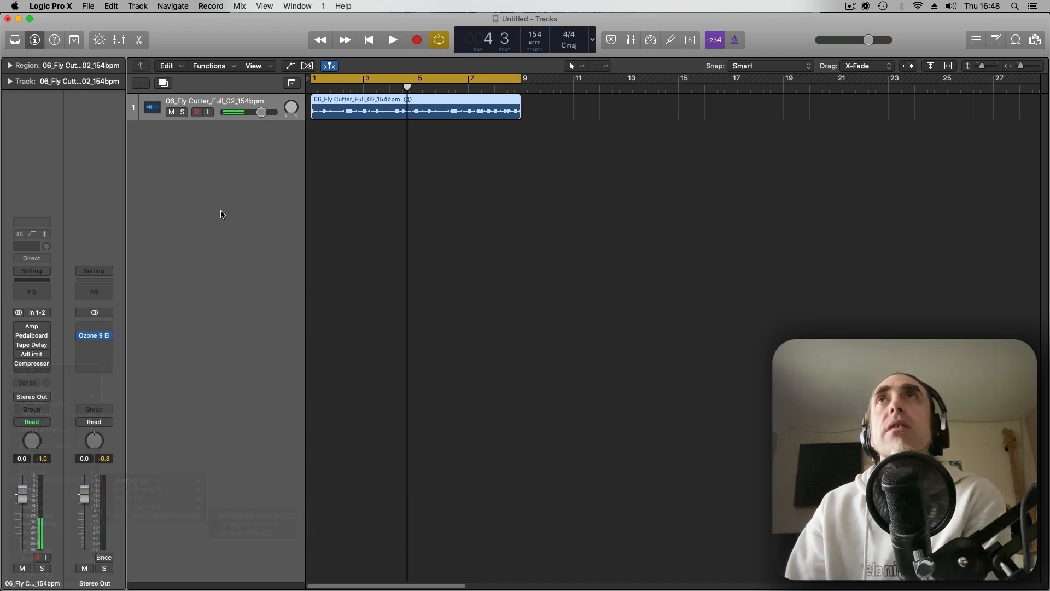
drag(403, 41, 720, 222)
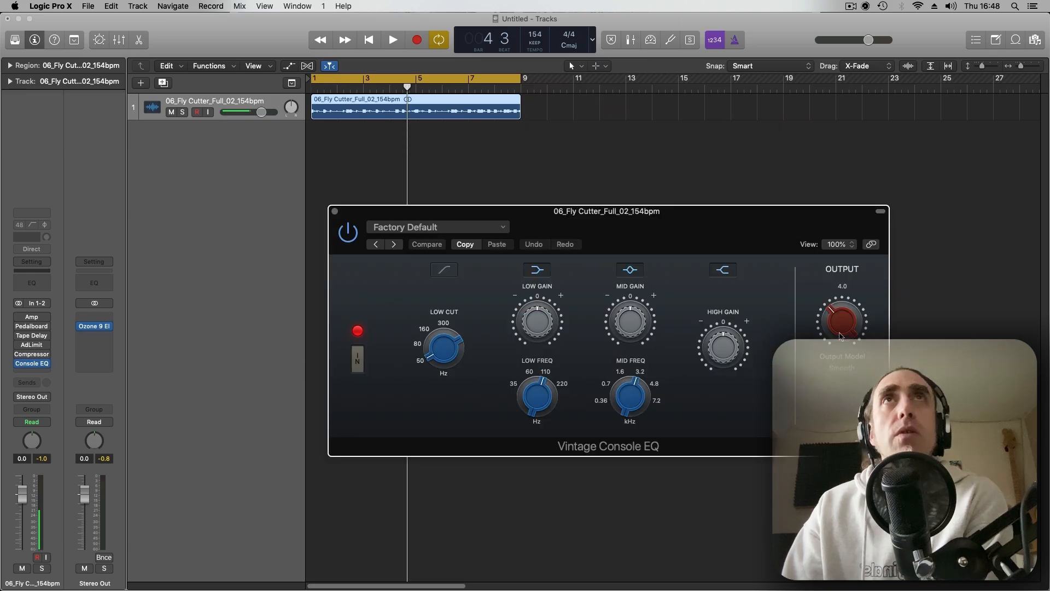
- Raise the Vintage Console EQ's Drive to 10.6 and set its Output Model to Punchy
drag(841, 338, 842, 299)
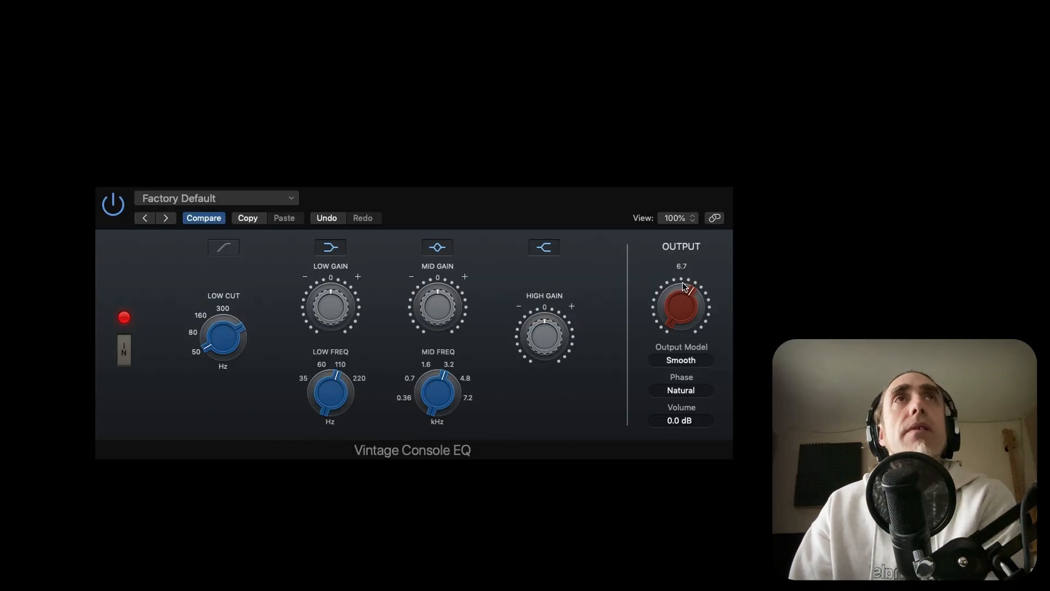
click(689, 361)
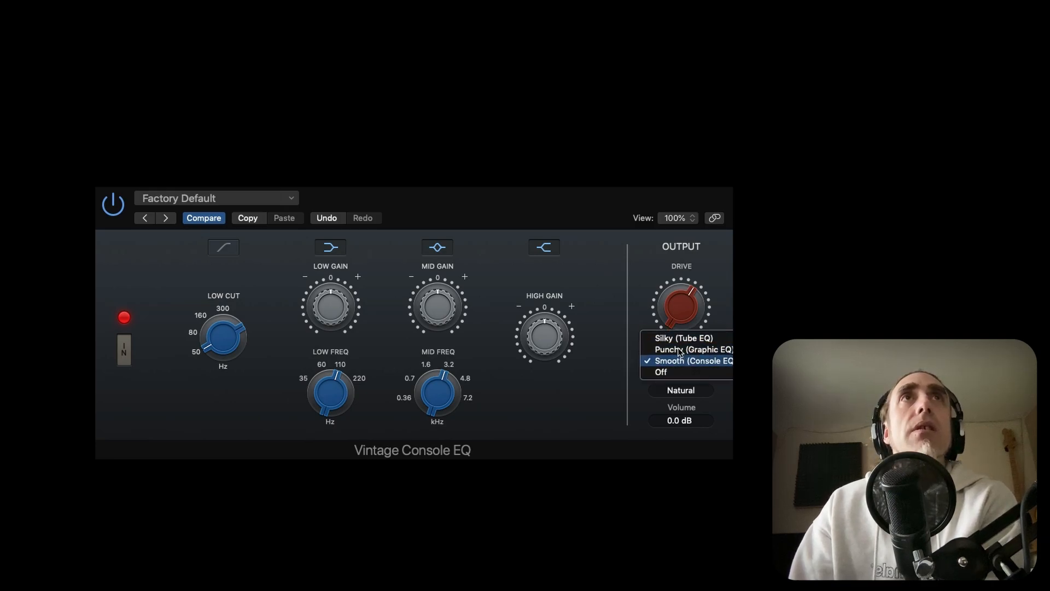
click(688, 360)
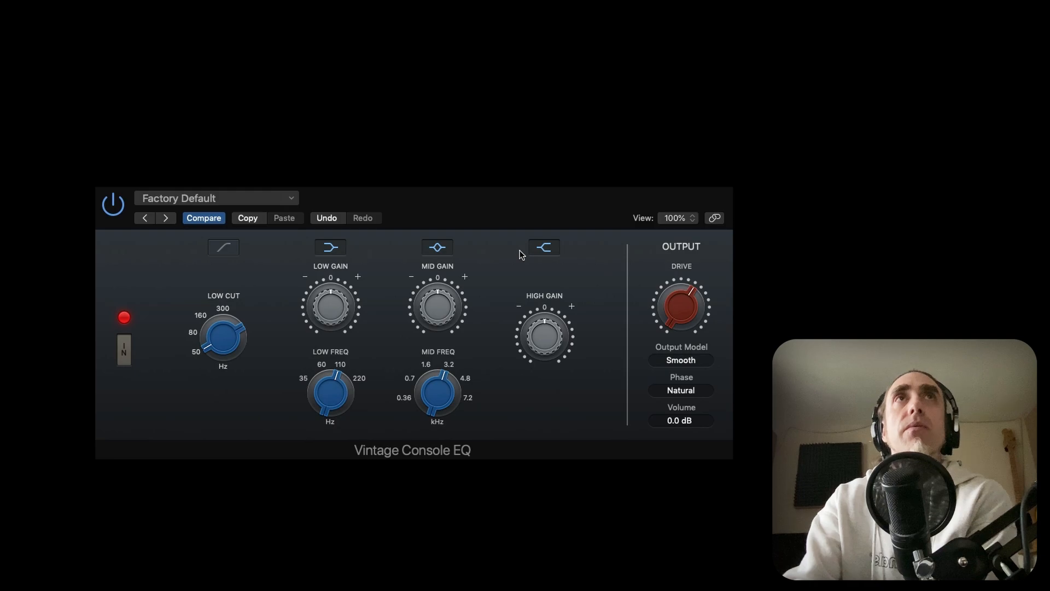
drag(681, 266, 681, 249)
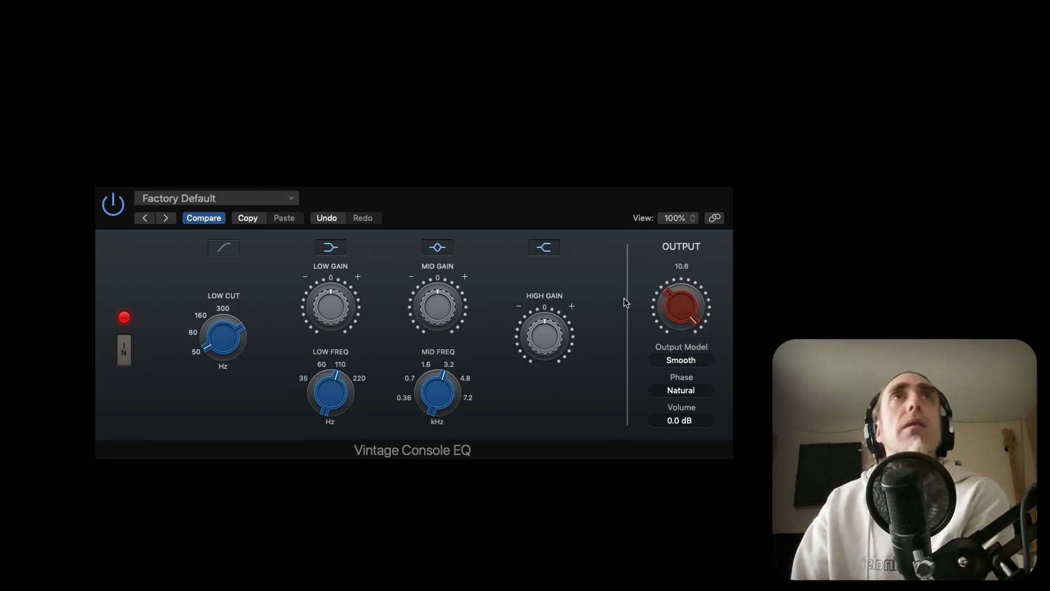
click(707, 361)
click(693, 353)
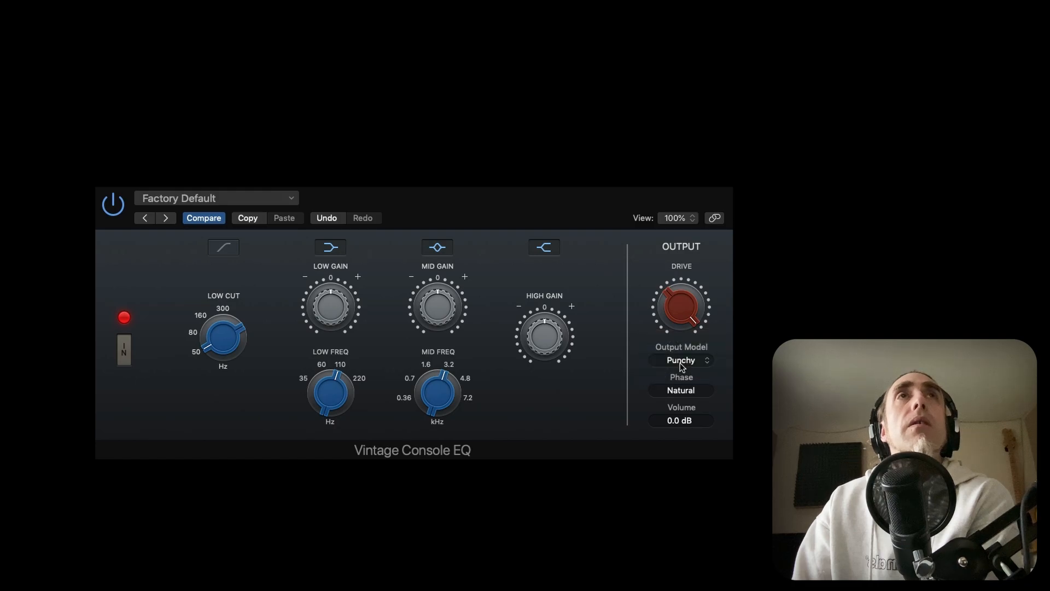
- Enable the Vintage Console EQ's Low Cut filter and set its frequency to about 80 Hz
mouse_move(546, 346)
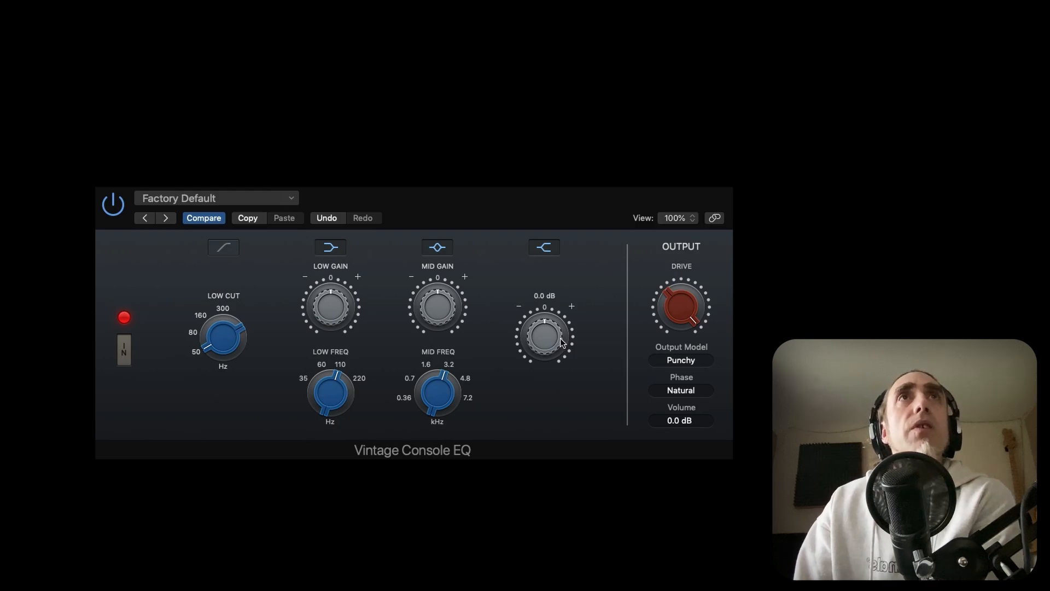
mouse_move(434, 326)
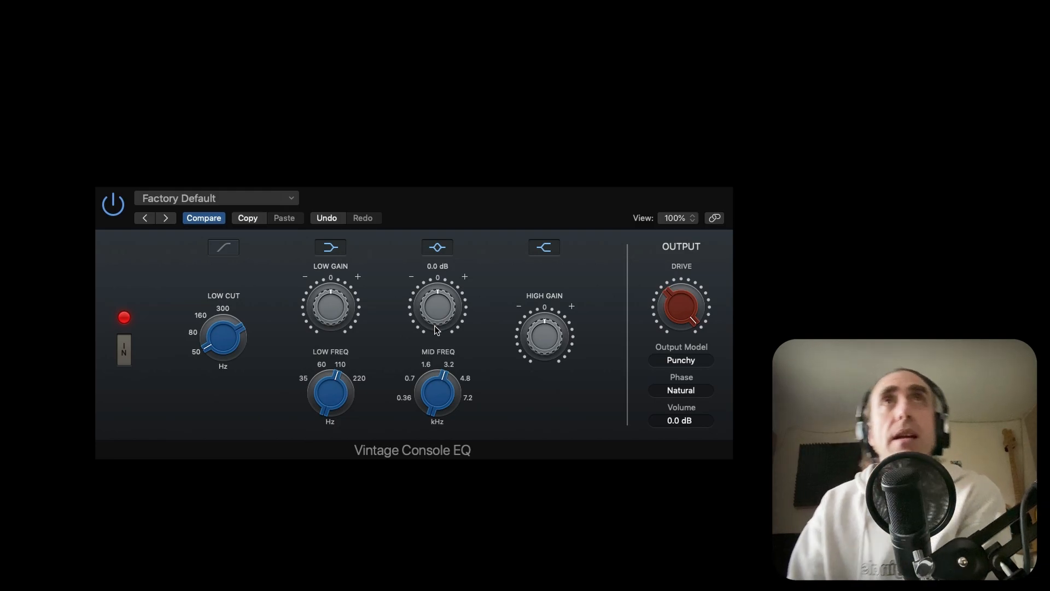
mouse_move(233, 341)
drag(230, 335, 227, 328)
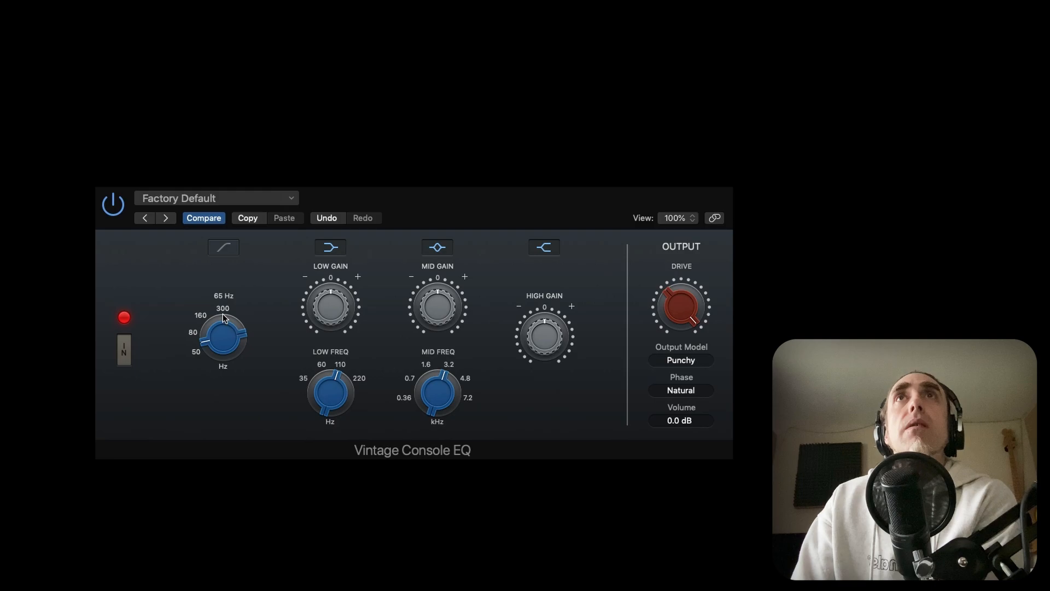
click(223, 220)
click(224, 244)
click(222, 308)
drag(217, 300, 226, 458)
- Boost the Low Gain to 18.2 dB and adjust the Mid Gain and High Gain on the Vintage Console EQ
drag(326, 307, 321, 228)
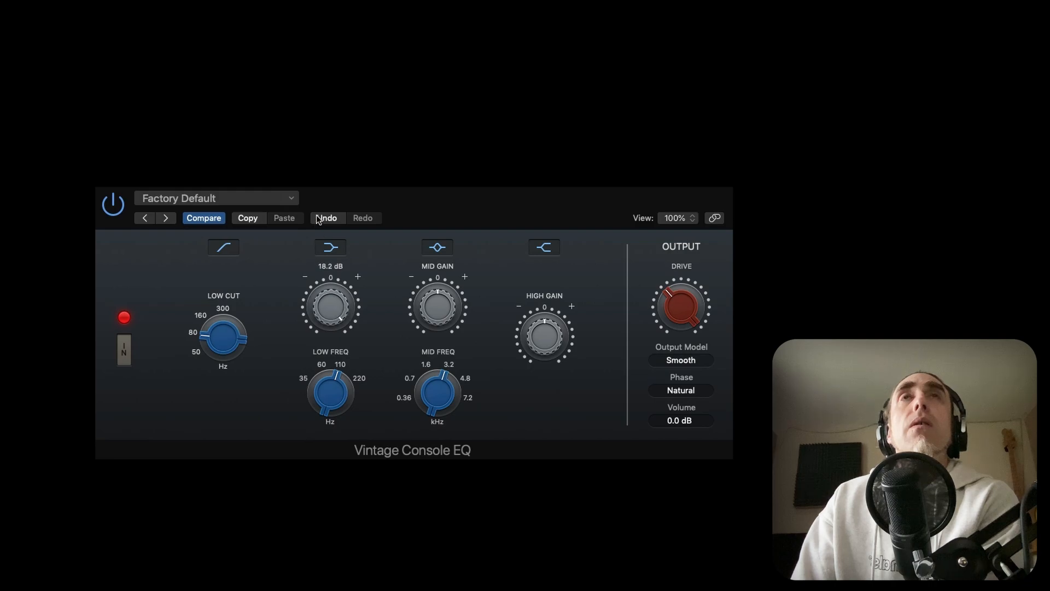
drag(429, 293, 422, 270)
drag(531, 338, 522, 226)
drag(572, 371, 578, 438)
- Set Mid Freq to about 6 kHz and Low Freq to about 60 Hz, close the EQ window and stop playback
drag(438, 389, 432, 363)
drag(369, 394, 348, 449)
drag(240, 356, 262, 359)
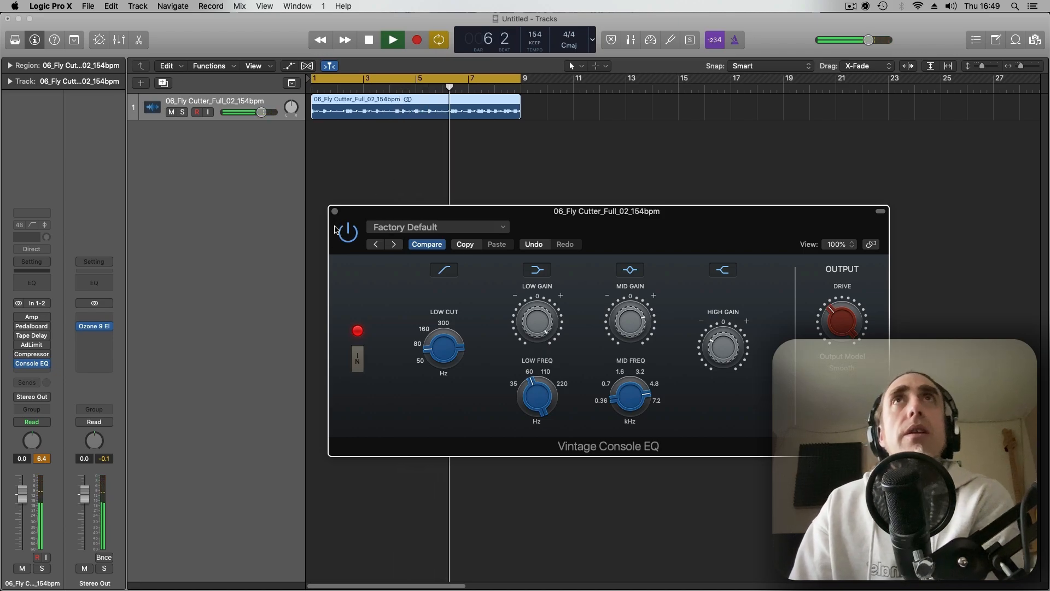
click(335, 212)
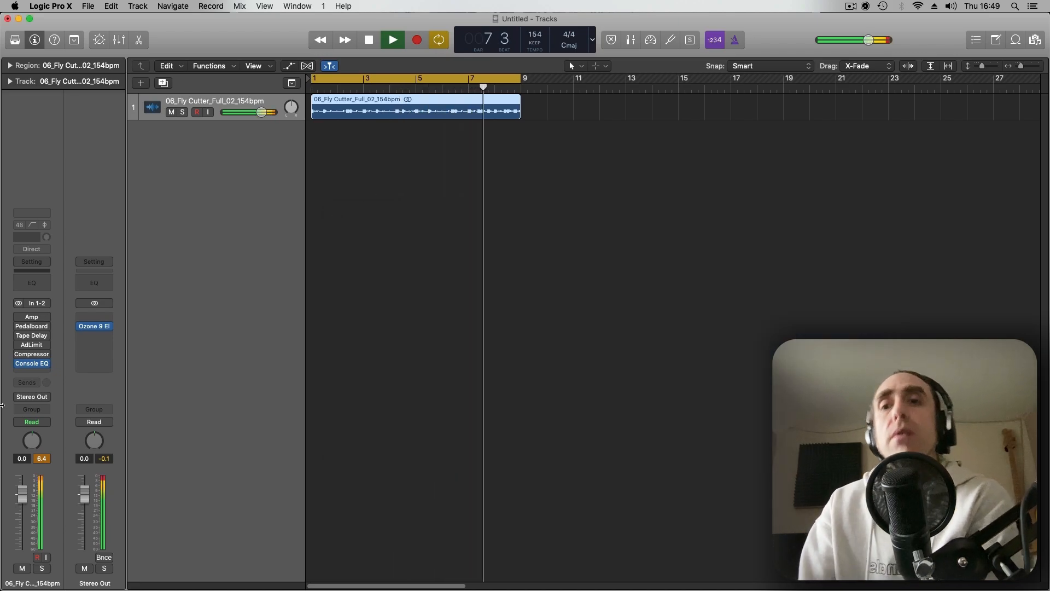
key(space)
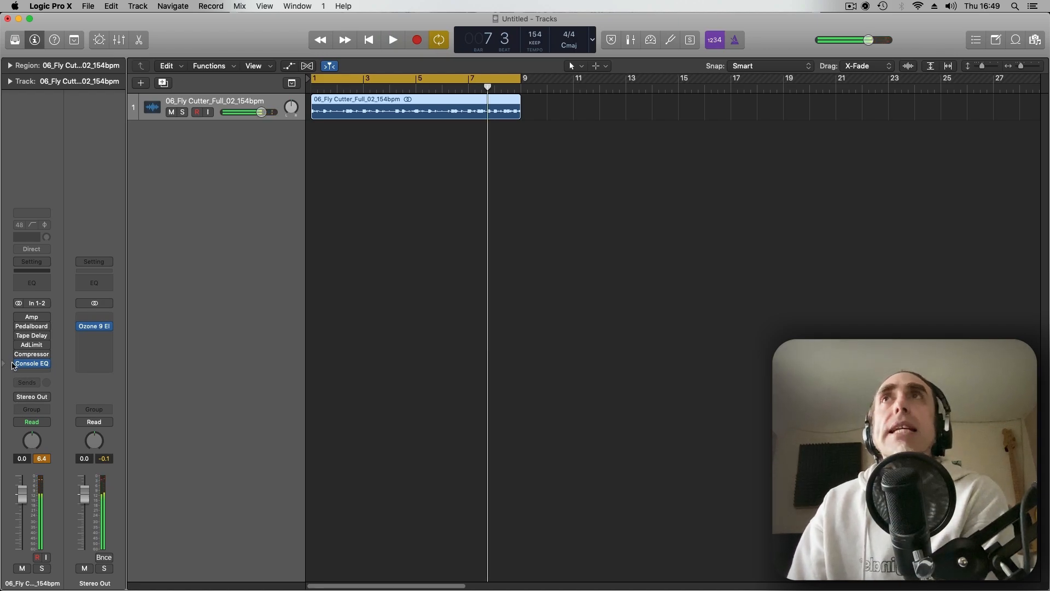
- Insert a stereo AutoFilter in the slot below the Vintage Console EQ
click(57, 374)
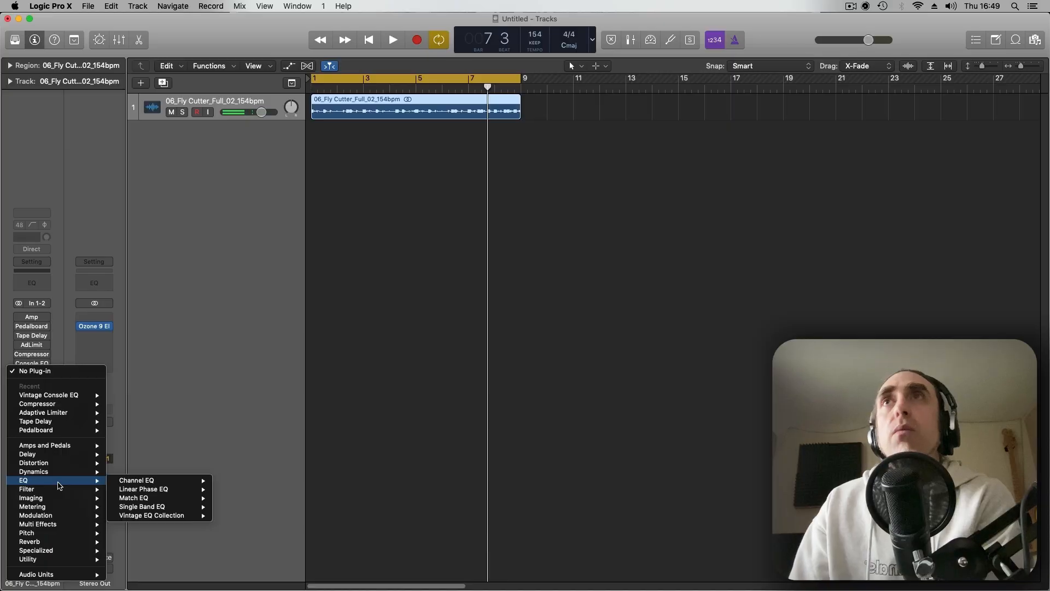
mouse_move(59, 489)
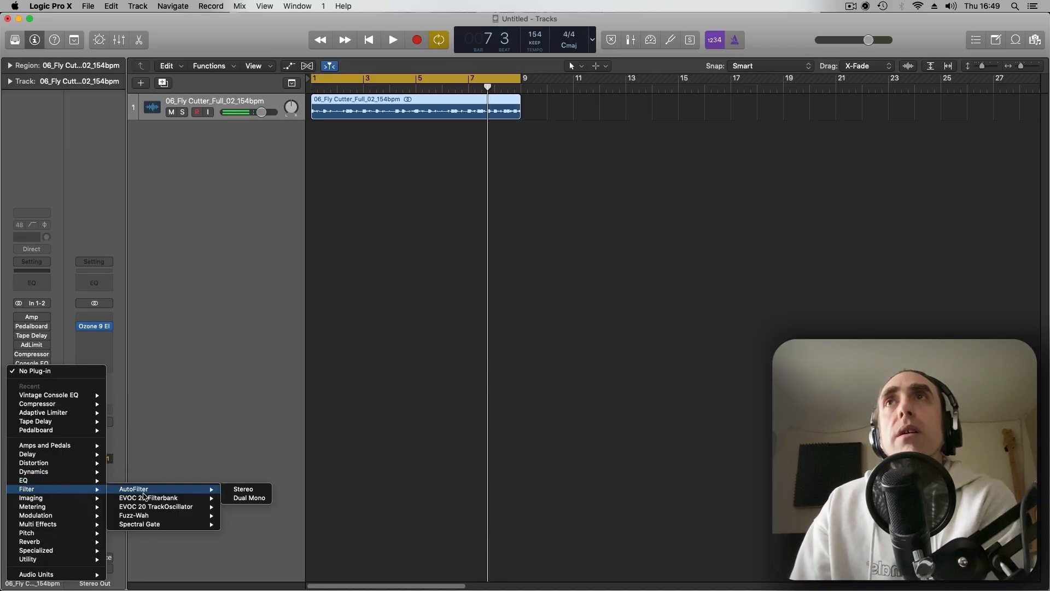
mouse_move(196, 489)
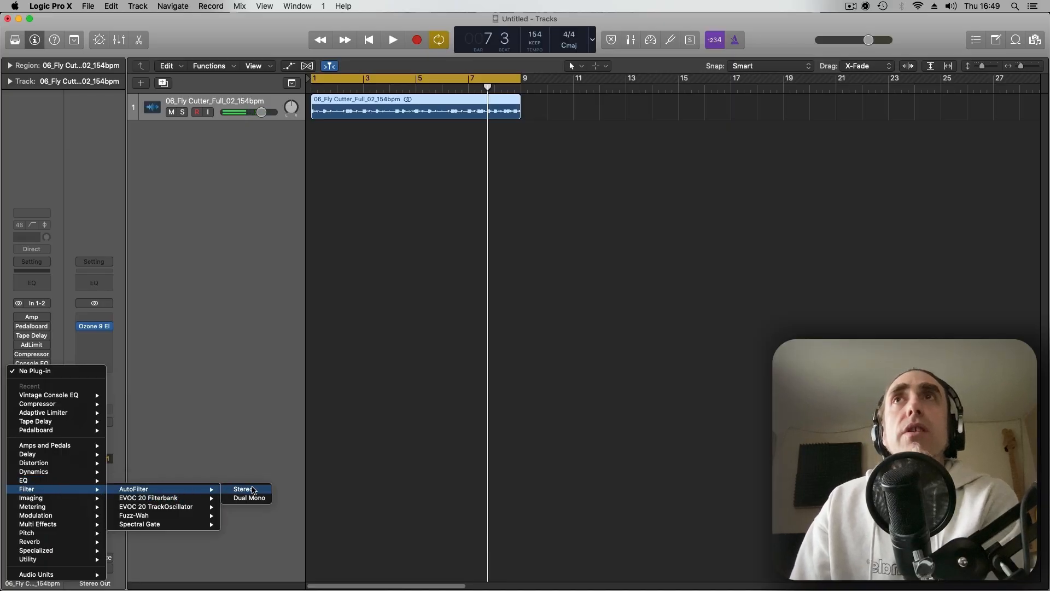
click(259, 489)
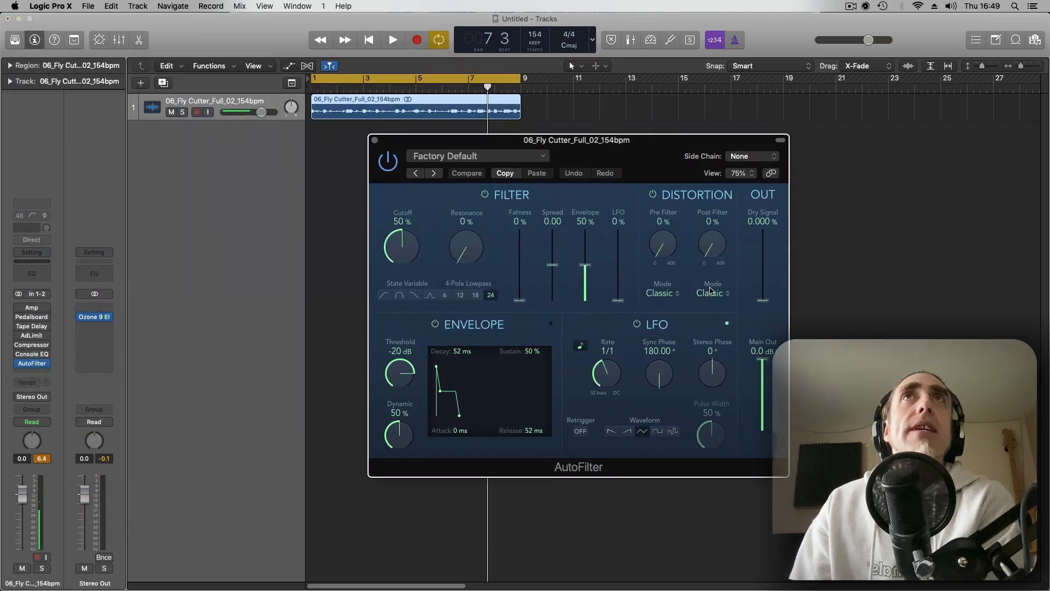
- Keep the AutoFilter's pre-filter distortion mode on Classic, raise Pre Filter to 216% and start playback
click(660, 290)
click(667, 283)
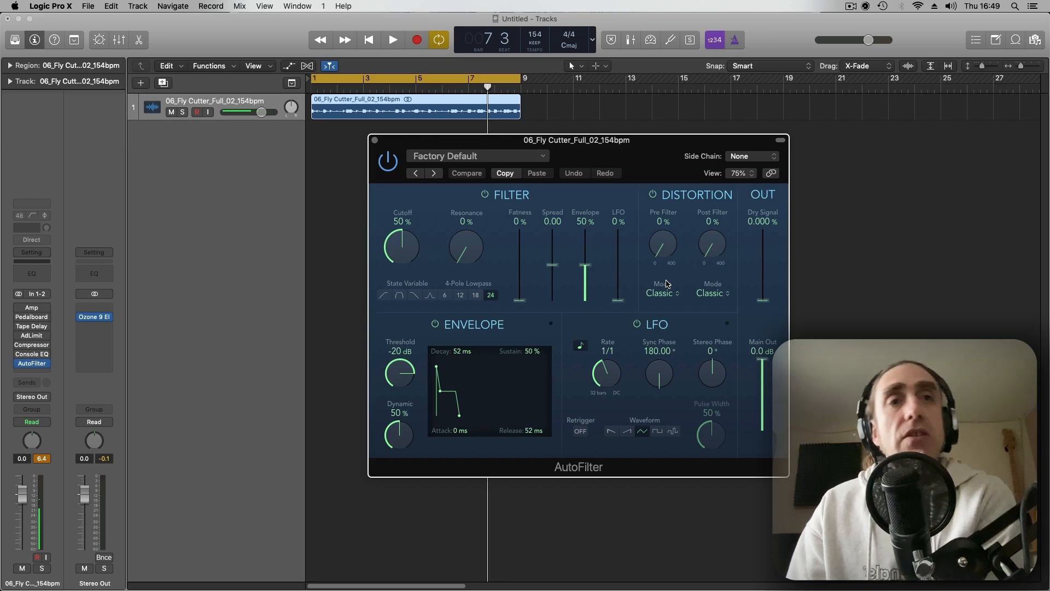
click(668, 296)
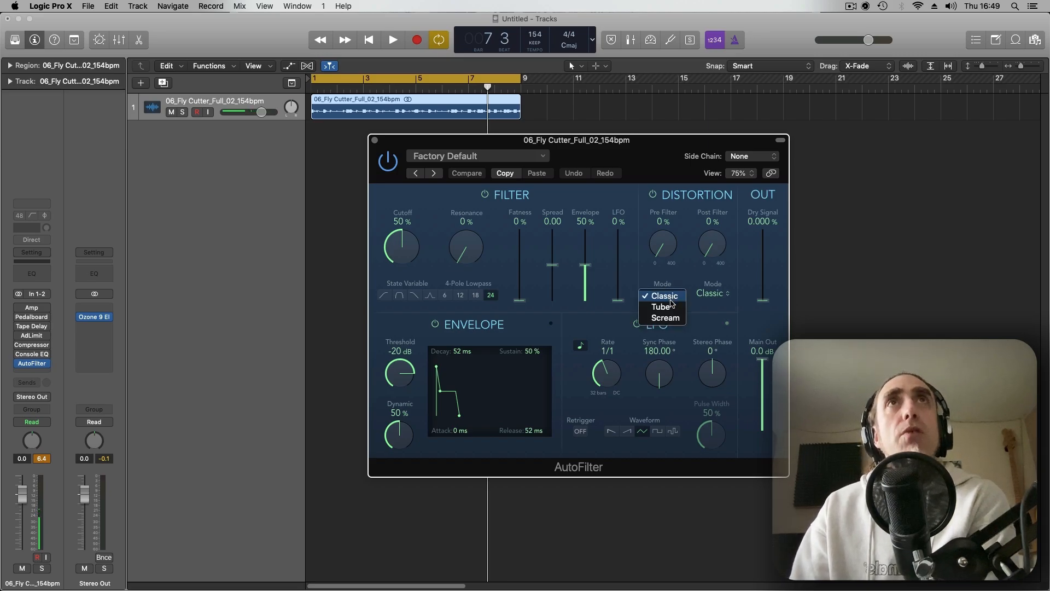
click(698, 264)
drag(663, 244, 653, 192)
key(space)
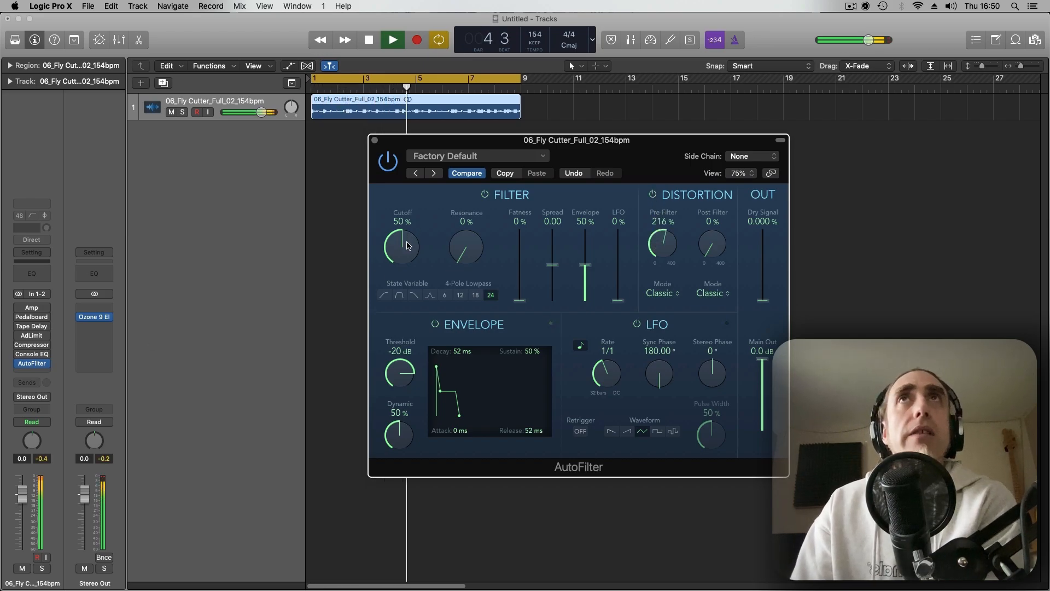
- Set the AutoFilter's Post Filter distortion to 100%, Pre Filter distortion to 180% and Cutoff to 59%
drag(407, 253, 391, 228)
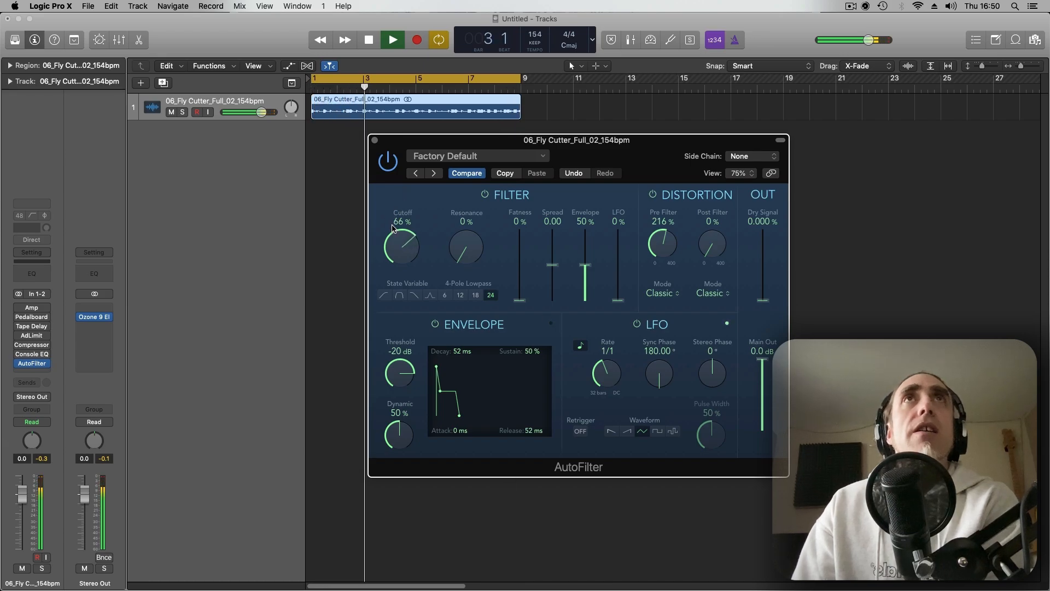
drag(713, 256, 660, 249)
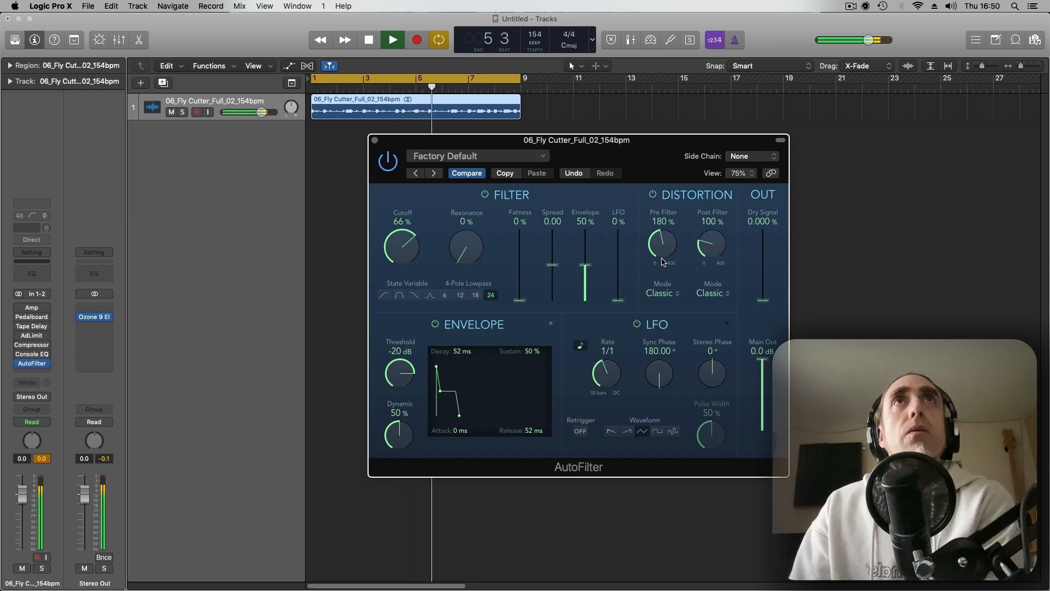
drag(403, 254, 396, 269)
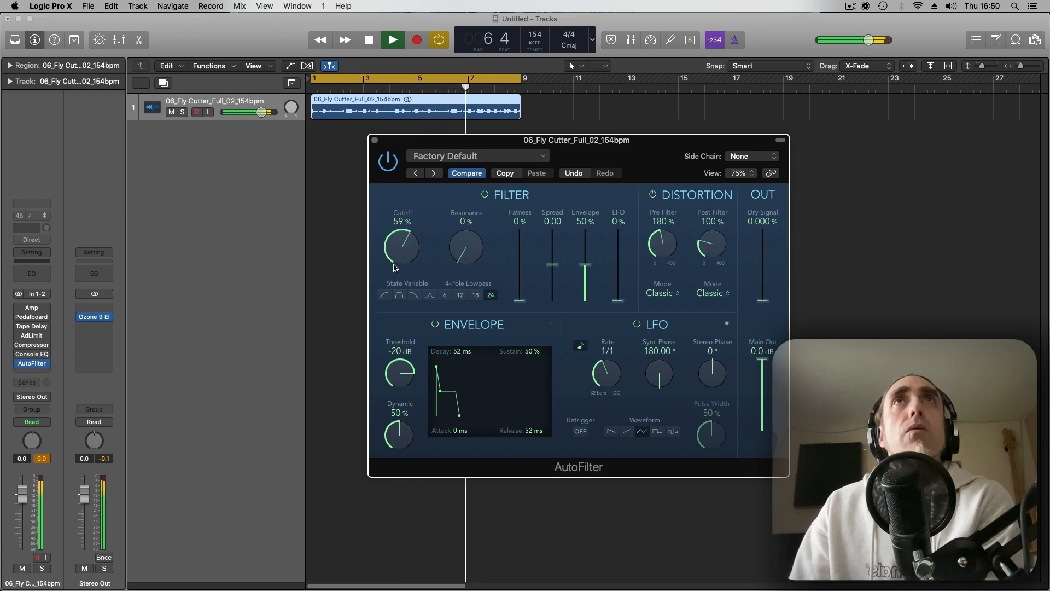
- Change the post-filter distortion mode to Scream and the pre-filter distortion mode to Tube
click(712, 296)
click(714, 318)
click(666, 298)
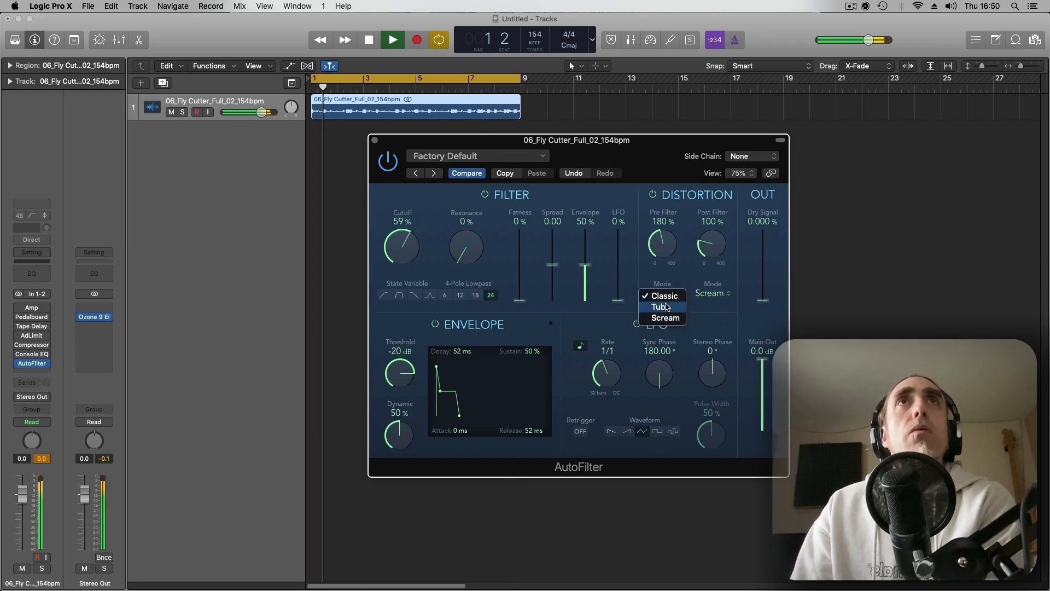
click(662, 307)
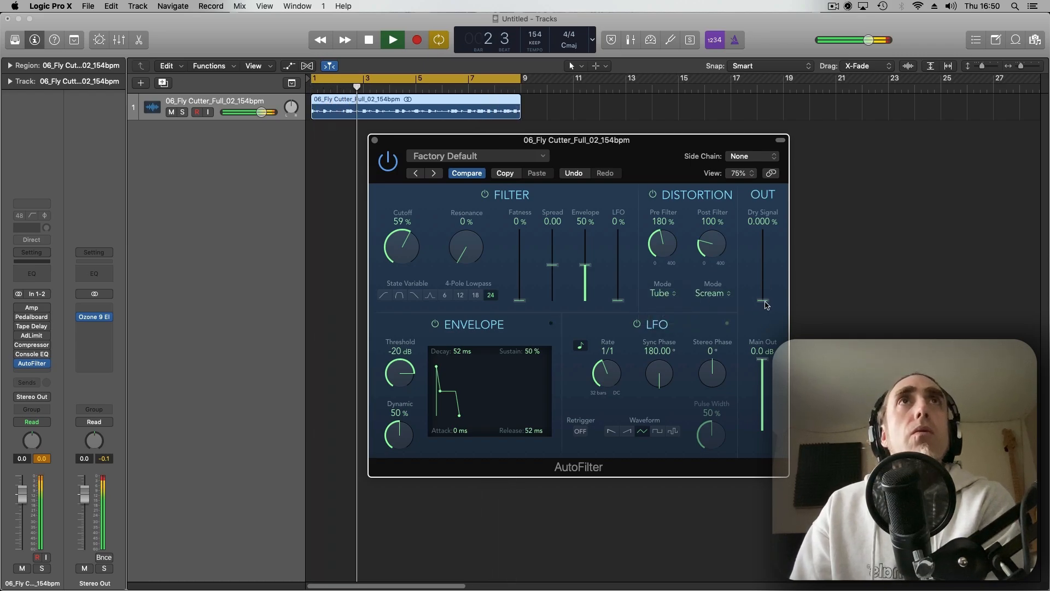
- Balance the AutoFilter's output by setting Dry Signal to 120% and Main Out to -10 dB
drag(767, 351, 767, 353)
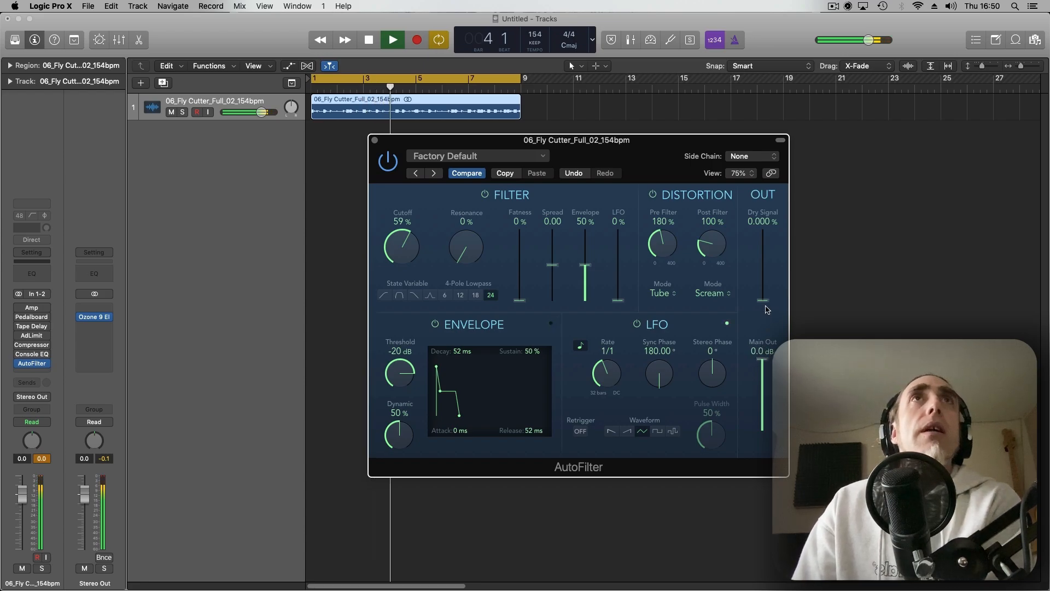
drag(765, 302, 764, 286)
drag(763, 361, 764, 402)
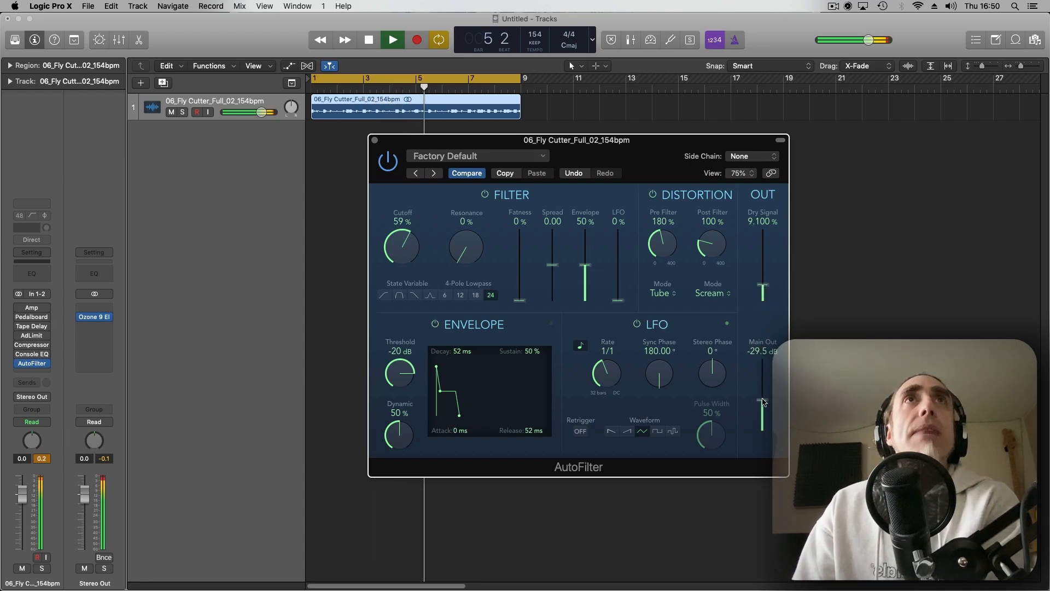
drag(763, 286, 763, 259)
drag(763, 401, 763, 386)
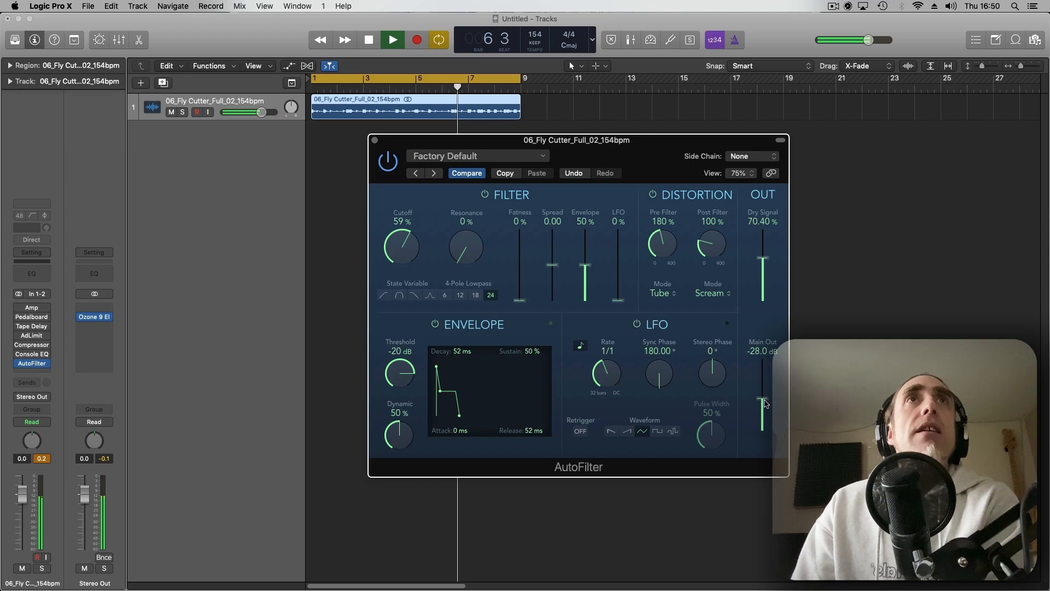
drag(763, 259, 763, 245)
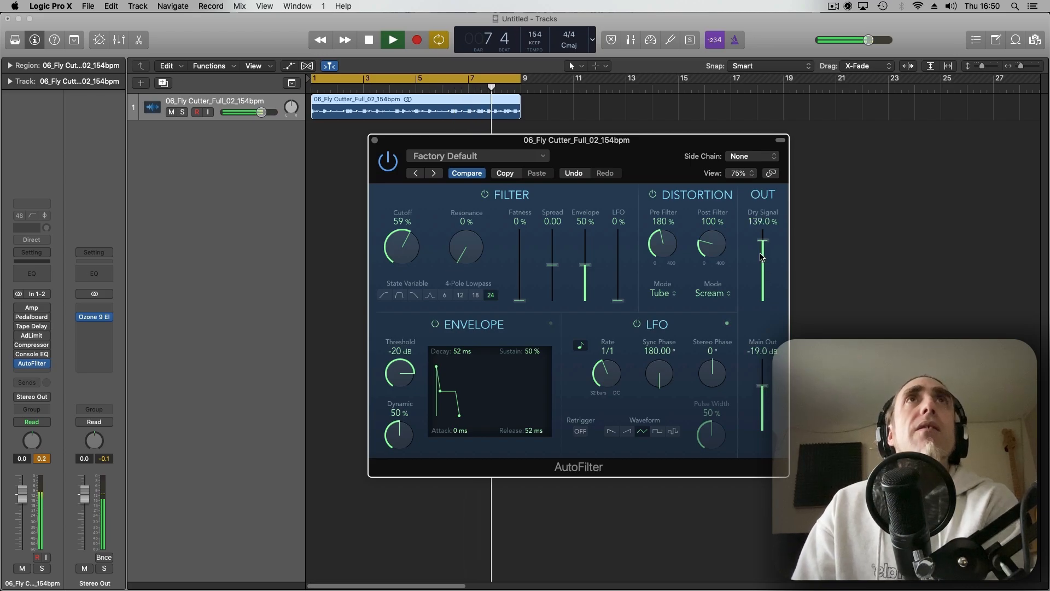
drag(764, 409, 764, 395)
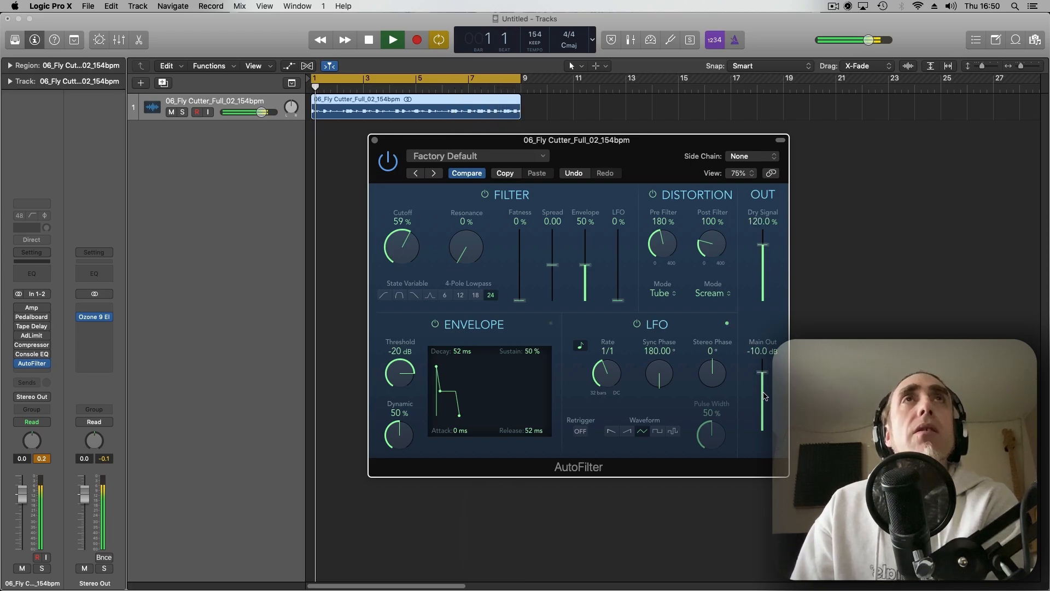
- Raise Post Filter distortion to 288% and Pre Filter to 228%, and set the filter's Resonance to 50% and Fatness to 35%
drag(707, 244, 710, 169)
drag(671, 238, 672, 221)
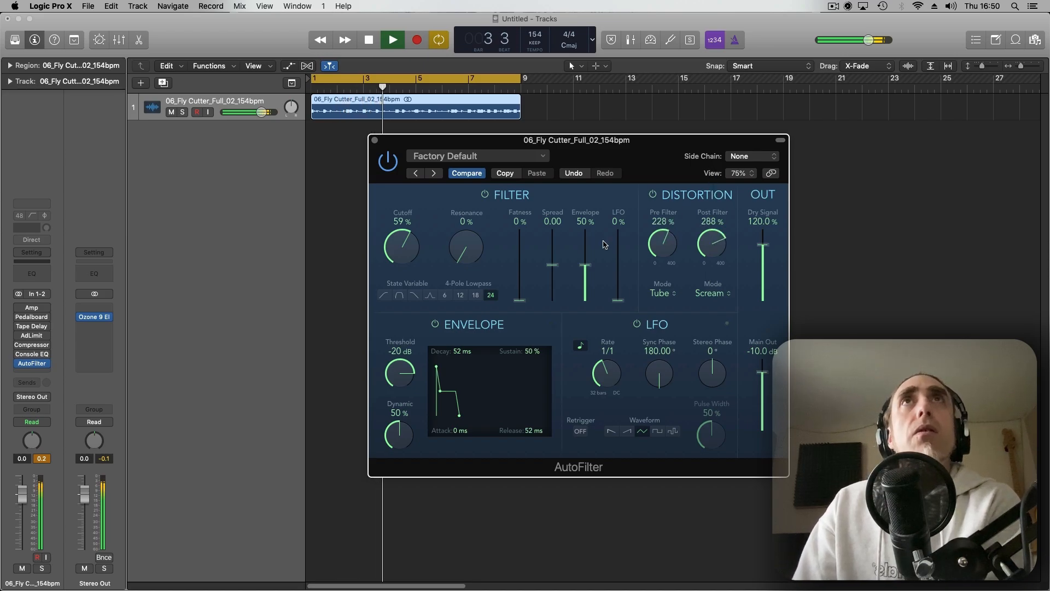
drag(466, 247, 467, 208)
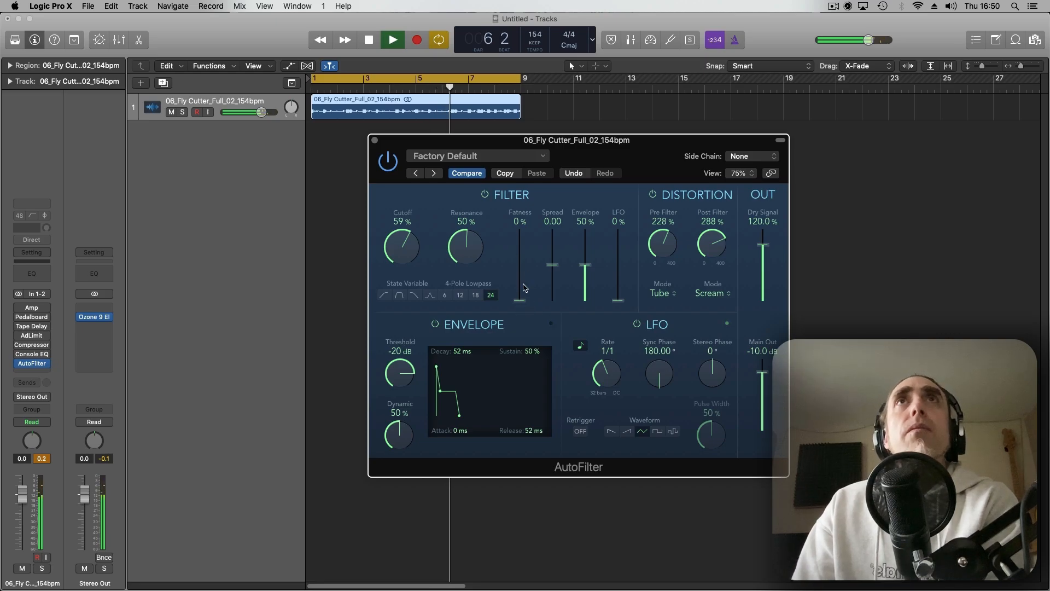
drag(520, 299, 520, 275)
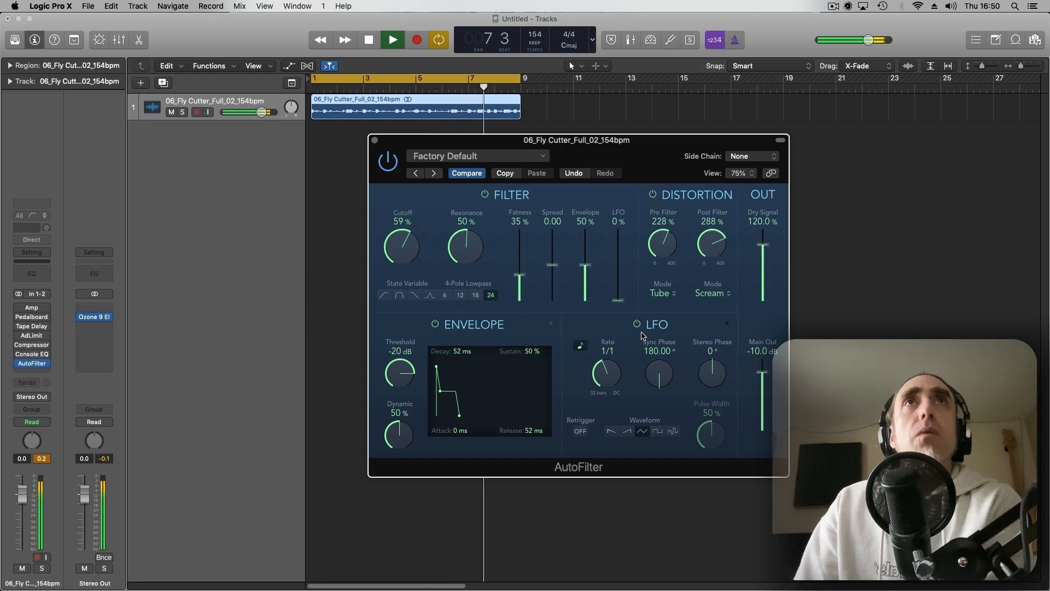
- Set the LFO Sync Phase to 45° and the envelope's Threshold to -40 dB and Dynamic to 69%
drag(664, 372, 664, 397)
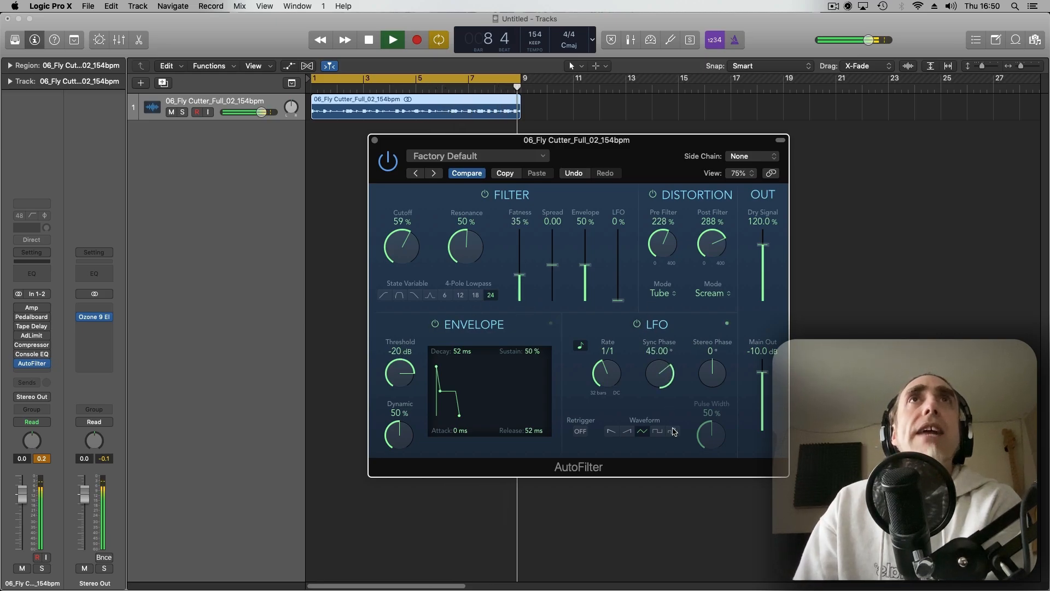
drag(393, 373, 392, 387)
drag(400, 436, 400, 422)
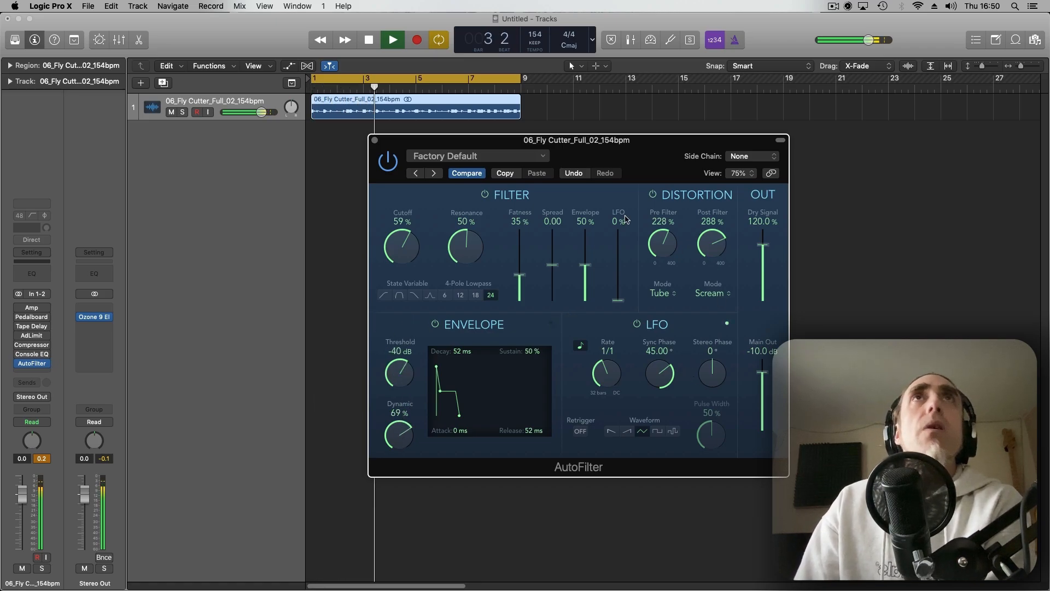
- Switch off the AutoFilter's Filter, Envelope and LFO sections, leaving only Distortion active
click(485, 195)
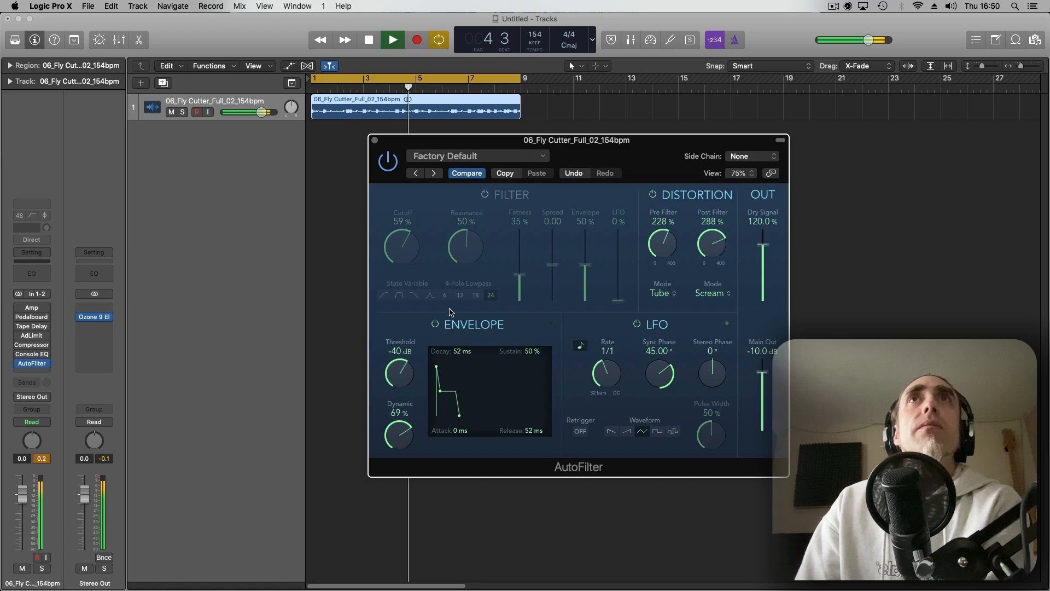
click(435, 324)
click(637, 324)
- Lower Post Filter distortion to 132%, Dry Signal to 64.2% and Main Out to -14 dB
drag(713, 244, 754, 257)
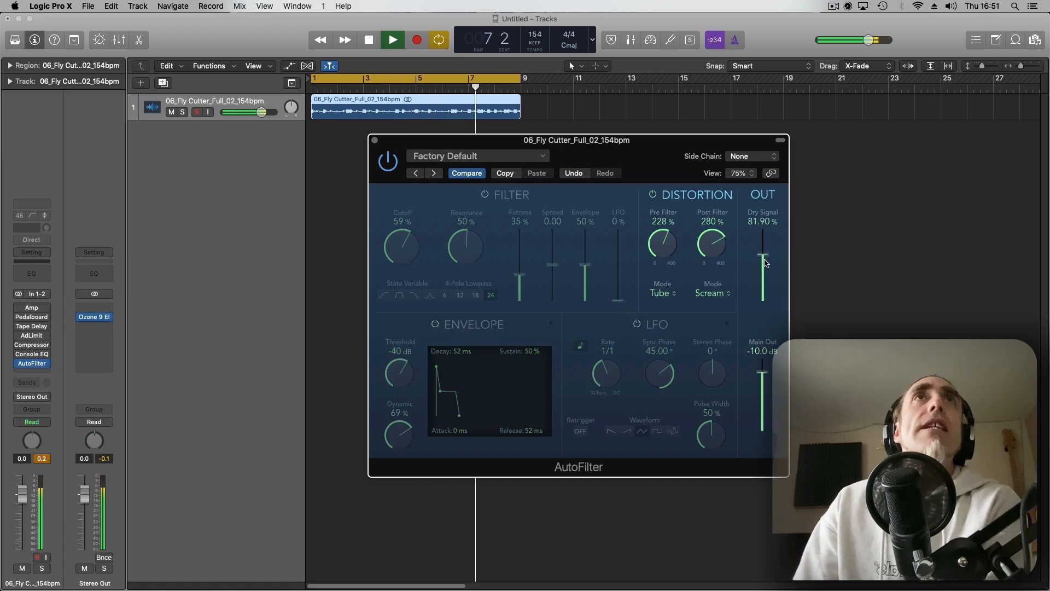
drag(763, 372, 762, 379)
drag(762, 258, 707, 301)
- Set the post-filter mode to Tube and the pre-filter mode to Classic, raise Pre Filter to about 288% and stop playback
click(711, 295)
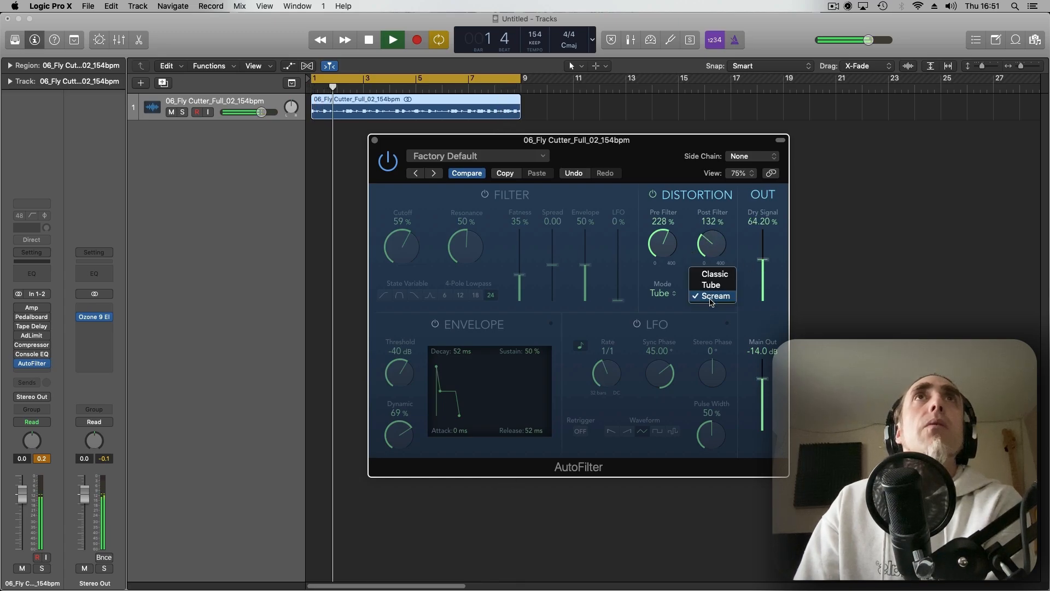
click(713, 285)
click(662, 293)
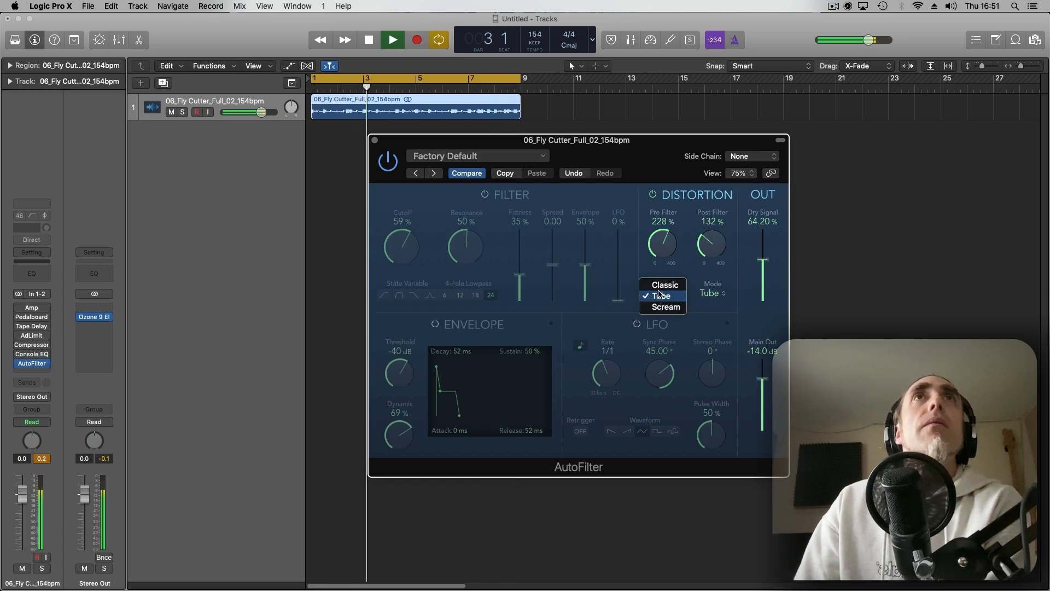
click(665, 282)
drag(664, 241, 665, 224)
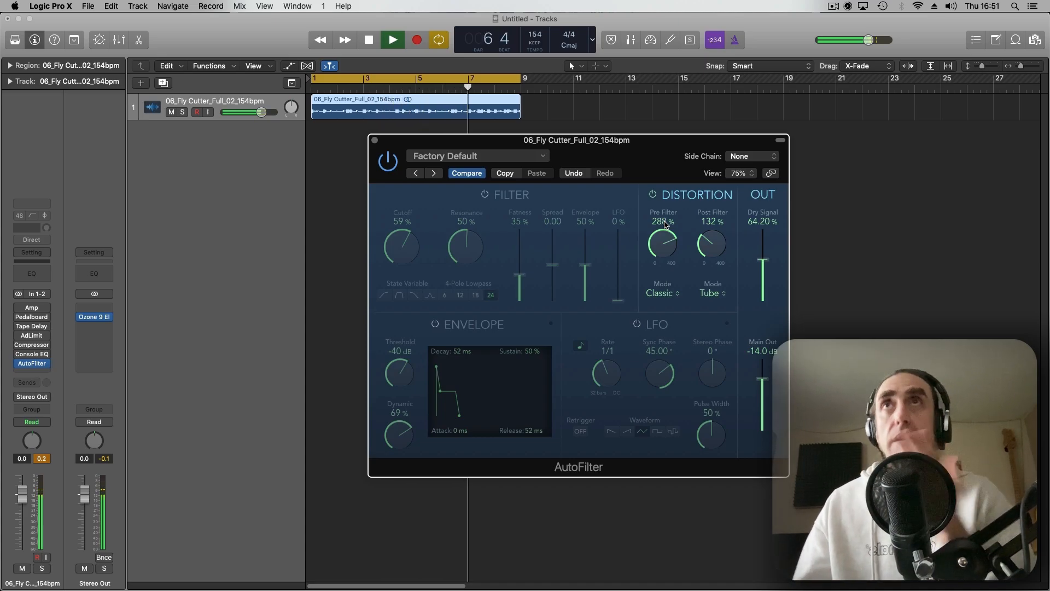
key(space)
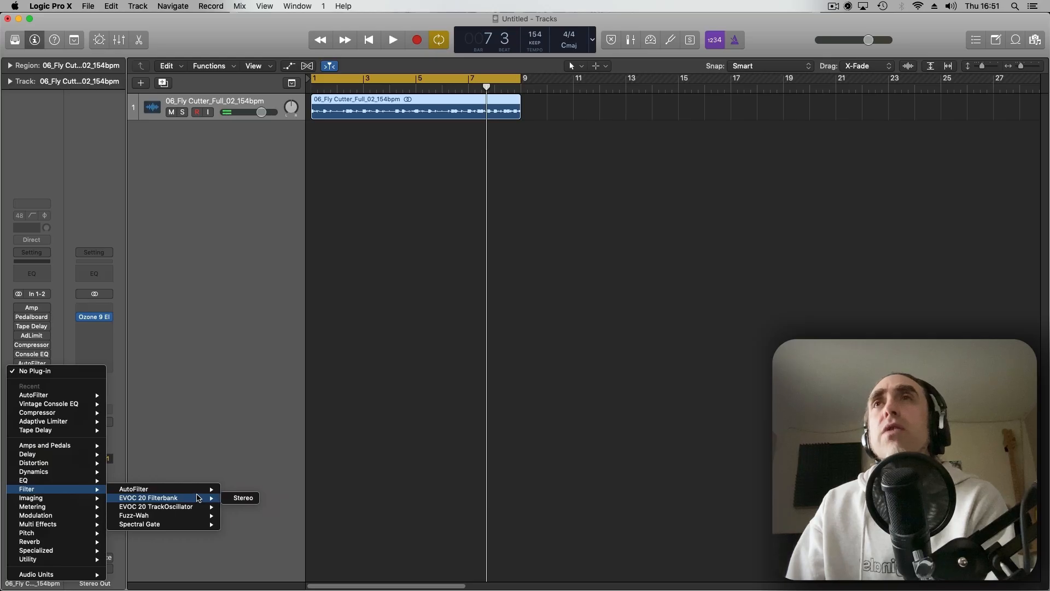
- Insert a stereo EVOC 20 Filterbank in the slot below the AutoFilter and move its window over the empty arrange area
mouse_move(213, 502)
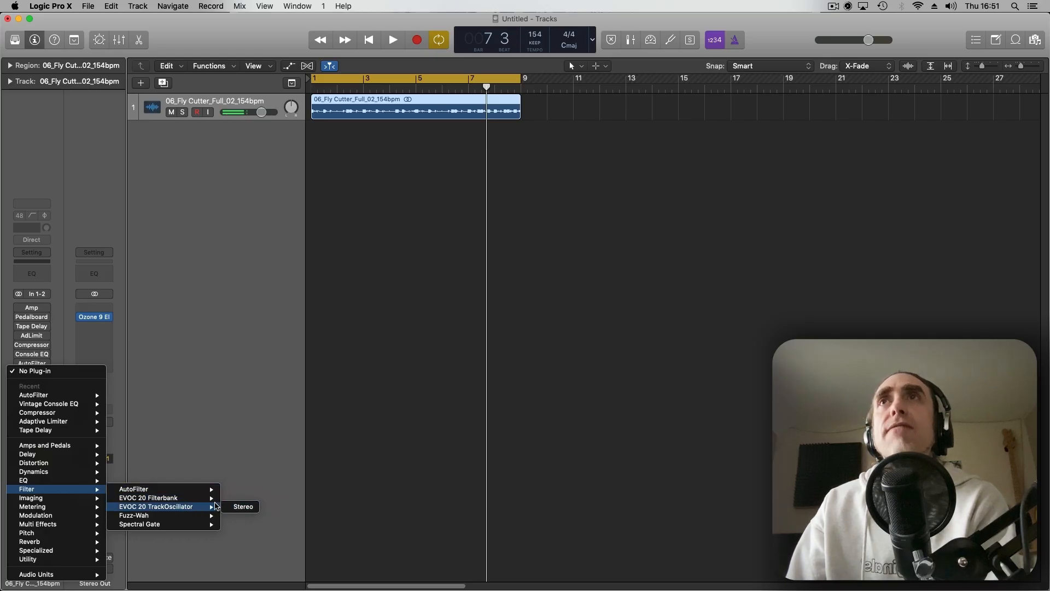
click(241, 498)
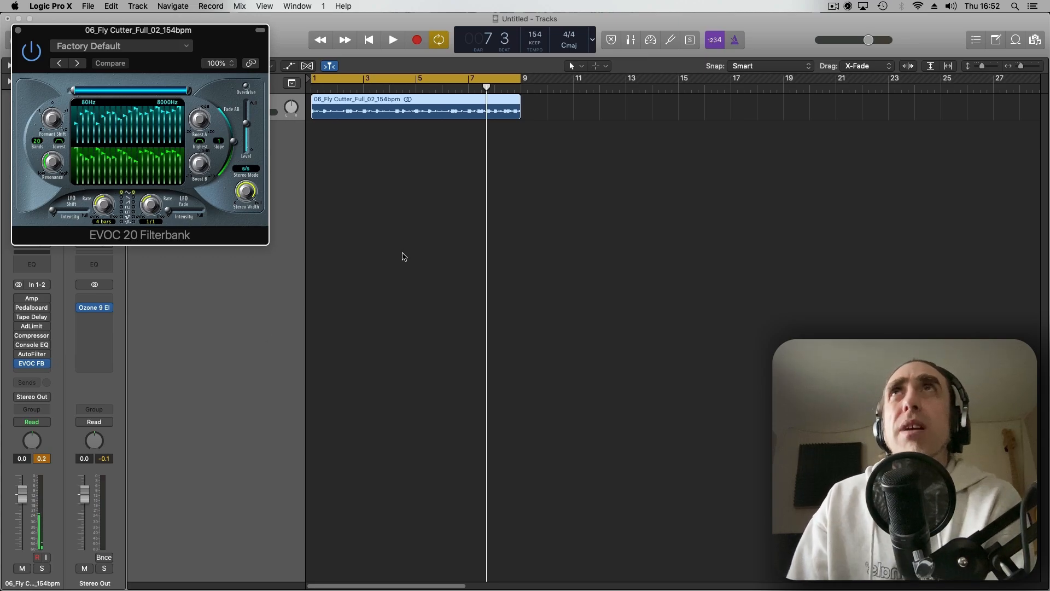
drag(210, 31, 738, 251)
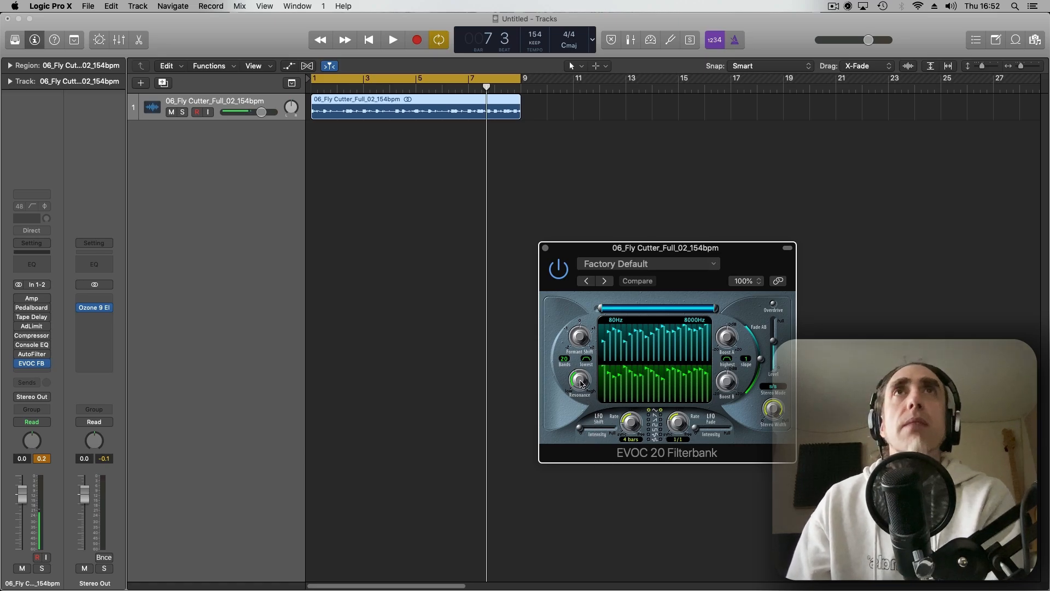
- Lower the Filterbank's Resonance, start playback and bypass and re-enable the plug-in to compare the sound
drag(582, 385, 583, 398)
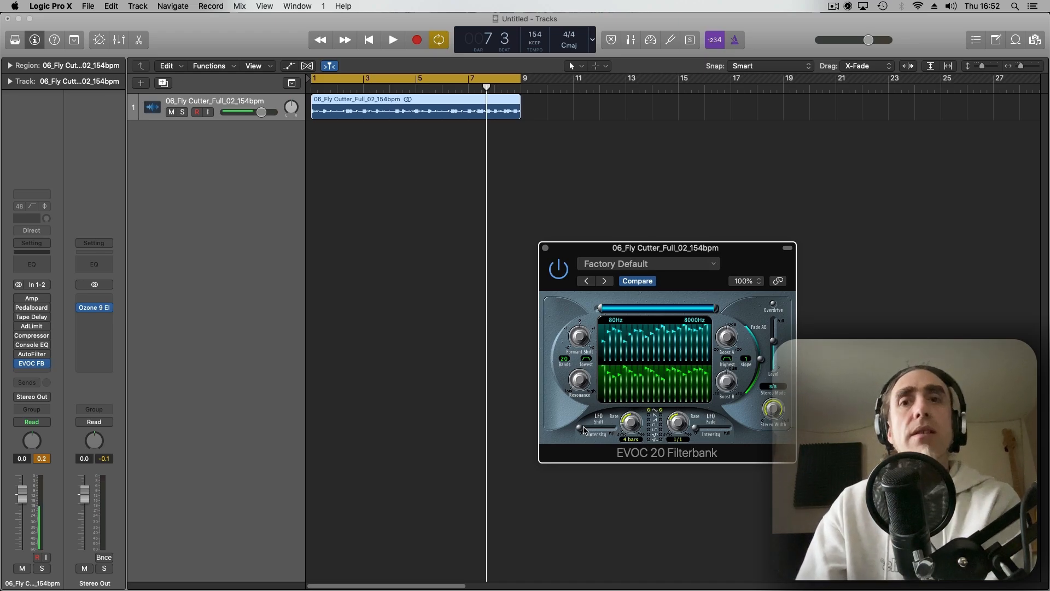
key(space)
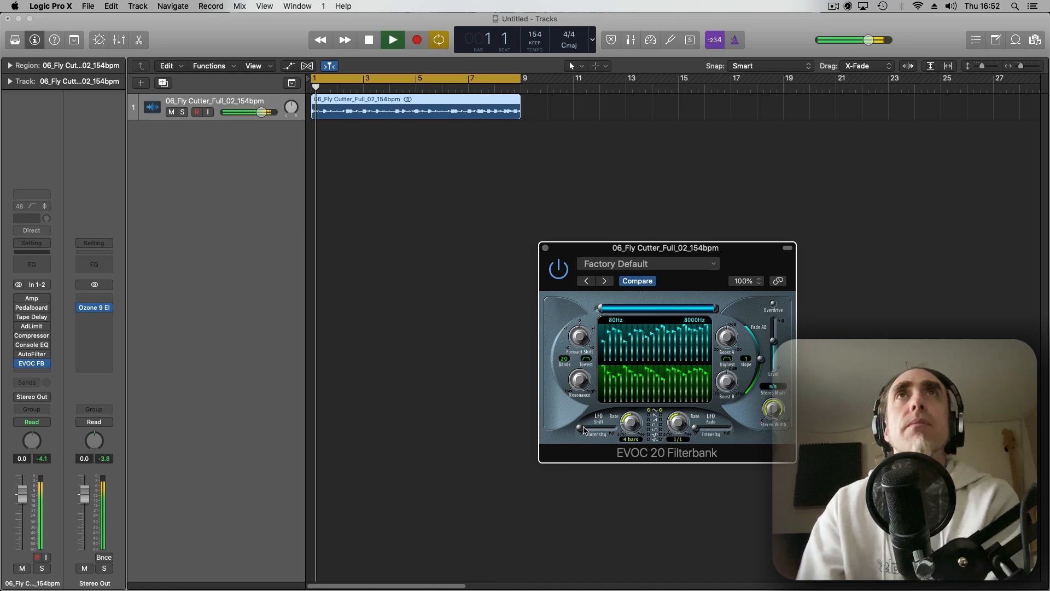
click(557, 263)
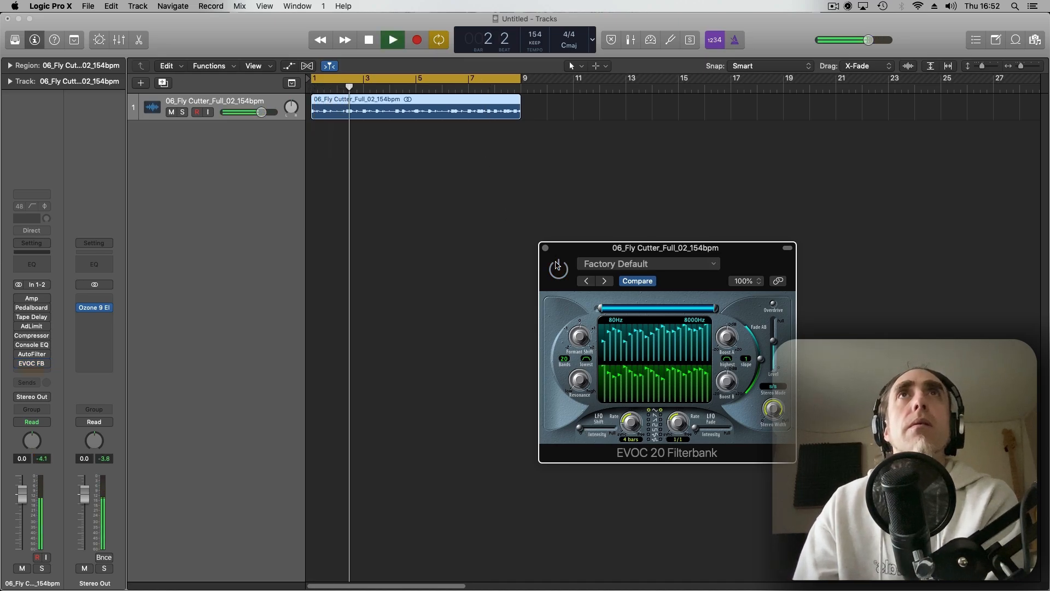
click(557, 264)
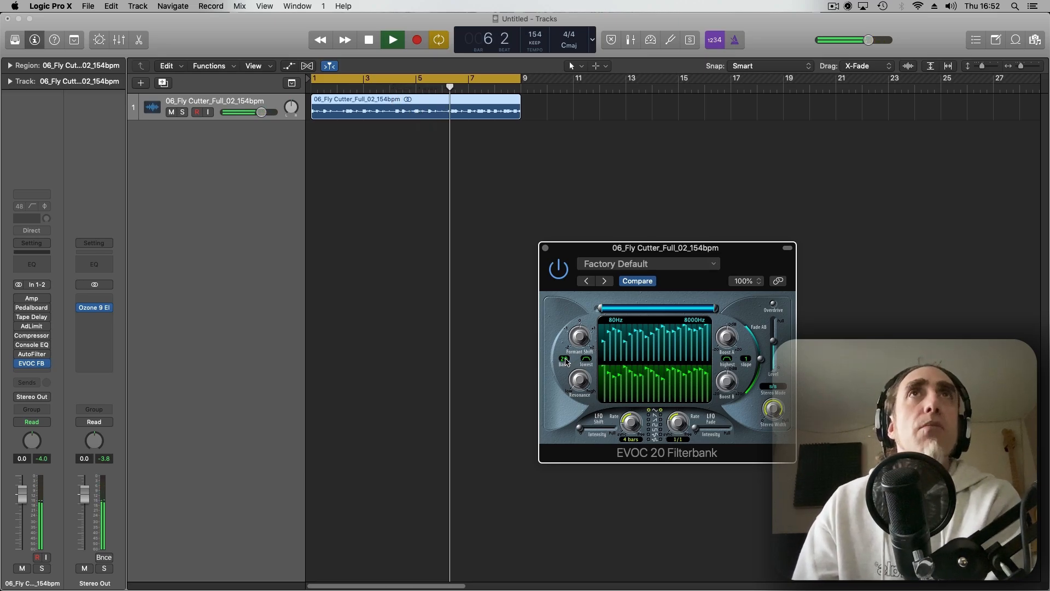
- Try the Filterbank with 5 bands, restore it to 20 bands and stop playback
drag(566, 361, 567, 412)
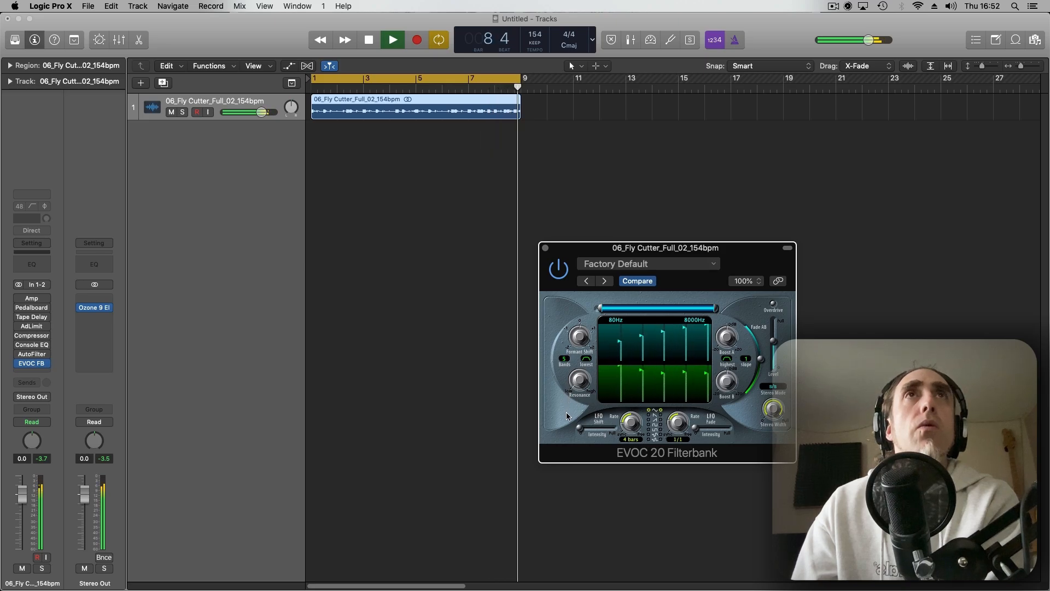
drag(568, 412, 568, 362)
key(space)
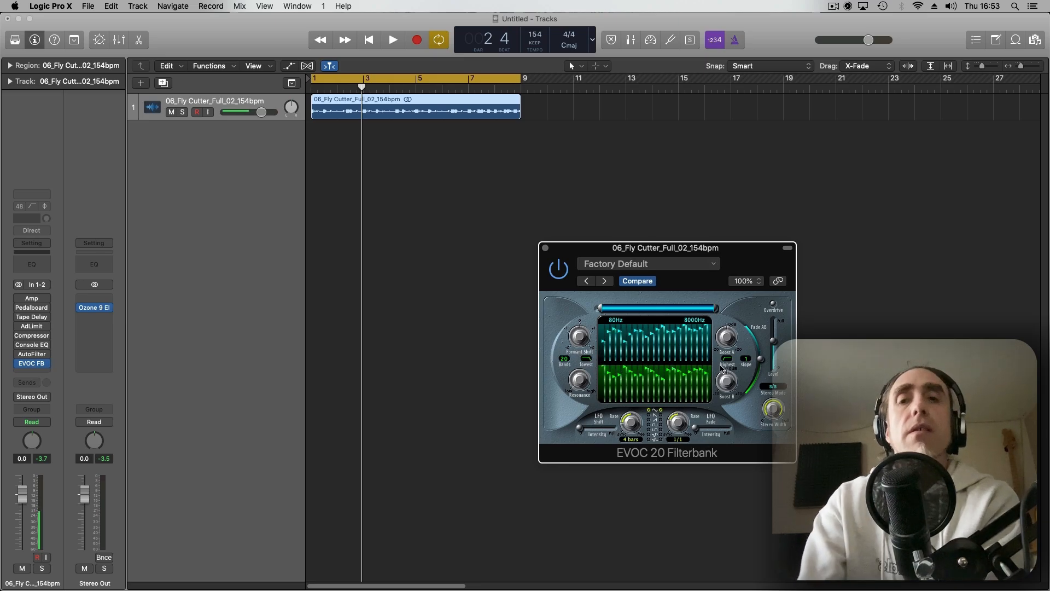
- Resume playback, raise the Filterbank's Boost A to about 8.7 dB and increase Boost B
key(space)
drag(728, 337, 728, 322)
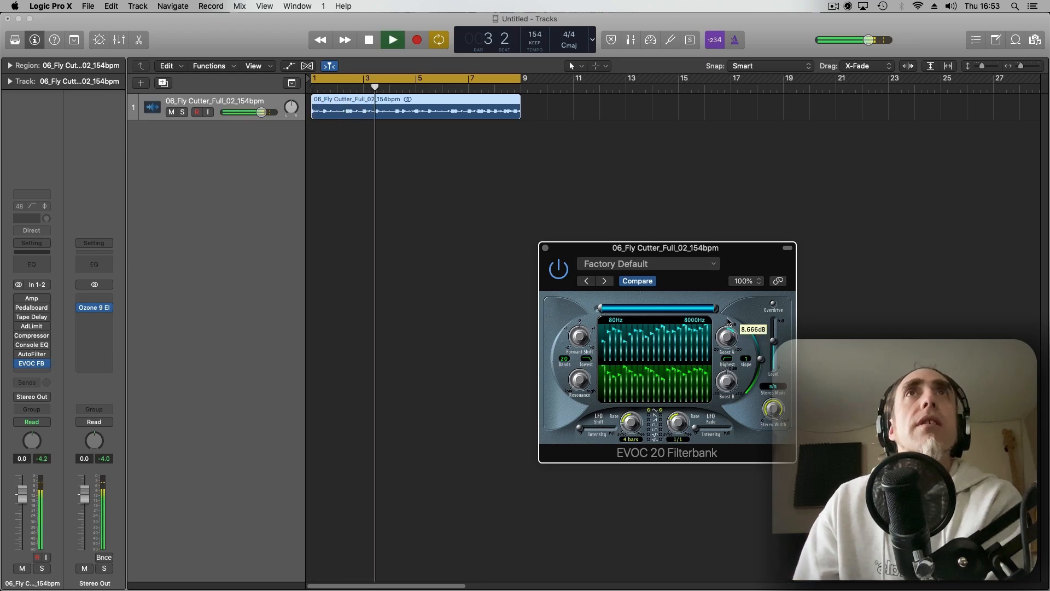
drag(727, 383, 723, 361)
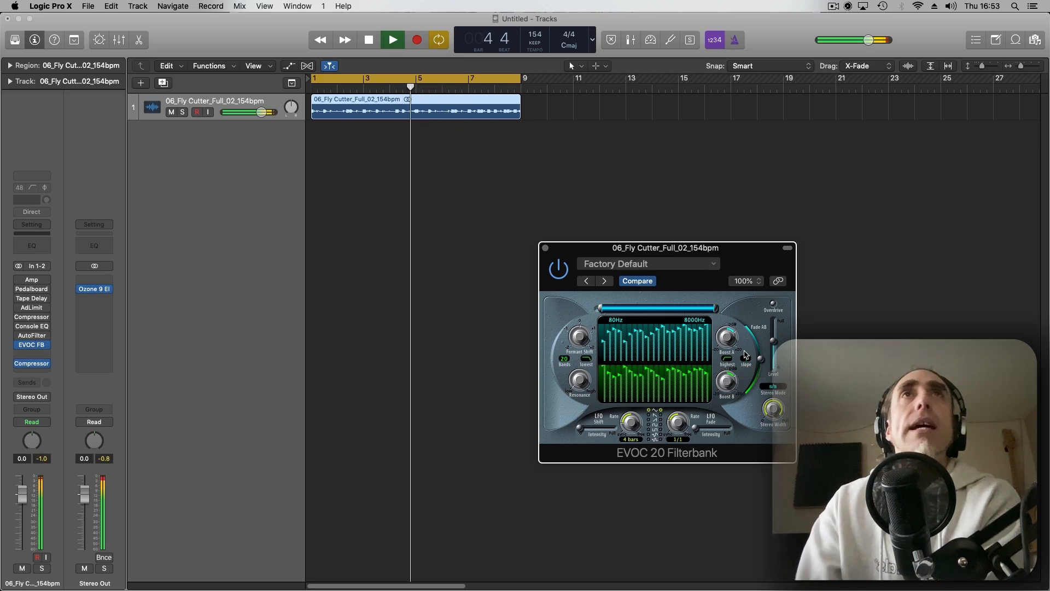
- Try the Filterbank's Overdrive during playback, switch it off again and stop the loop
key(space)
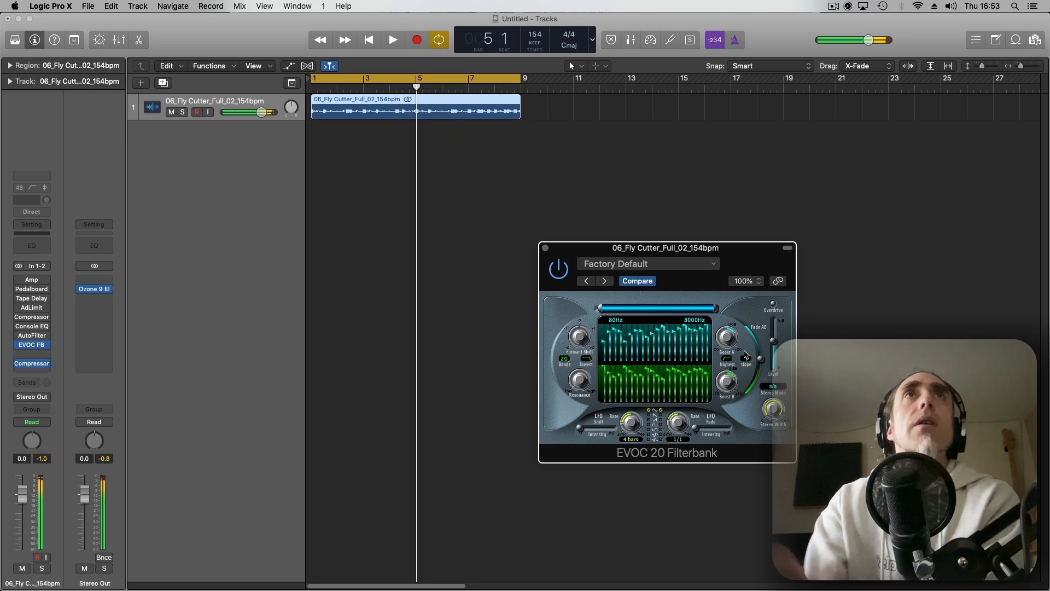
click(773, 304)
key(space)
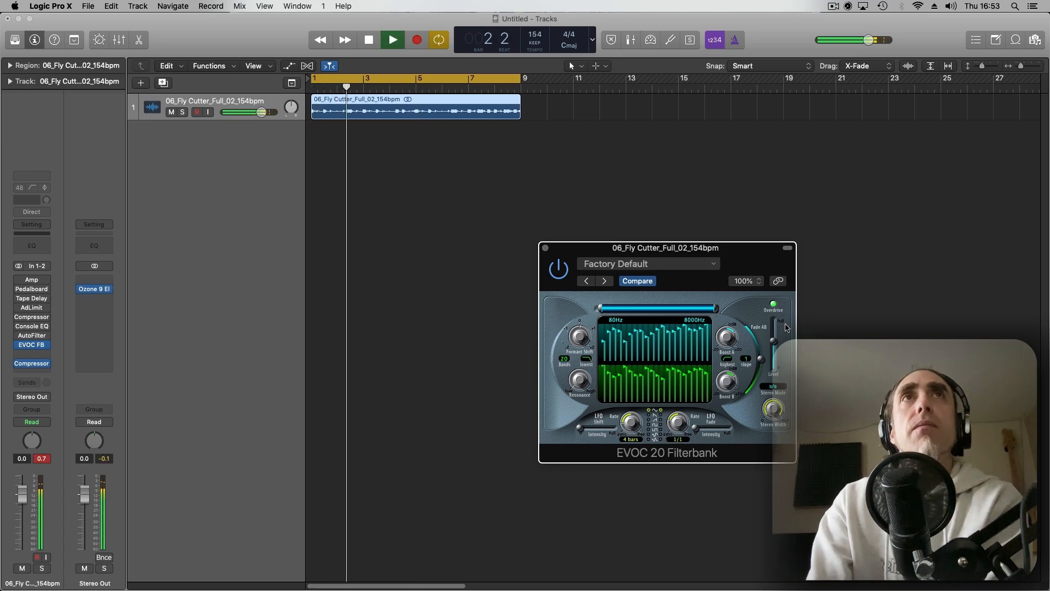
key(space)
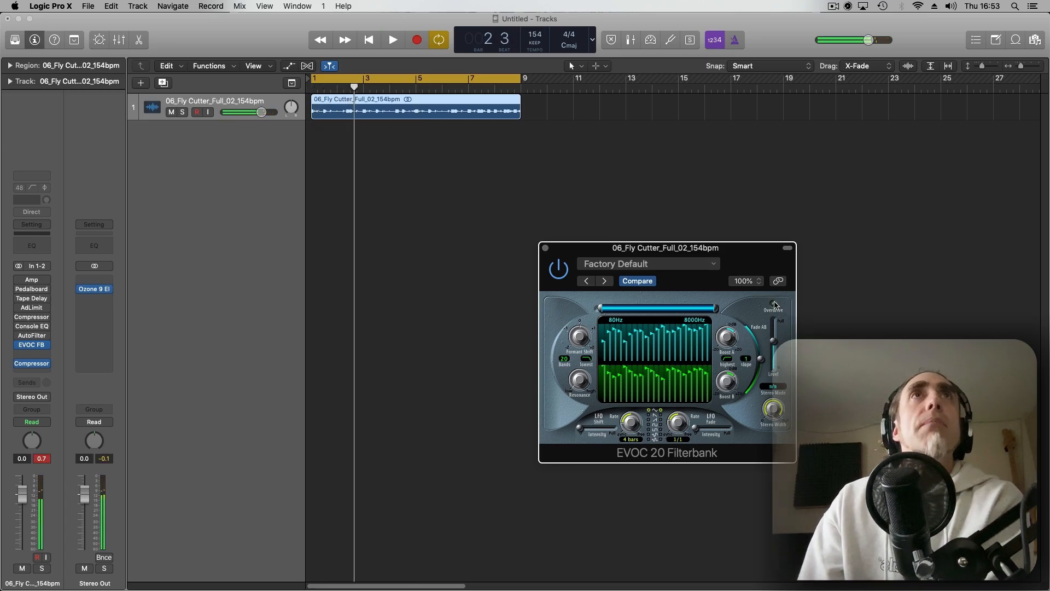
- Resume playback, lower the Filterbank's output Level and bypass and re-enable the plug-in to compare the sound
key(space)
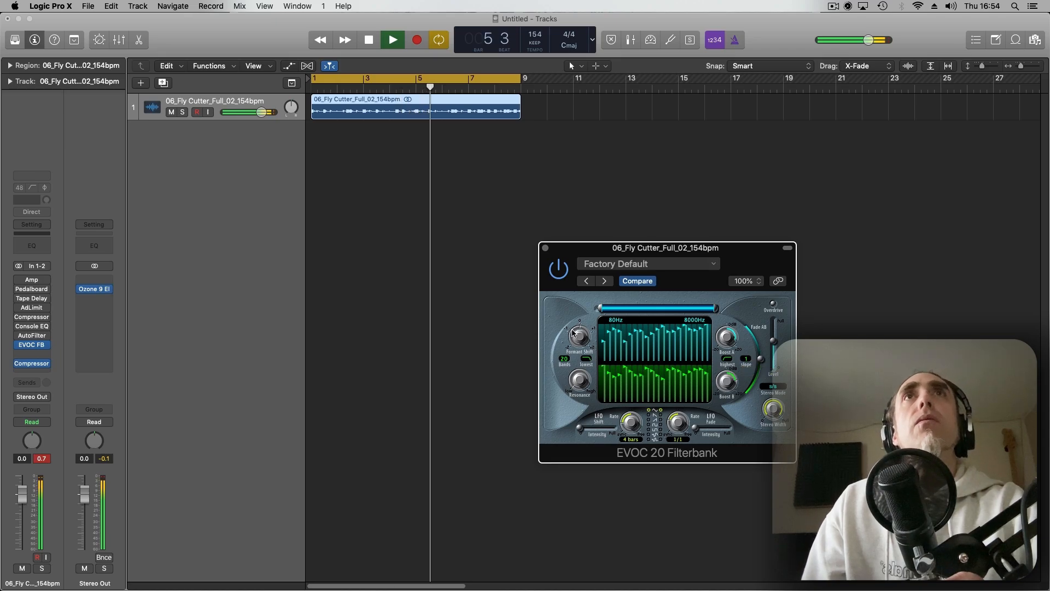
drag(775, 344, 775, 351)
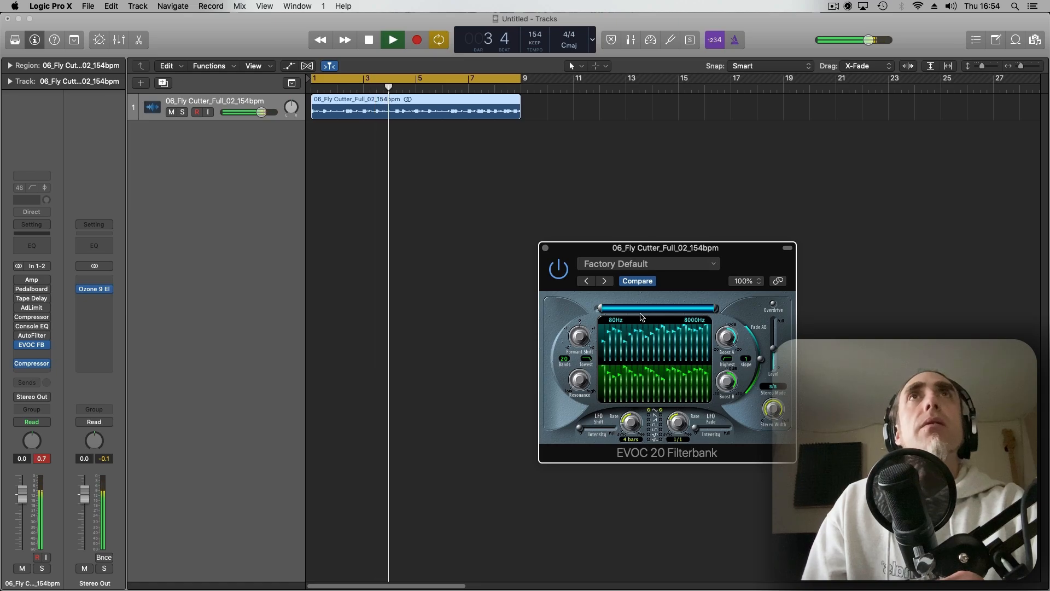
click(556, 275)
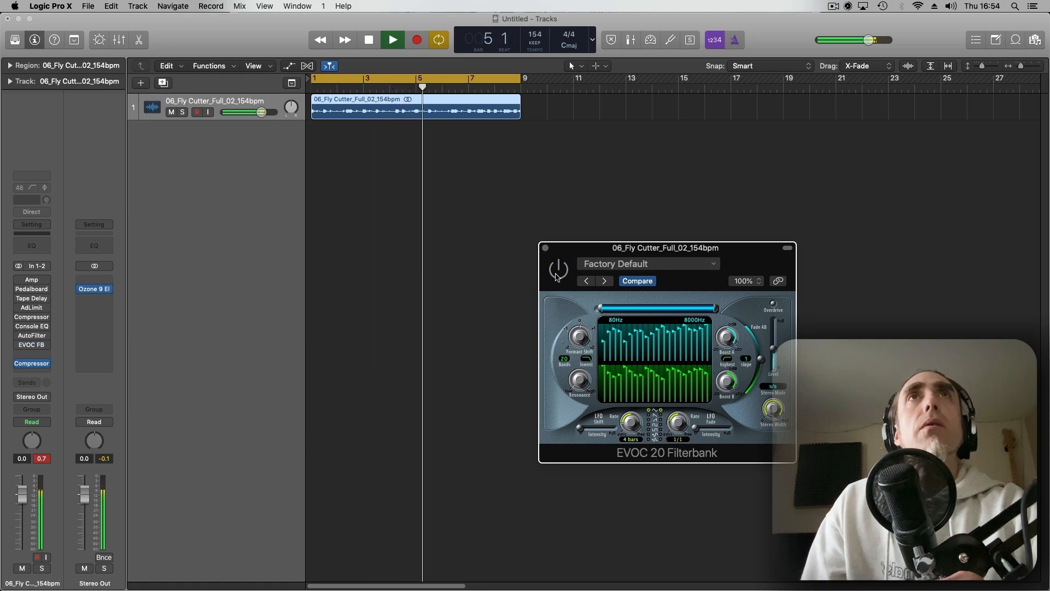
click(555, 276)
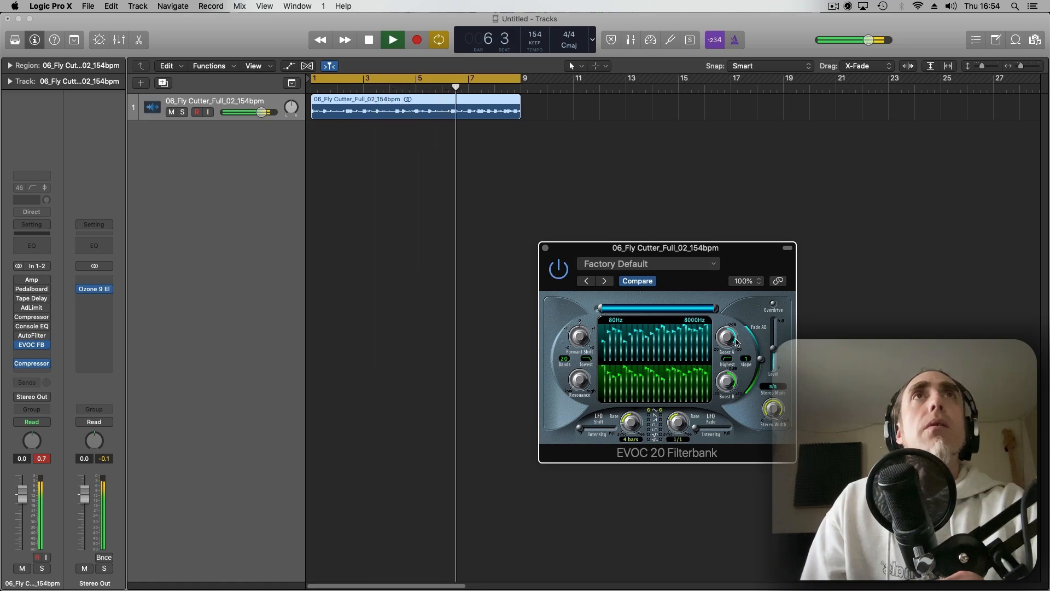
- Try the Filterbank with its Slope set to 2 and stop playback
click(744, 358)
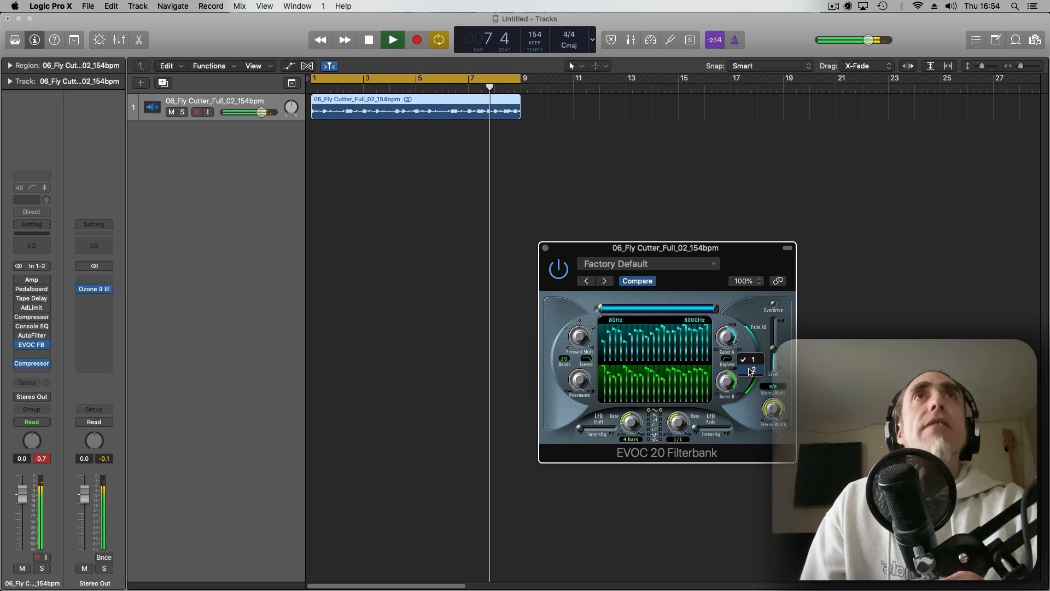
click(751, 370)
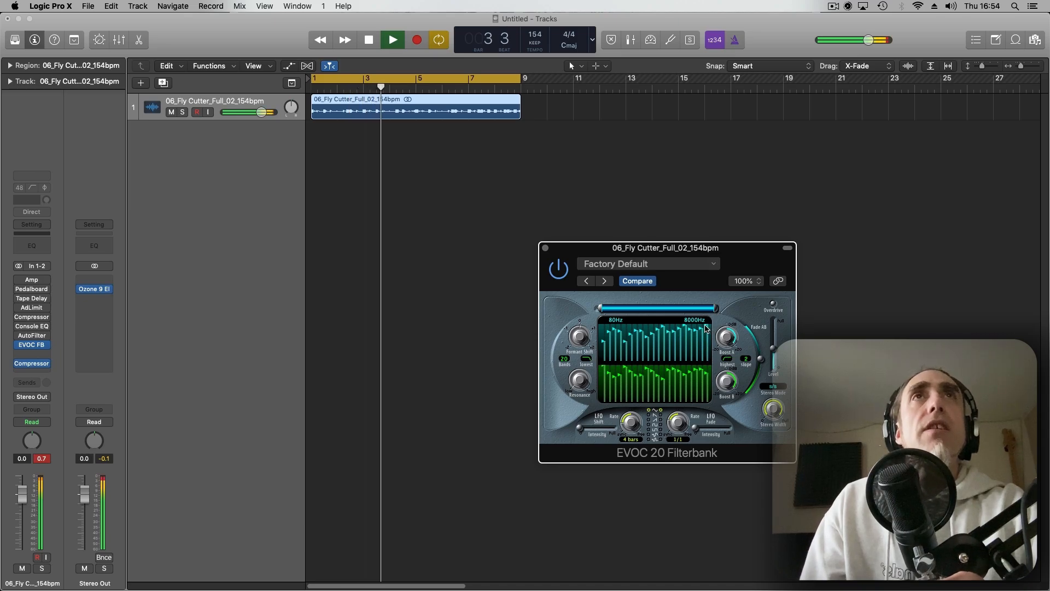
key(space)
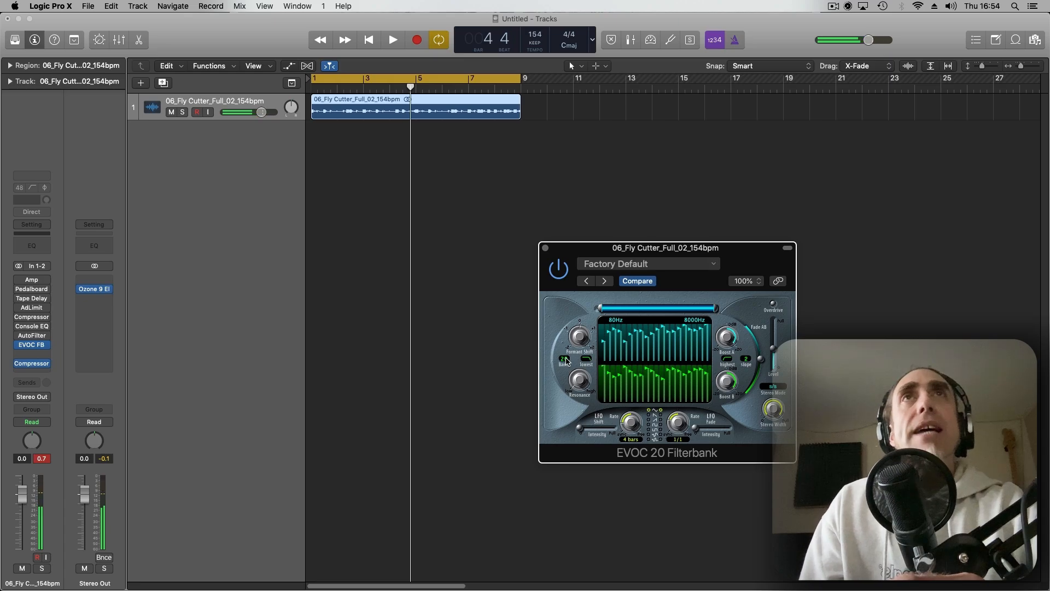
- Resume playback, set the Filterbank's Slope to 1 and its Bands to 12 after trying 5, and stop the loop
key(space)
drag(568, 376, 567, 399)
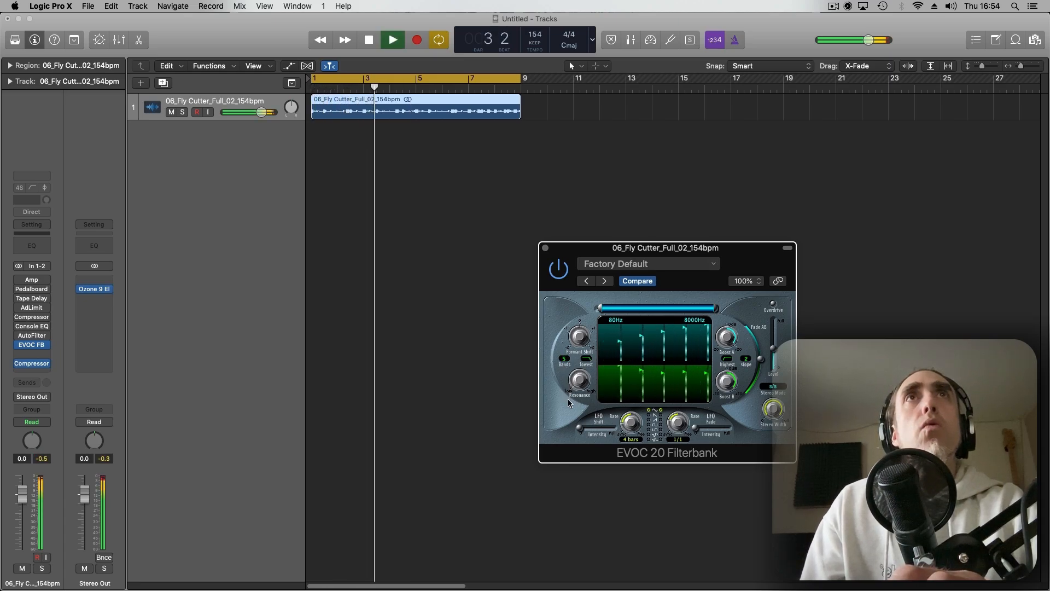
click(745, 358)
click(747, 350)
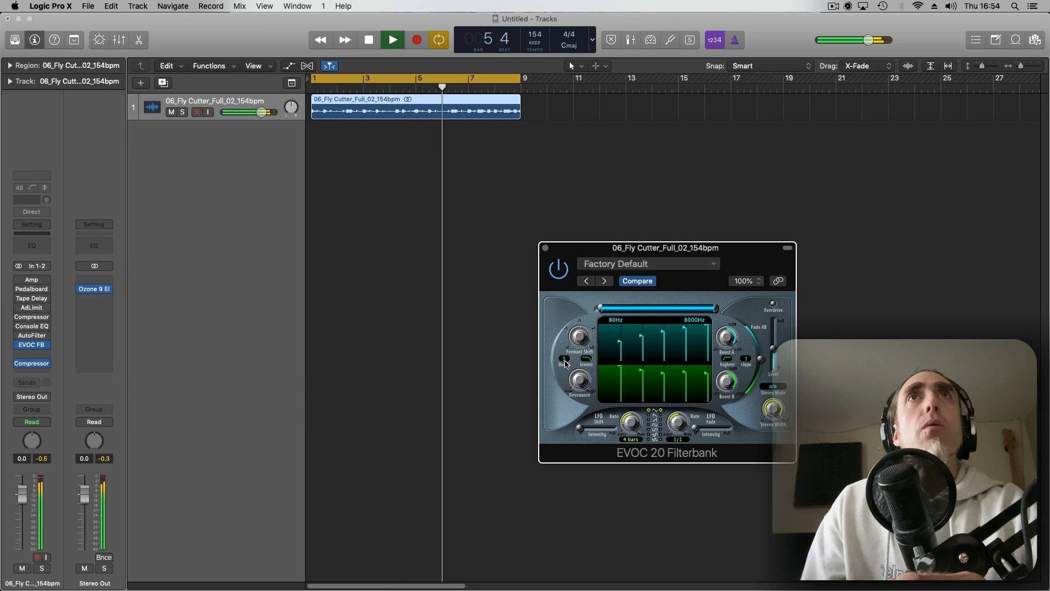
drag(566, 362, 573, 339)
key(space)
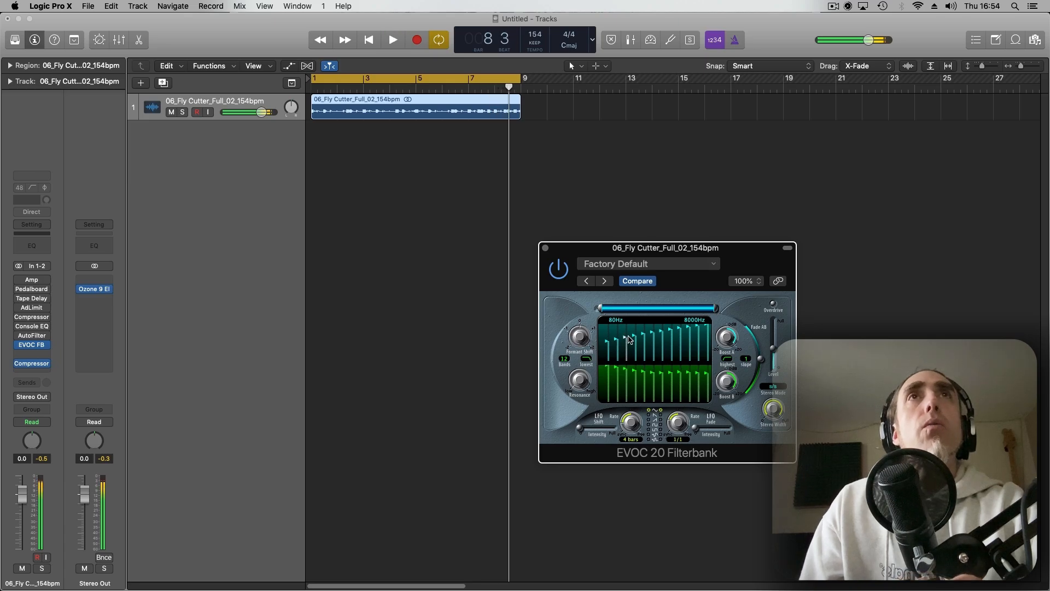
- Restart playback, narrow the Filterbank's frequency range and shift it to 310–5300 Hz
key(space)
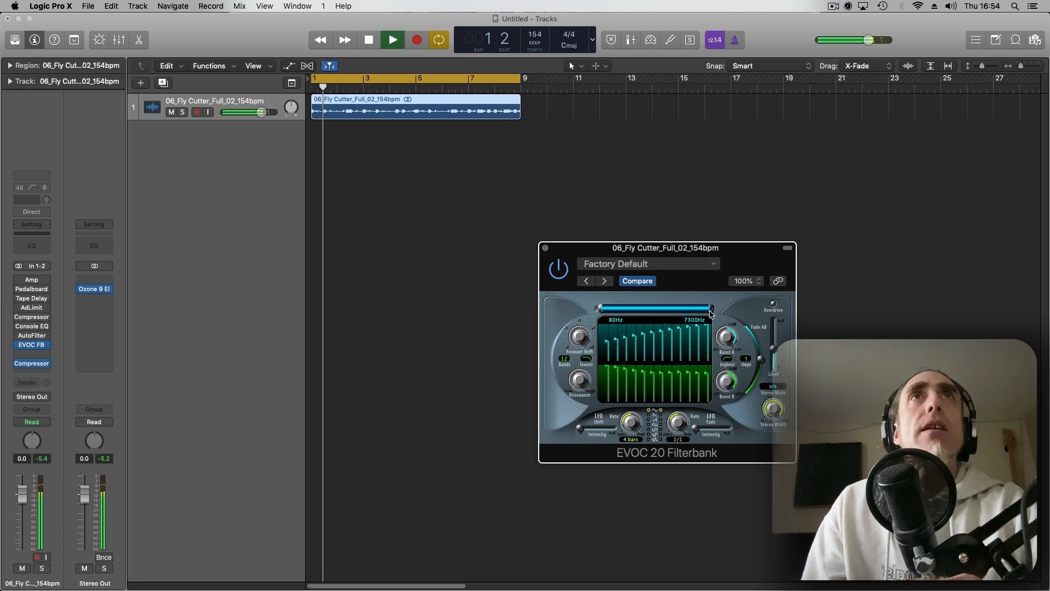
drag(716, 309, 664, 312)
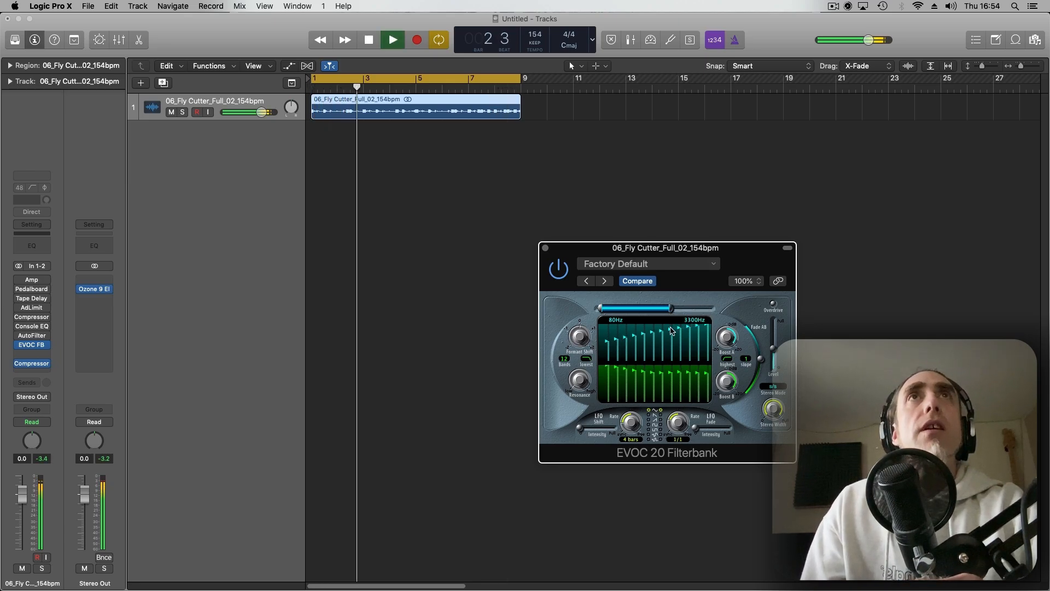
mouse_move(600, 309)
mouse_down()
mouse_move(641, 312)
mouse_move(610, 321)
mouse_up()
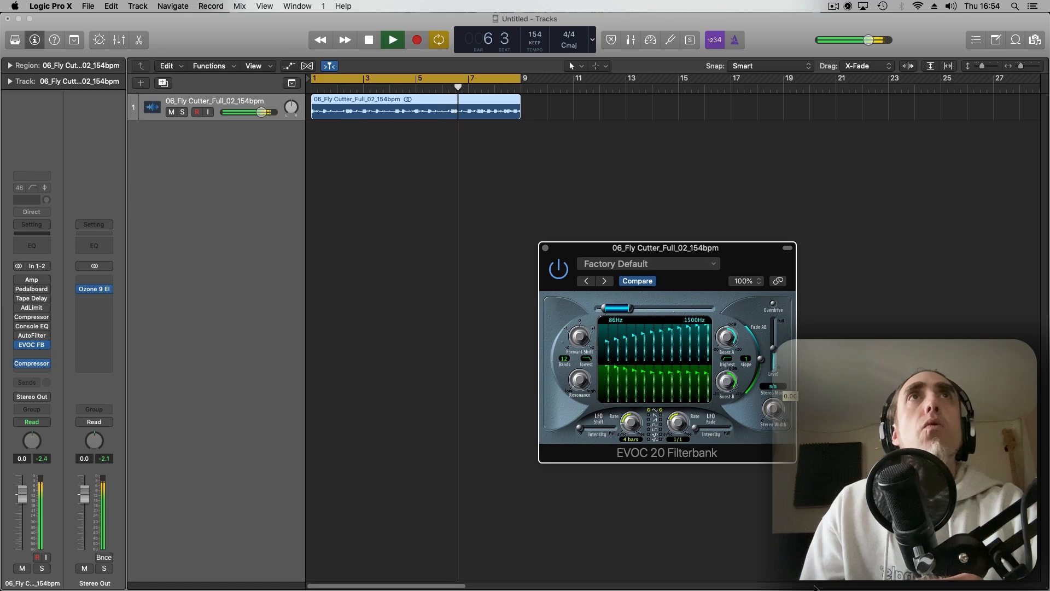
drag(620, 309, 683, 321)
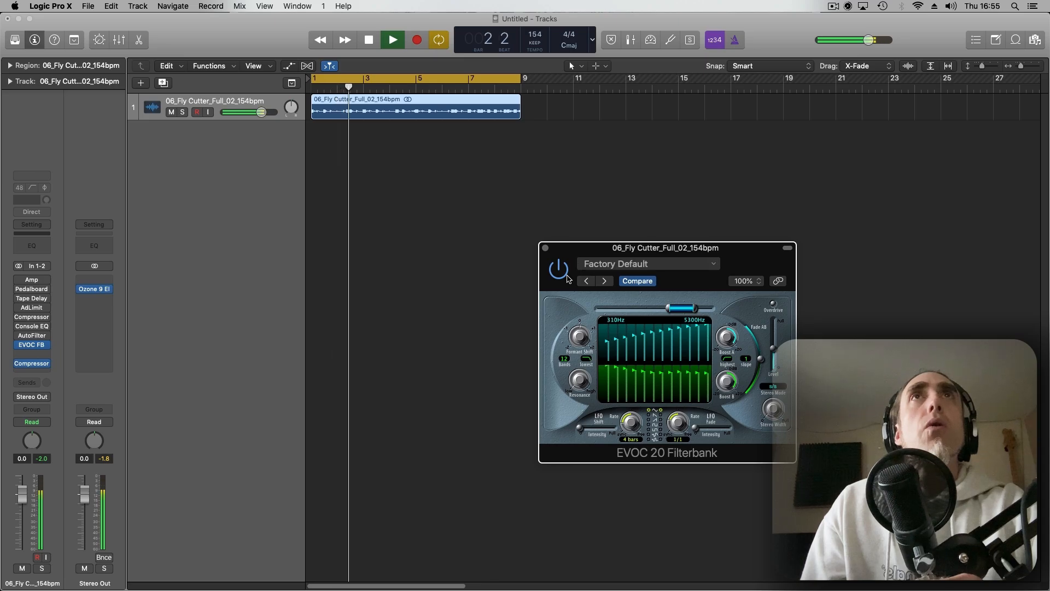
- Raise the Filterbank's Level slightly, turn on Overdrive and set Boost B to 14 dB
drag(775, 346, 777, 339)
click(773, 305)
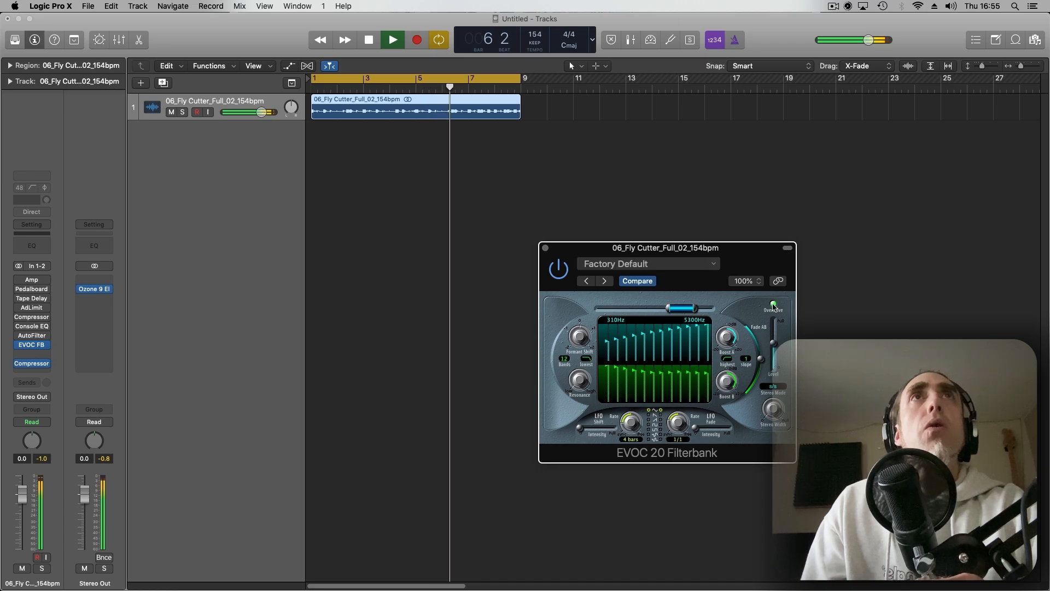
drag(732, 378, 738, 394)
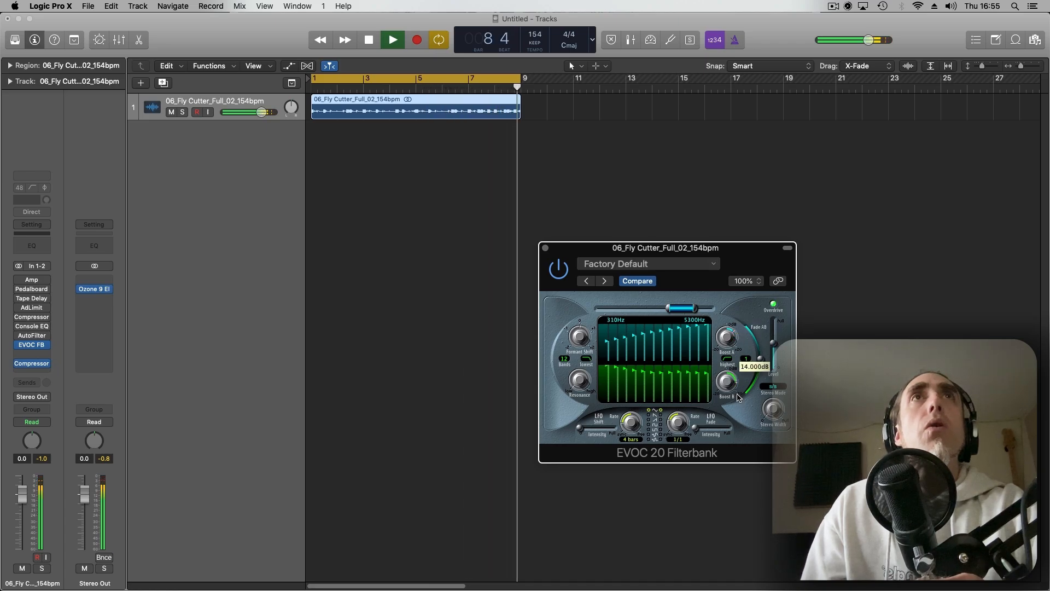
- Bypass and re-enable the Filterbank to compare the overdriven sound, and stop playback
click(559, 269)
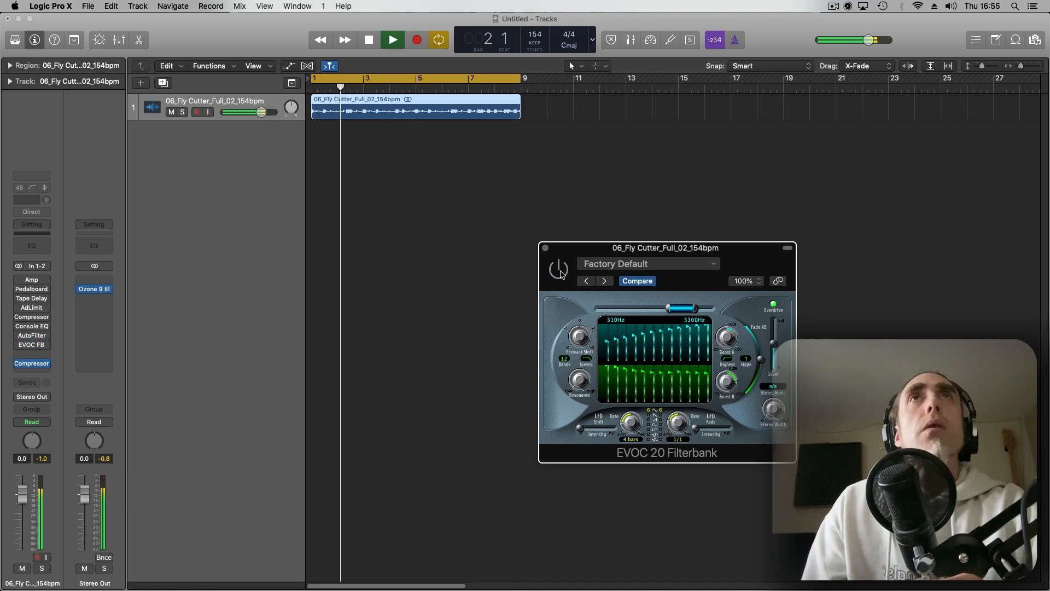
click(559, 269)
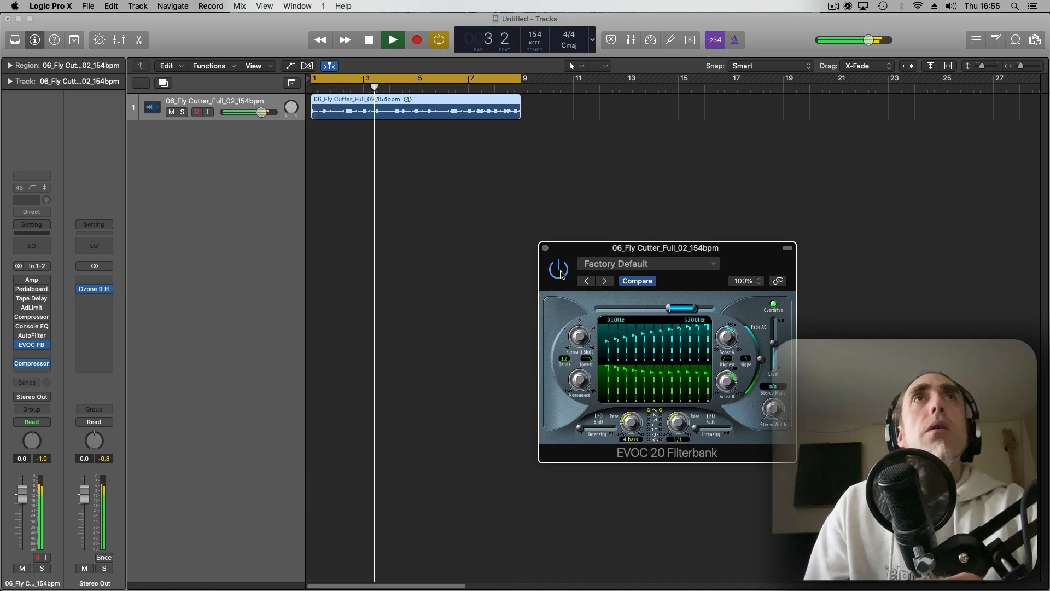
key(space)
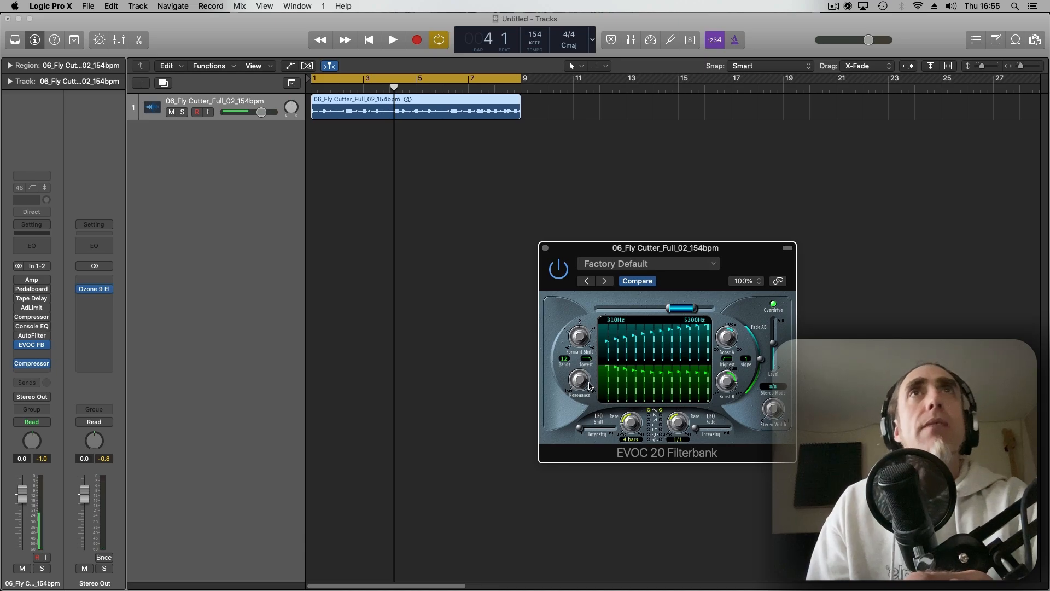
- Resume playback, raise the Filterbank's Resonance and sweep its Formant Shift up and down
key(space)
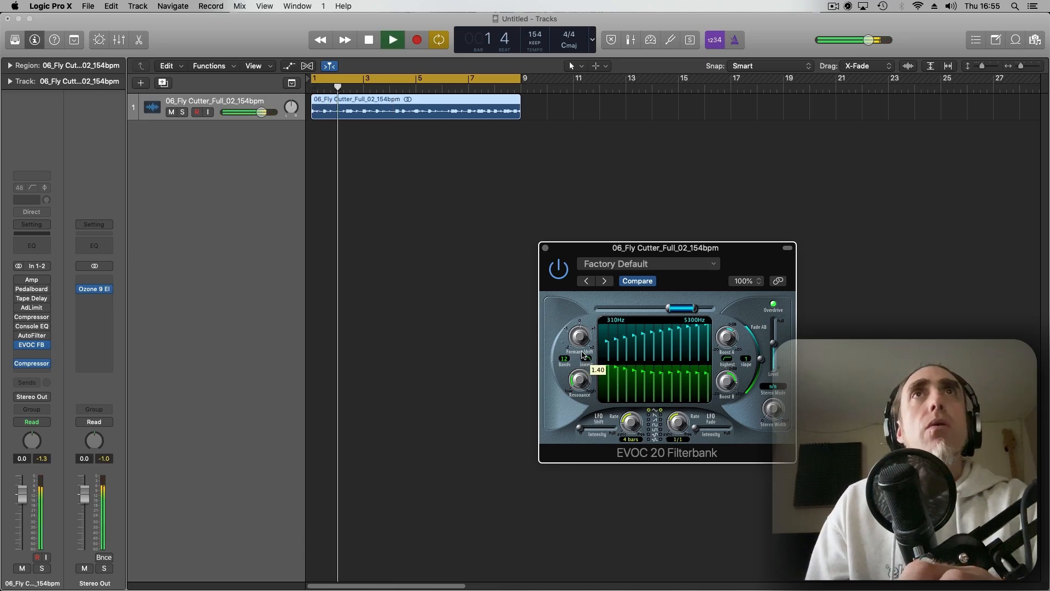
mouse_move(583, 356)
mouse_down()
mouse_move(586, 338)
mouse_move(575, 368)
mouse_up()
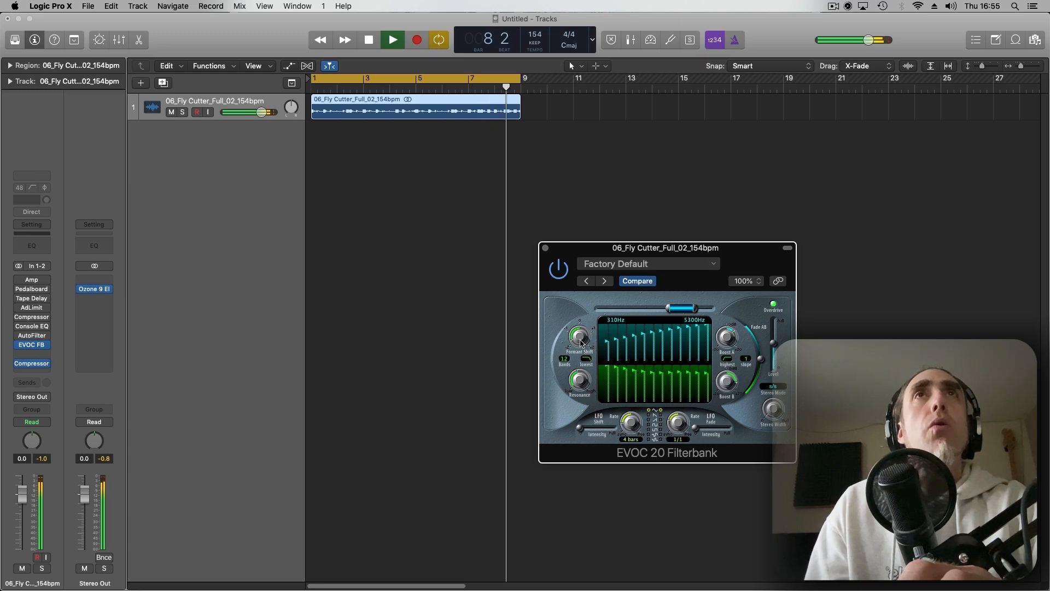
drag(580, 343, 578, 260)
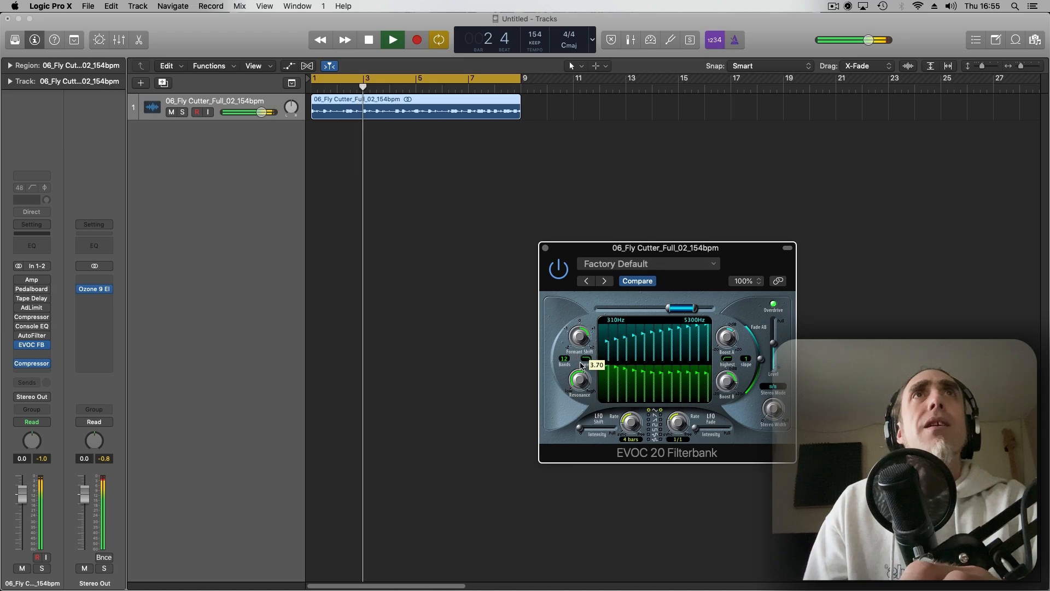
click(761, 359)
drag(581, 337, 595, 402)
- Set the Slope to 2, raise the LFO Shift and LFO Fade intensities and set both LFO rates to 1/4
click(746, 358)
click(751, 370)
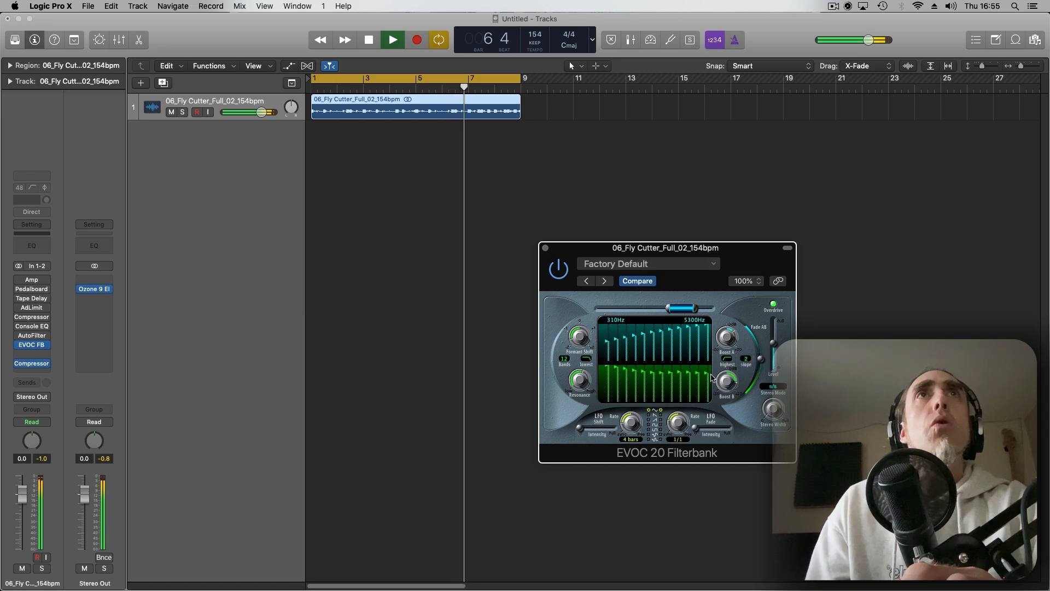
drag(581, 427, 630, 417)
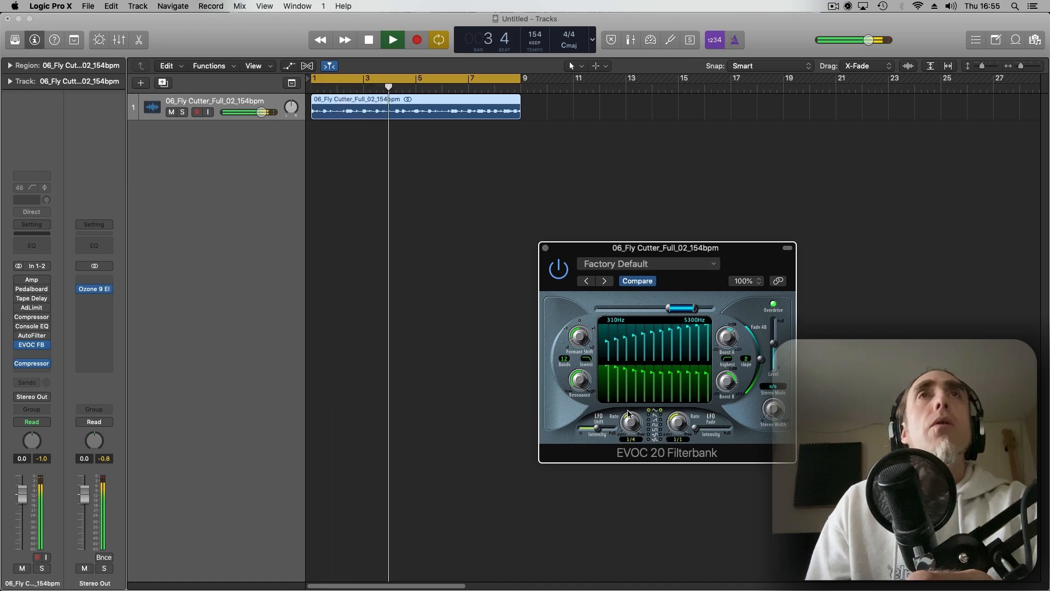
mouse_move(694, 428)
mouse_down()
mouse_move(713, 428)
mouse_move(681, 421)
mouse_up()
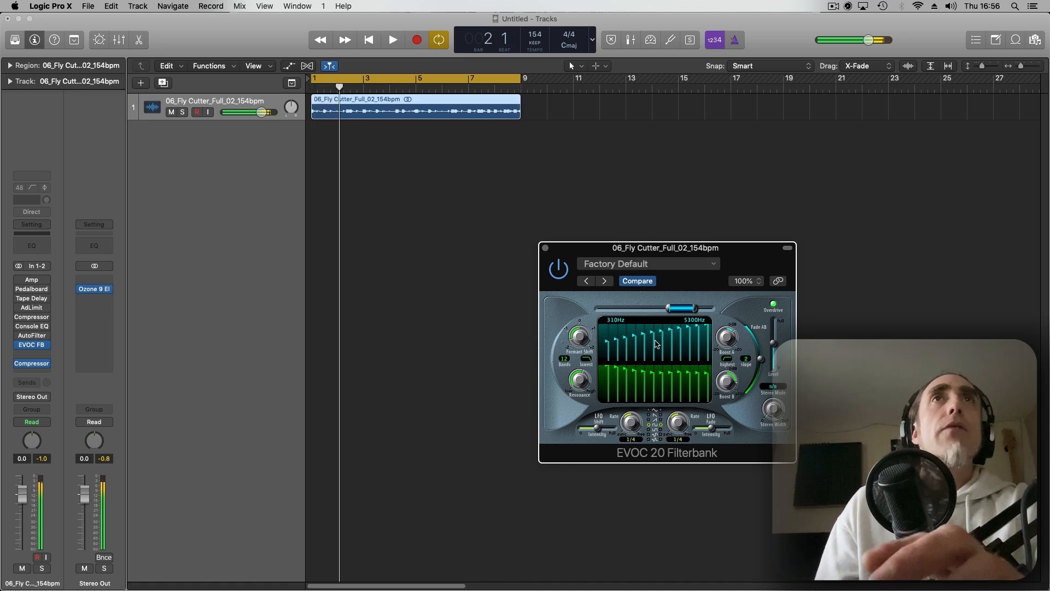
- During playback, shift the Filterbank's frequency range to 160–2700 Hz, and bypass and close the plug-in
key(space)
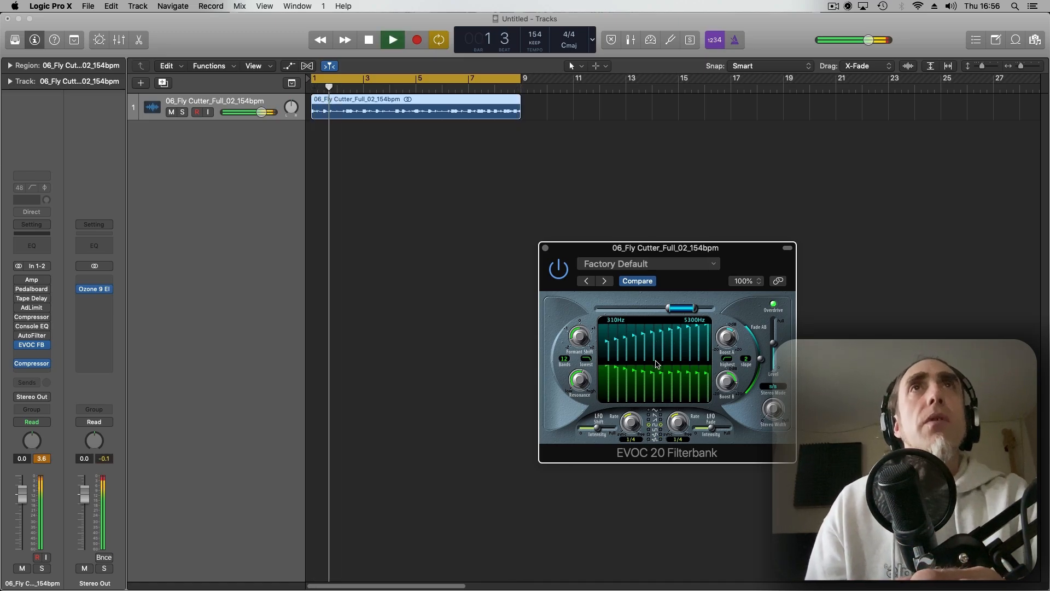
mouse_move(578, 339)
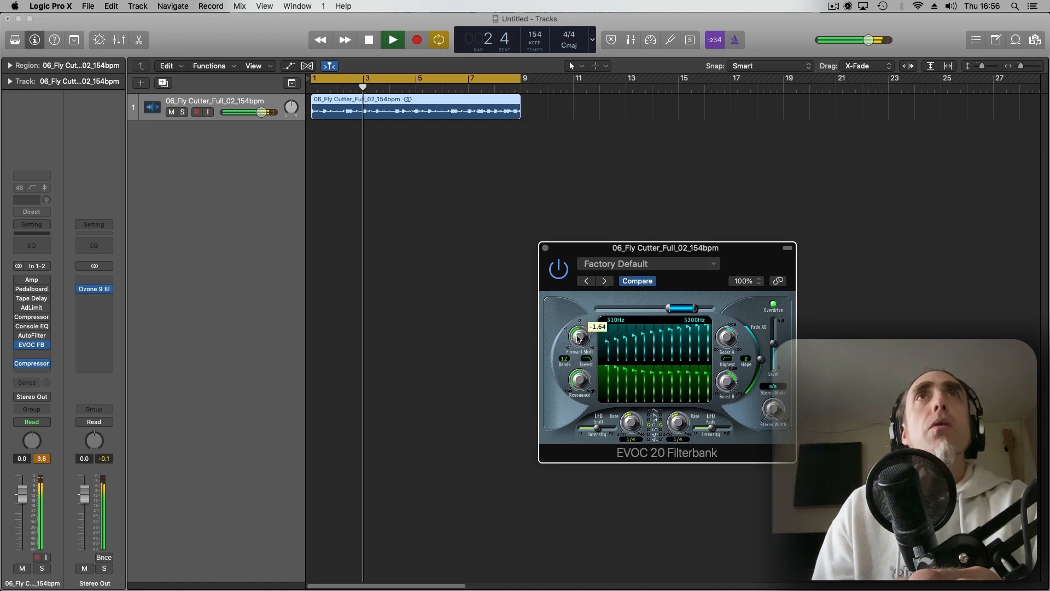
drag(684, 308, 654, 324)
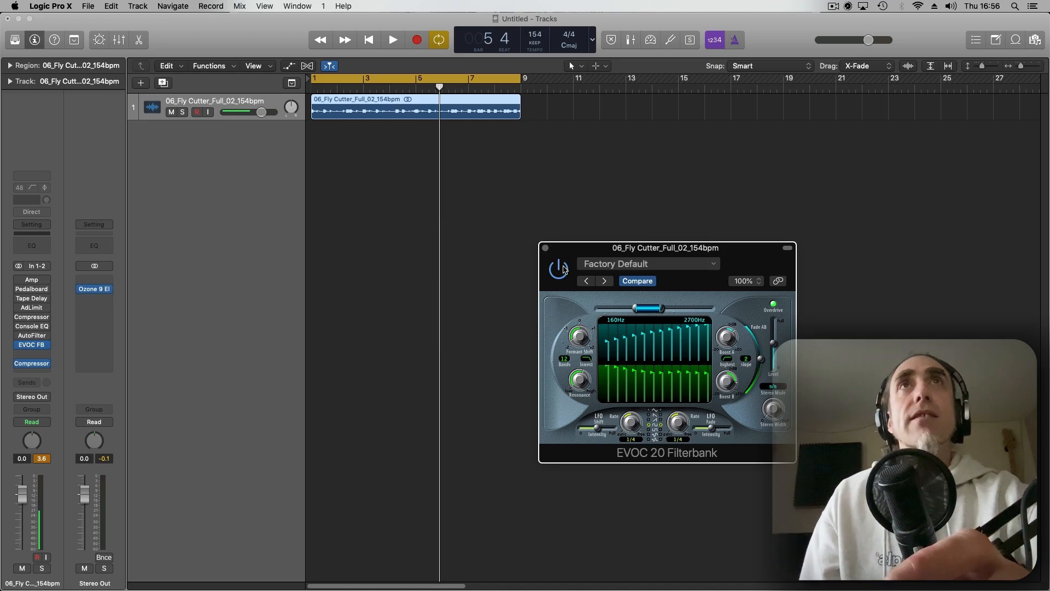
click(545, 247)
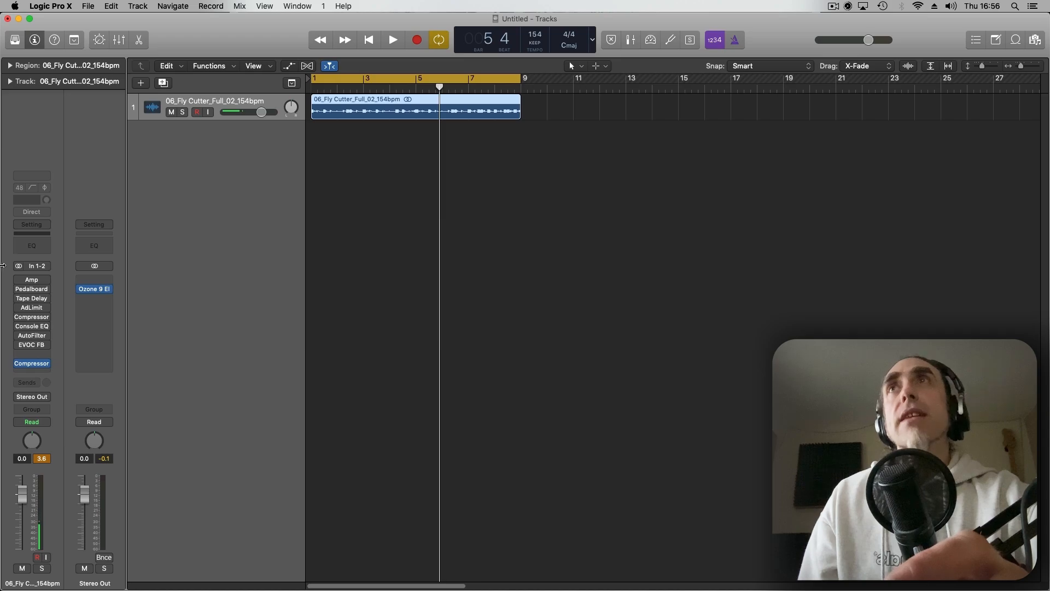
- Insert a stereo Fuzz-Wah in the slot below the EVOC 20 Filterbank and move its window over the empty arrange area
click(40, 358)
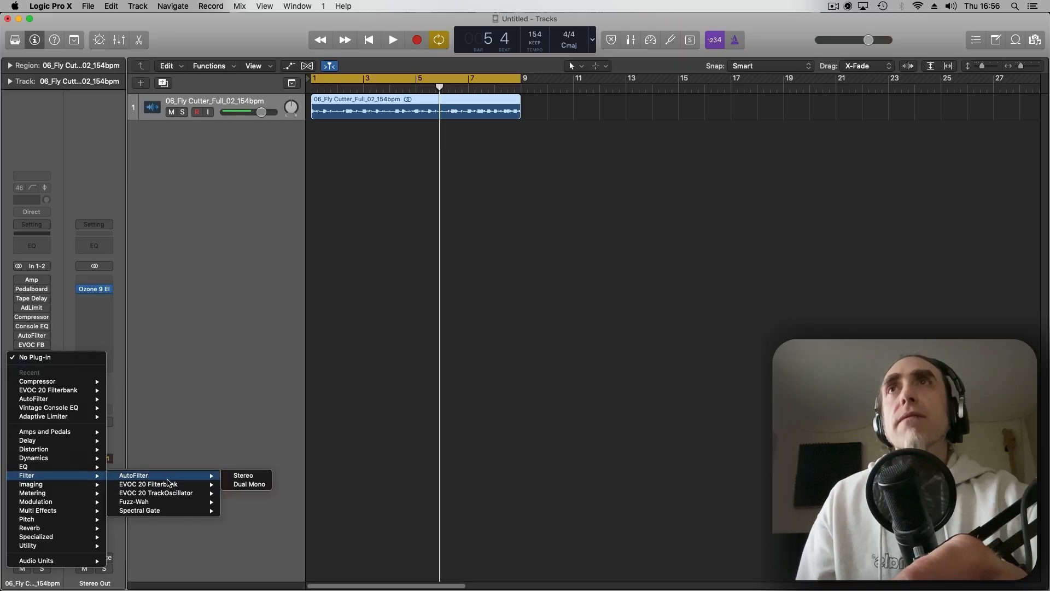
click(265, 499)
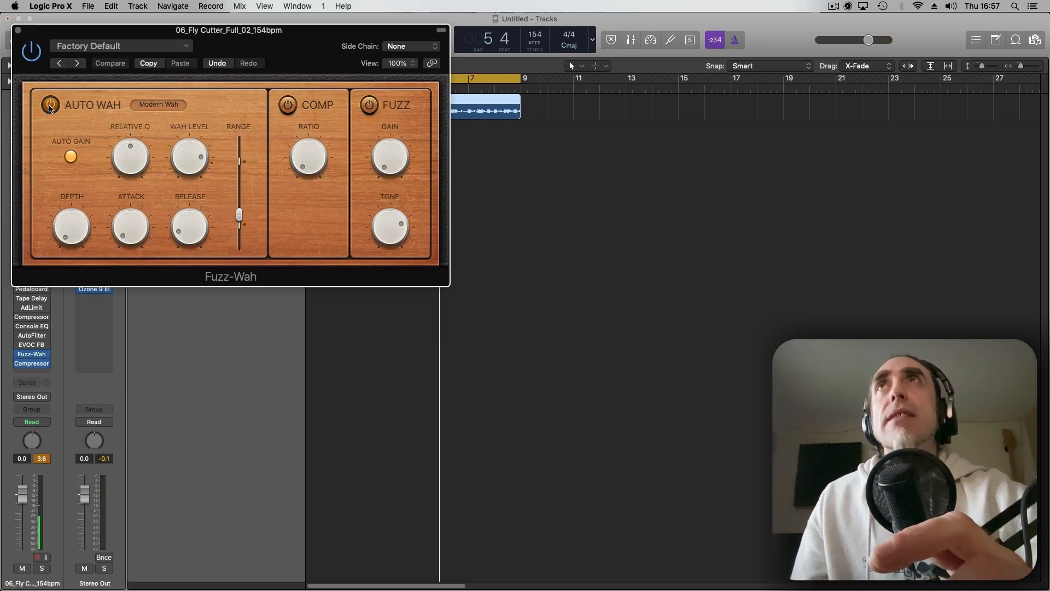
drag(292, 44, 698, 169)
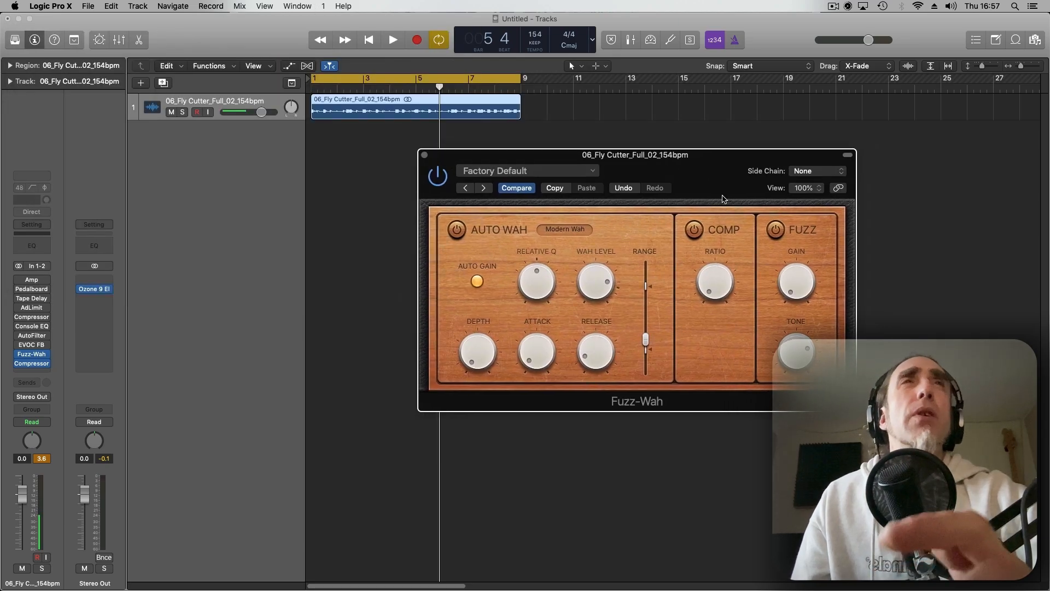
- Switch on the Fuzz section of the Fuzz-Wah and raise its Gain during playback
click(776, 235)
key(space)
drag(782, 275, 776, 234)
key(space)
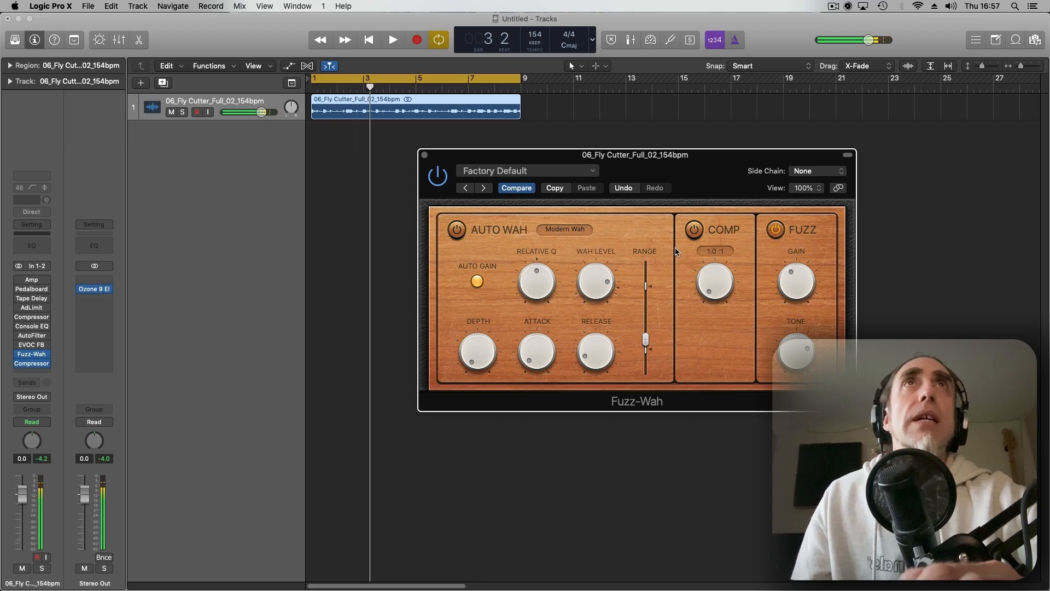
- Turn on the Fuzz-Wah's Comp section and raise its Ratio to about 5.8:1, playing the loop to listen
key(space)
drag(720, 291, 700, 248)
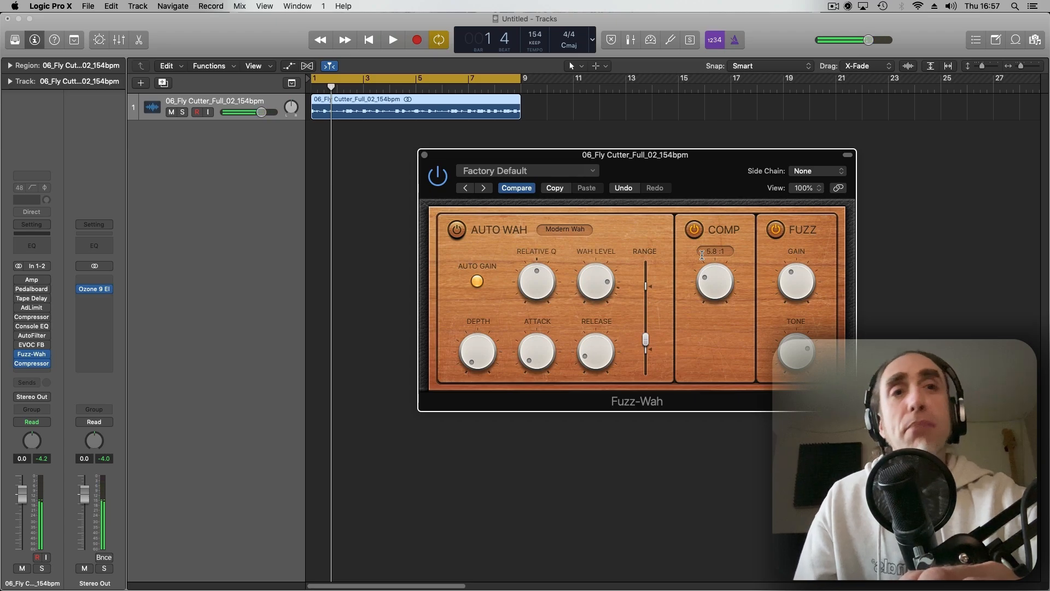
key(space)
drag(701, 255, 711, 233)
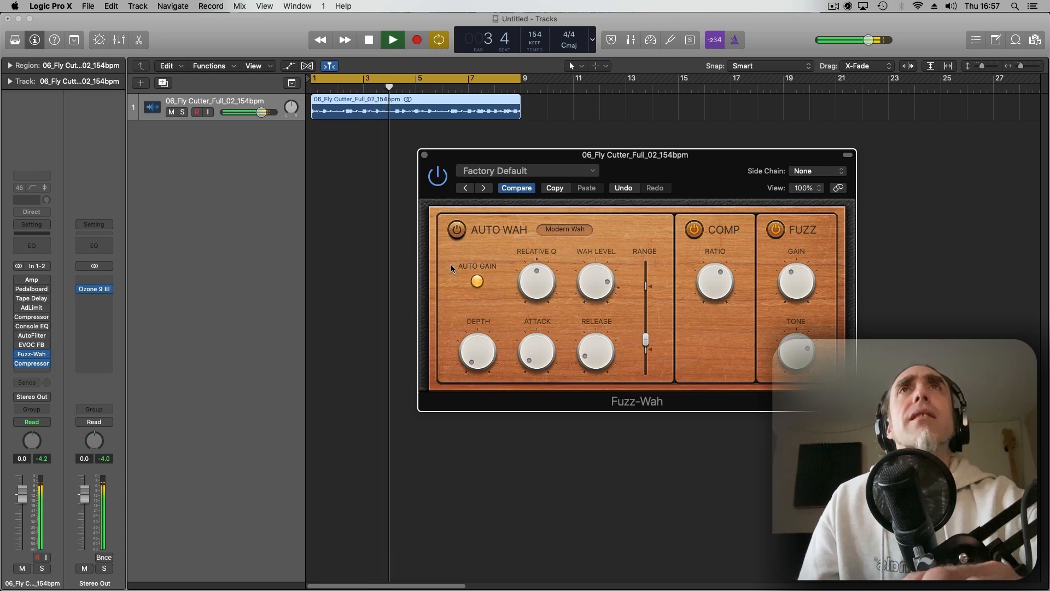
key(space)
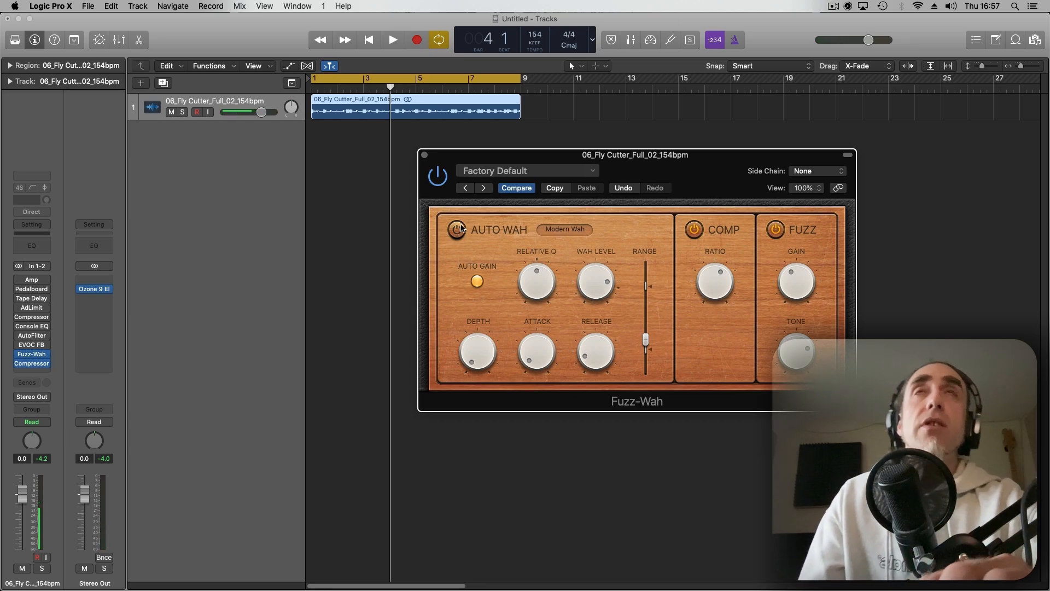
- Turn on Auto Wah, adjust its Depth, Relative Q, Wah Level and Range during playback, and bypass and close the Fuzz-Wah
key(space)
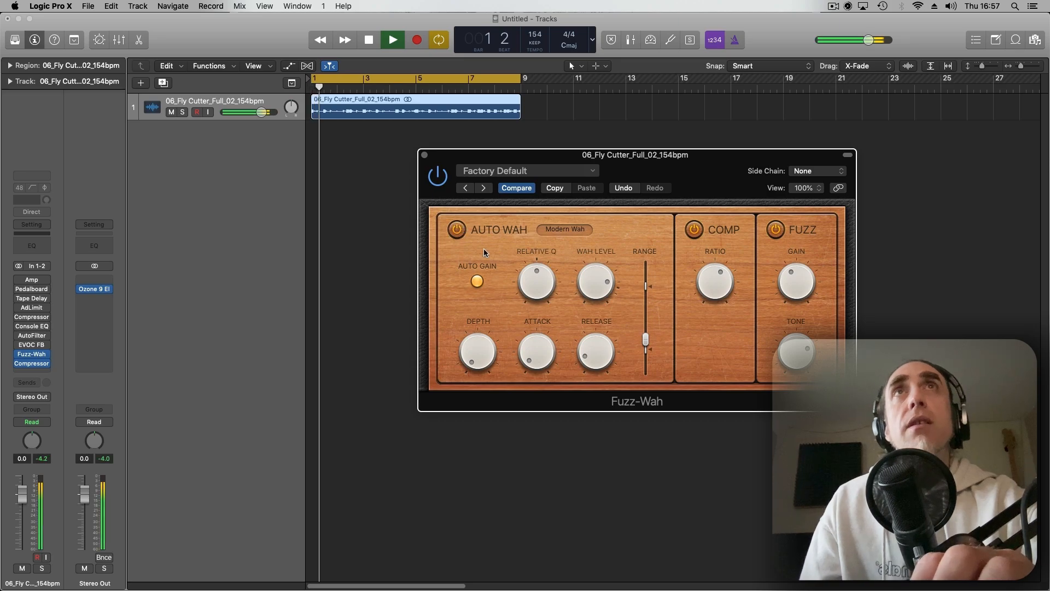
drag(480, 346, 496, 314)
drag(533, 279, 560, 189)
drag(606, 282, 618, 227)
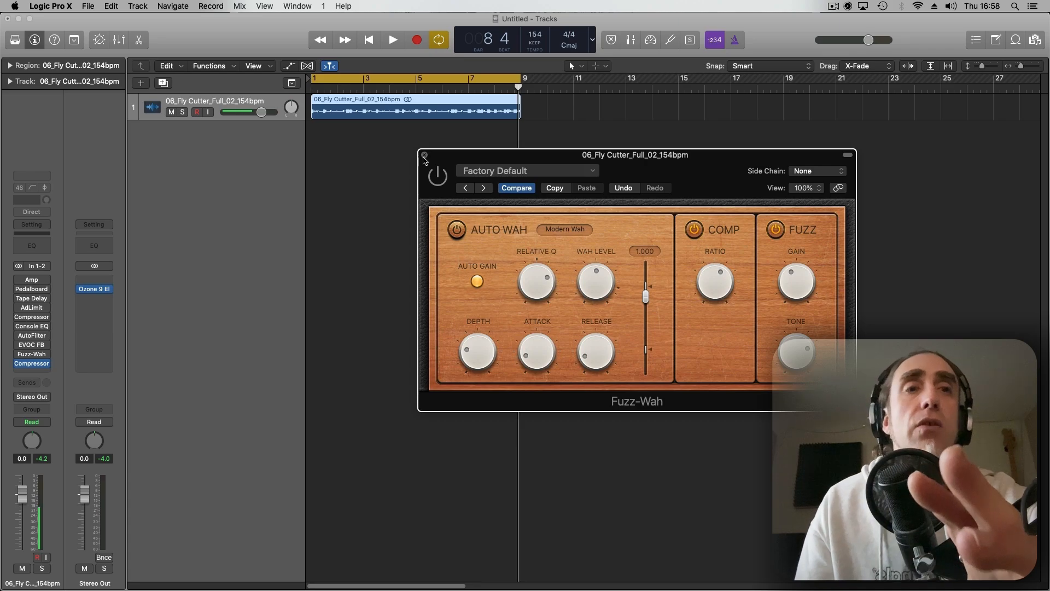
click(424, 156)
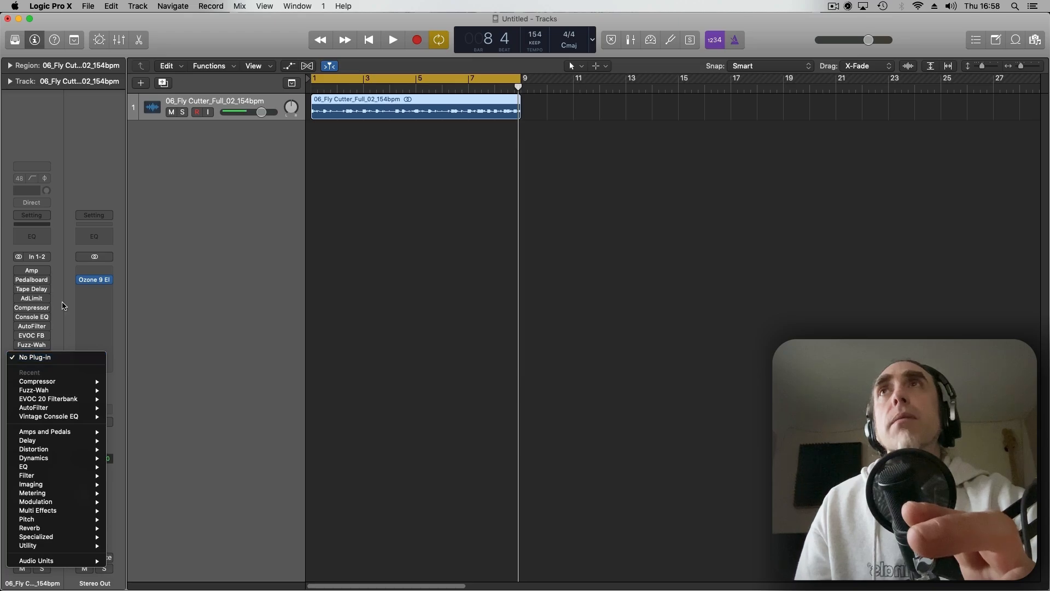
- Insert a Spectral Gate in the empty slot between the Fuzz-Wah and the Compressor
click(64, 306)
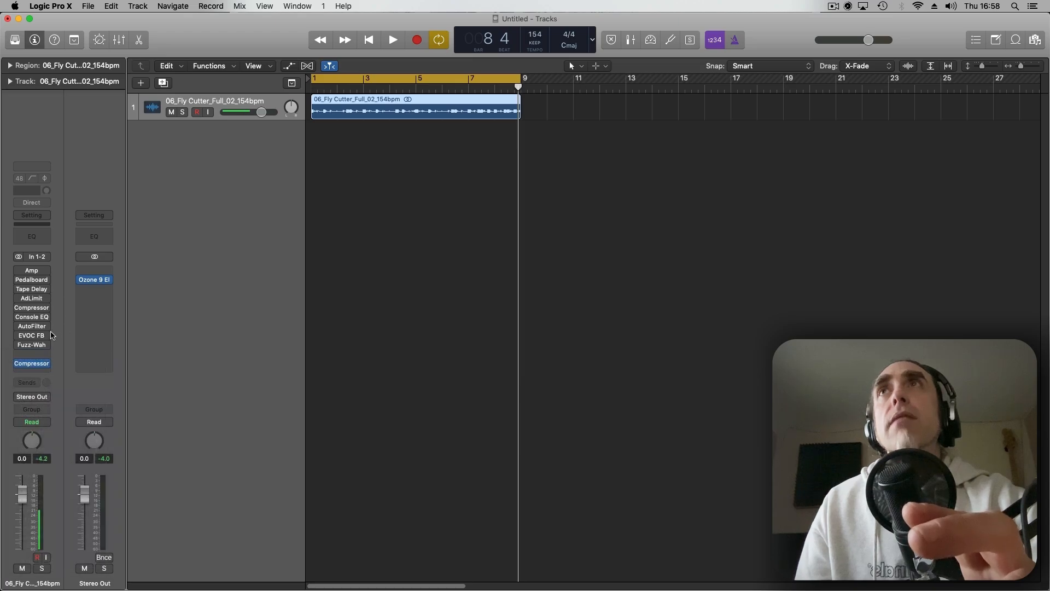
click(46, 358)
mouse_move(54, 475)
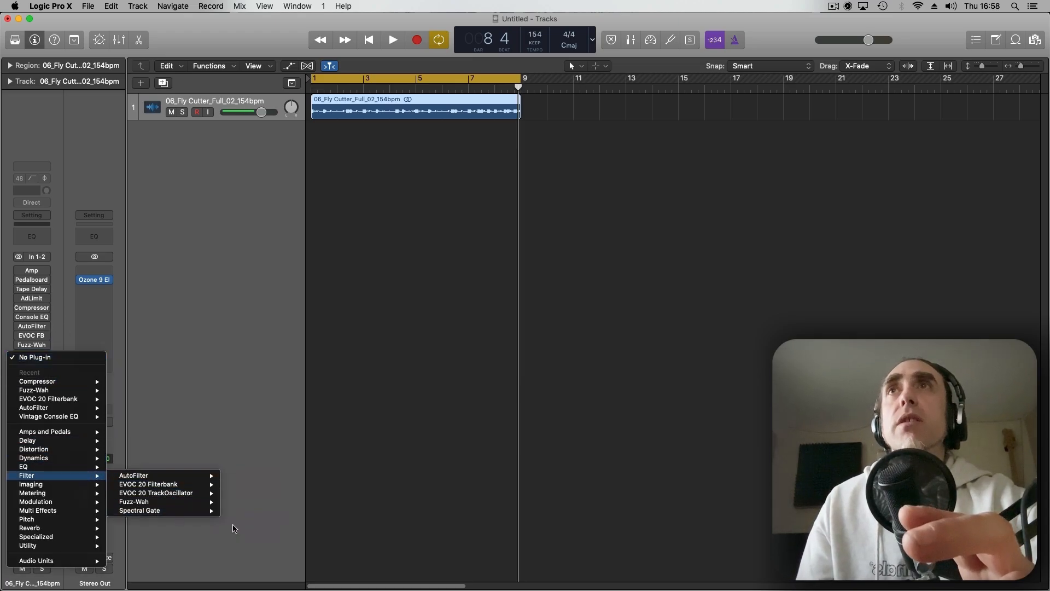
click(242, 511)
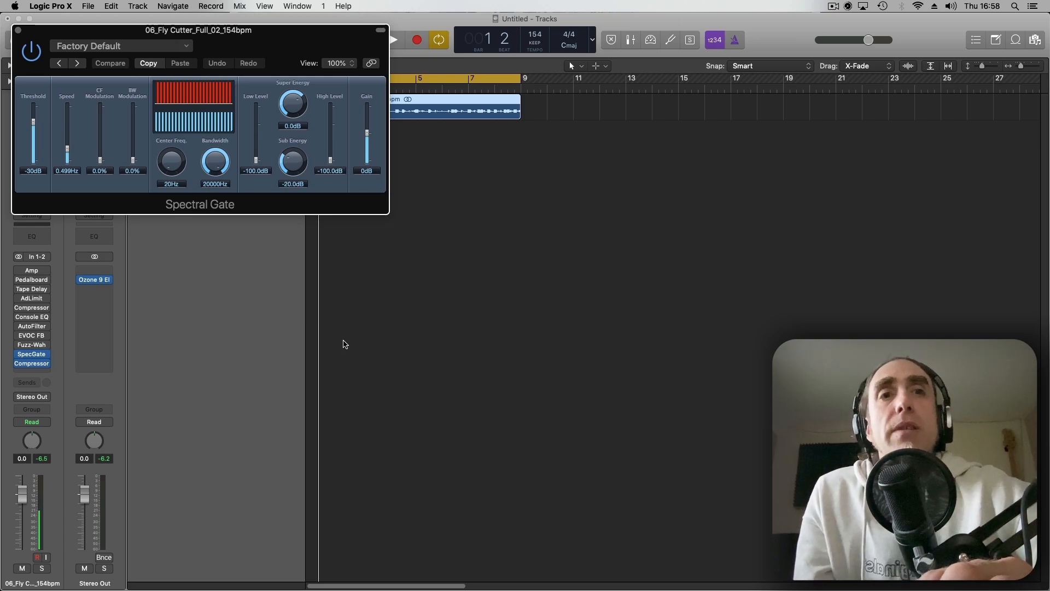
- Play the loop and set the Spectral Gate's Low Level to +2.5 dB, High Level to -3 dB, Super Energy to +2 dB and Sub Energy to +7 dB
key(space)
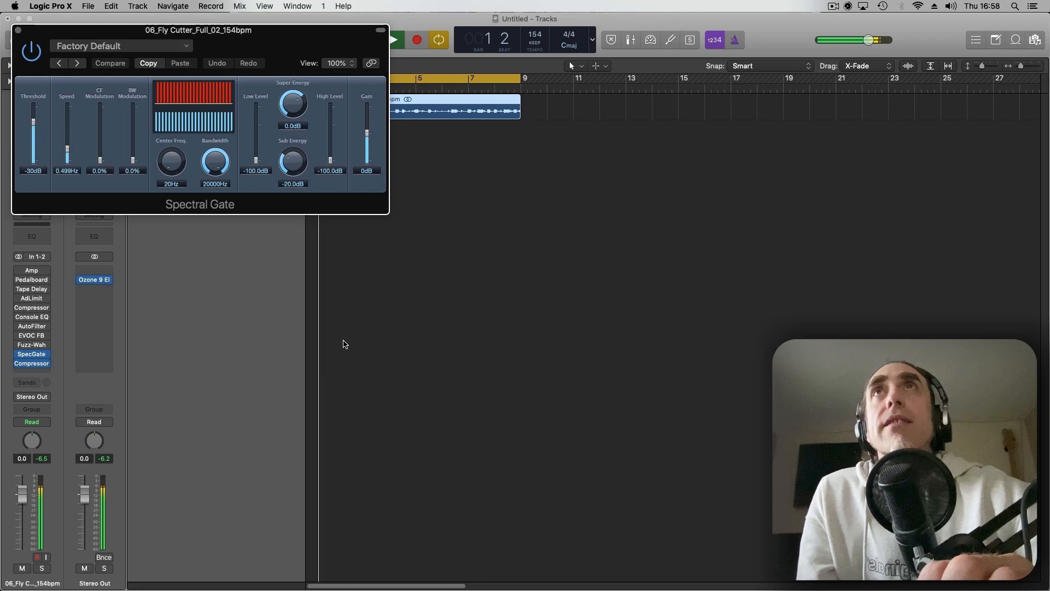
drag(292, 162, 287, 100)
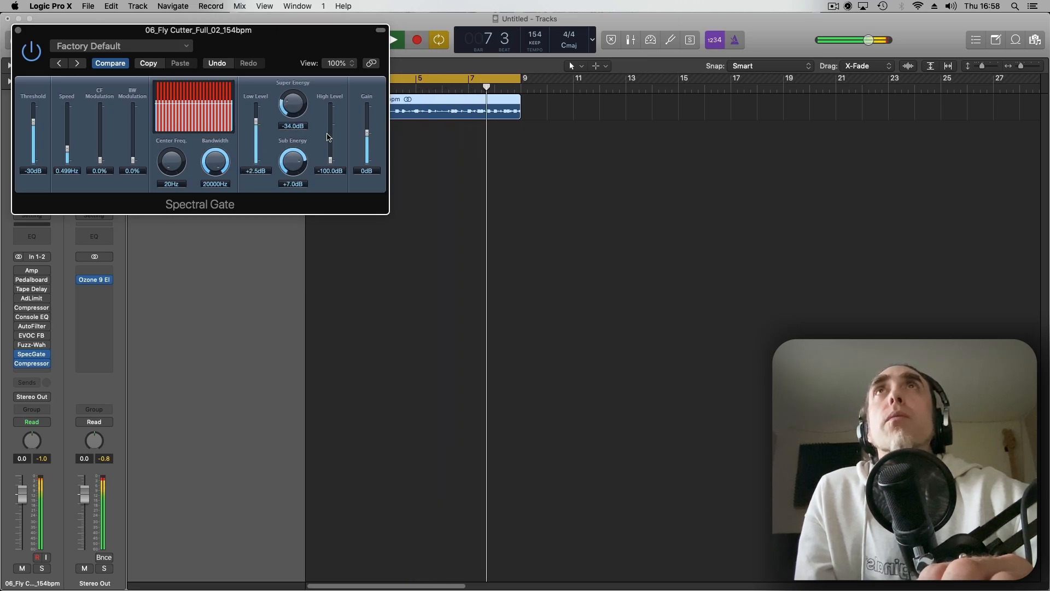
drag(330, 136, 330, 112)
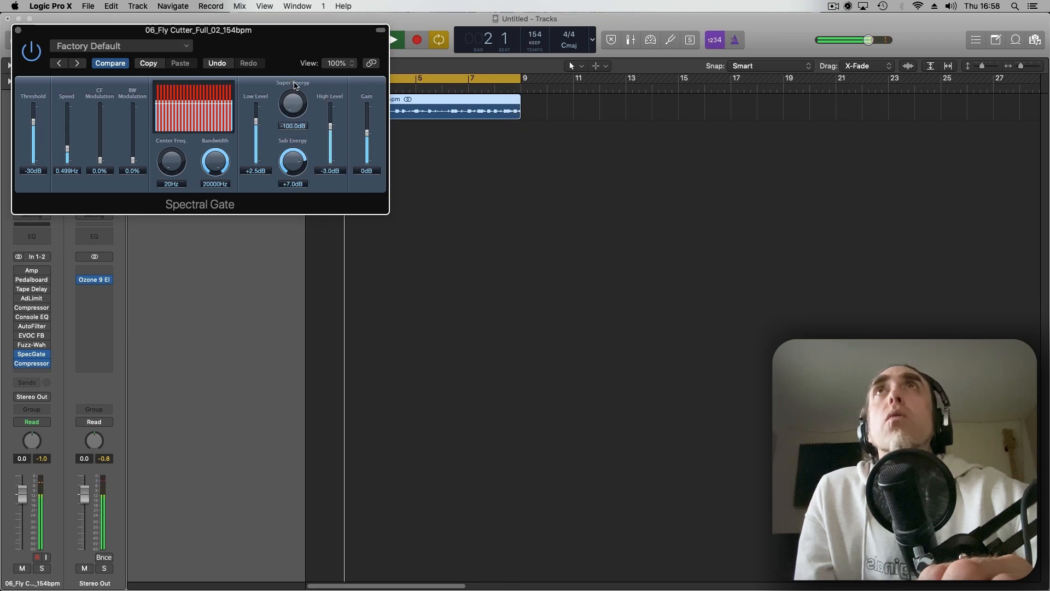
drag(305, 112, 298, 104)
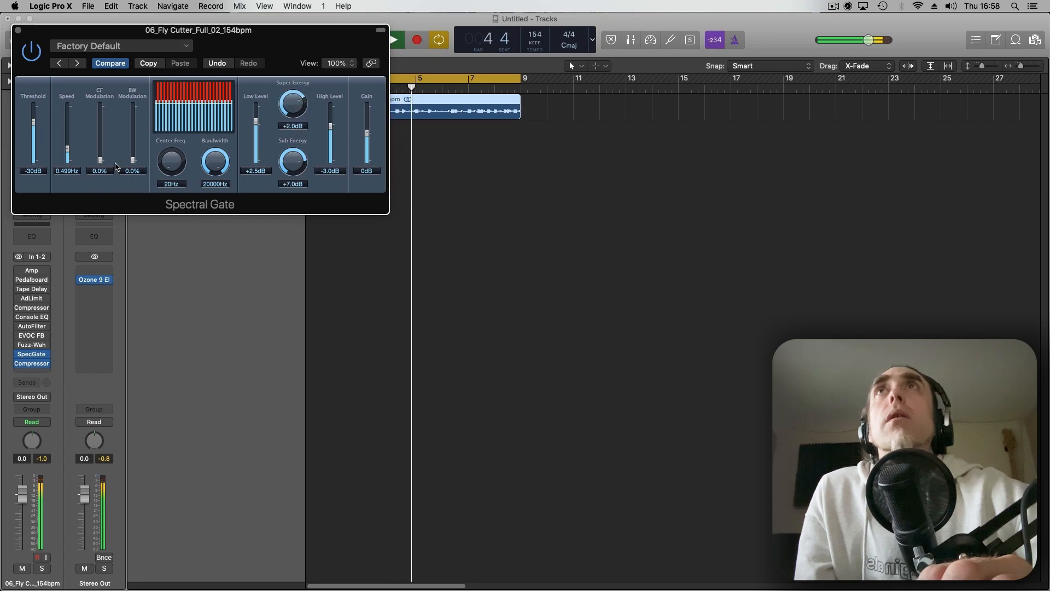
- Try narrowing the Spectral Gate's band to a 320 Hz center frequency and 4400 Hz bandwidth
drag(171, 163, 171, 133)
drag(216, 162, 228, 183)
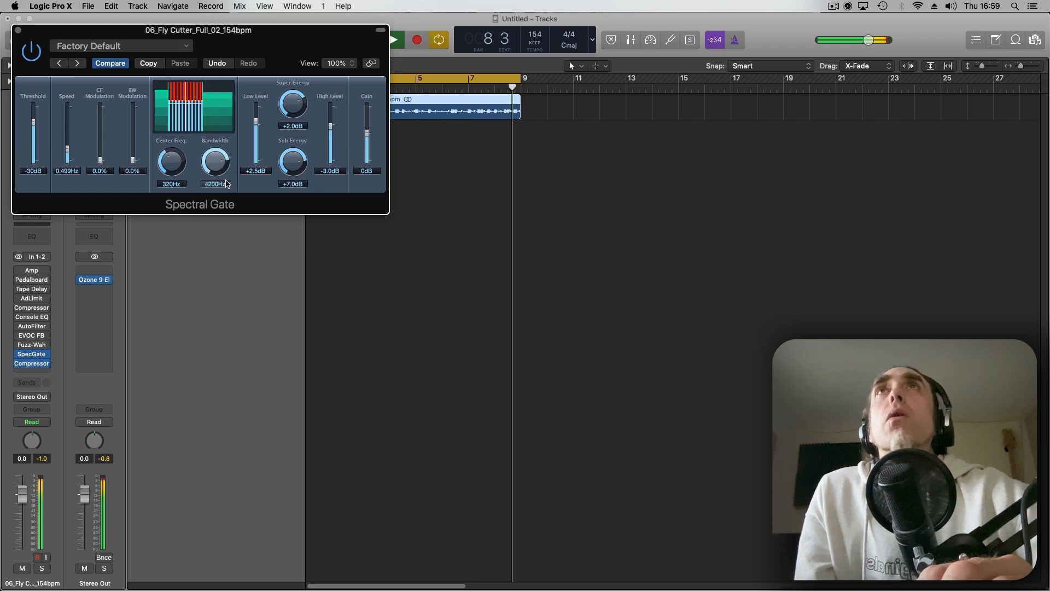
click(27, 54)
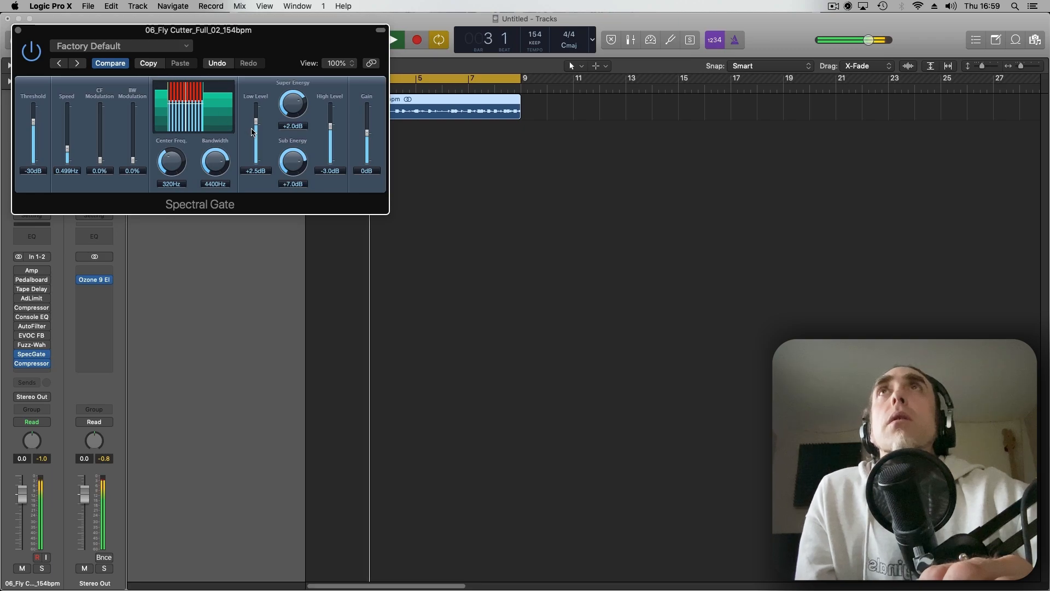
- Set the Spectral Gate to 68 Hz center, 20000 Hz bandwidth, Low Level +20 dB, High Level -84 dB, Super Energy -15 dB and Sub Energy -17.5 dB
drag(217, 163, 235, 203)
drag(171, 162, 177, 188)
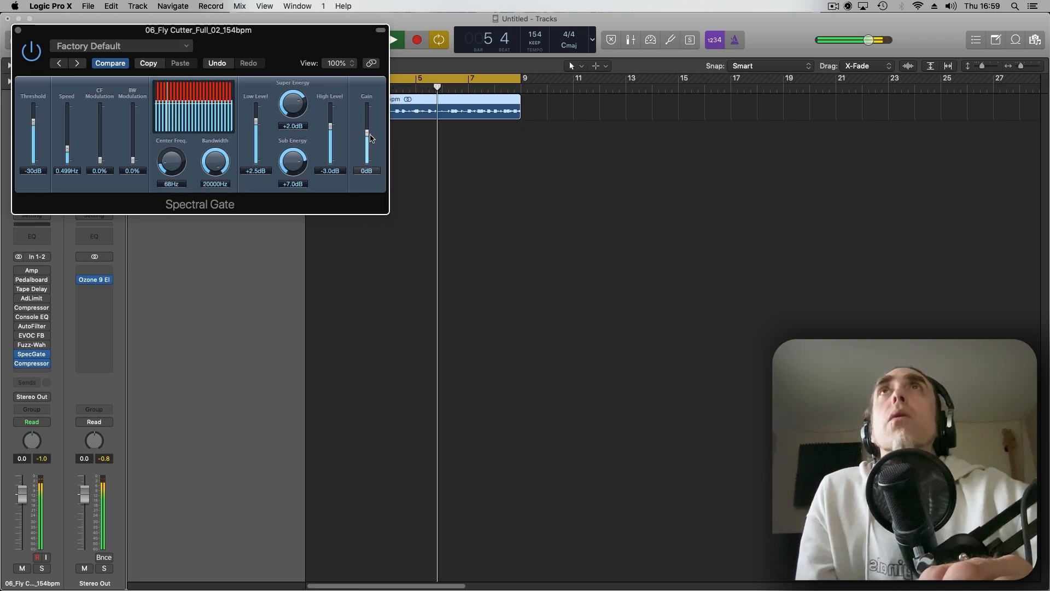
drag(330, 111, 331, 159)
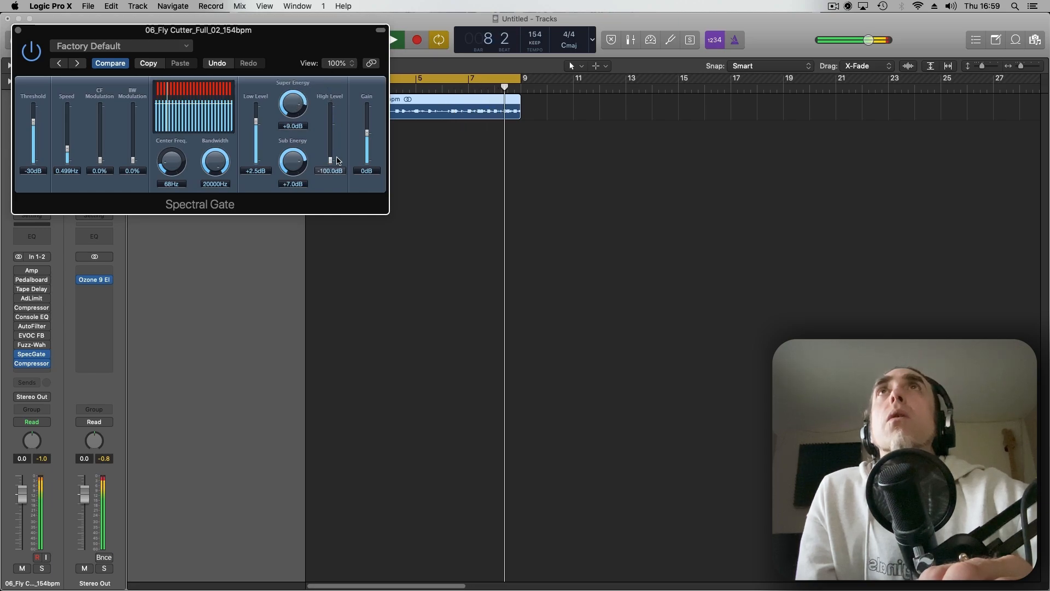
drag(256, 119, 299, 189)
drag(292, 115, 291, 93)
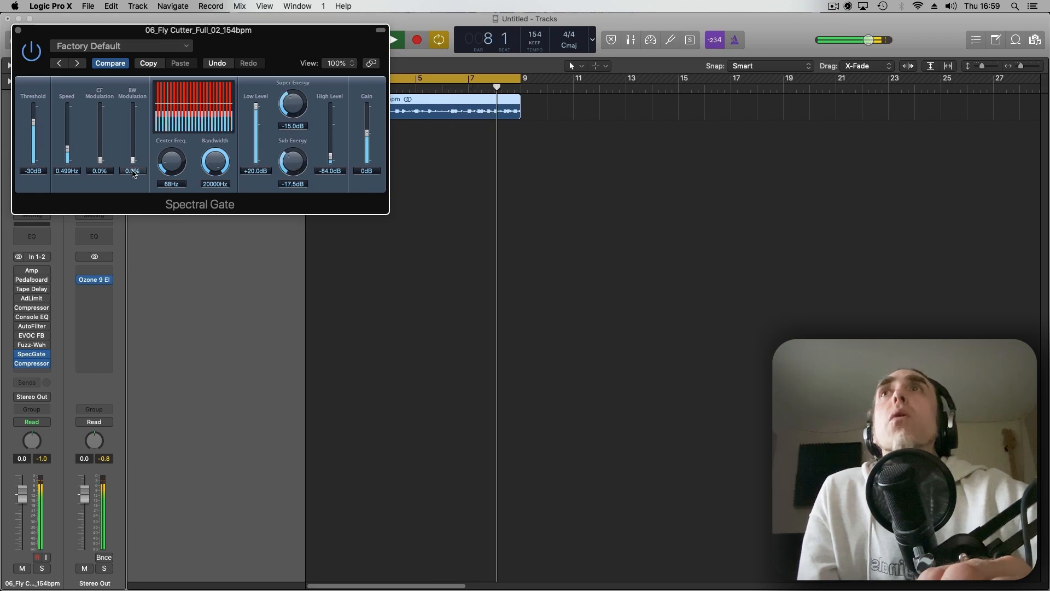
- Open the channel's Compressor, lower its Threshold, and set the Ratio to 2.0:1 and Make Up to 14.5 dB
click(31, 363)
drag(333, 342, 332, 323)
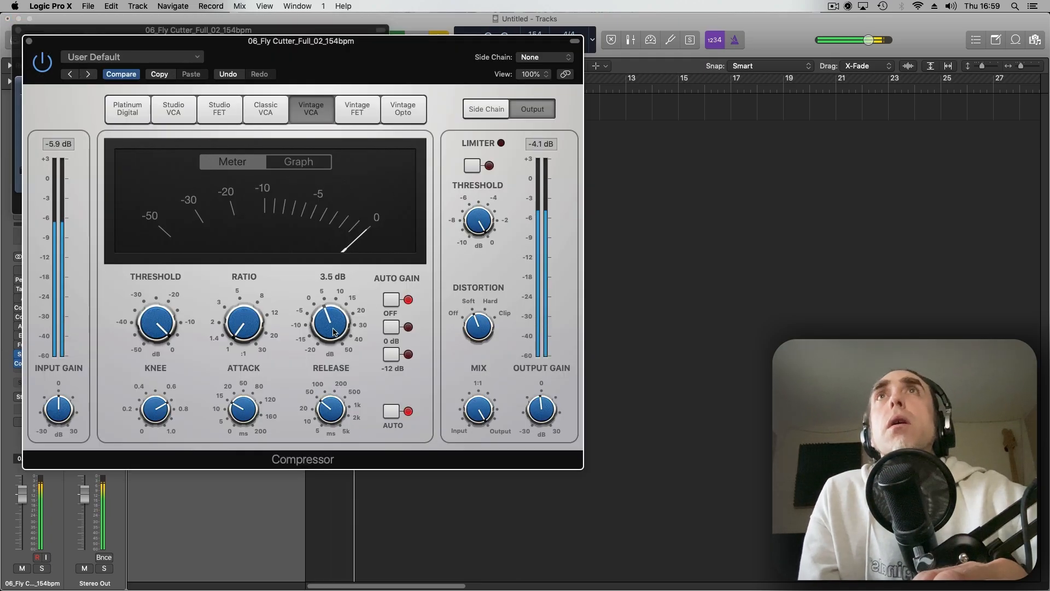
drag(173, 377, 184, 405)
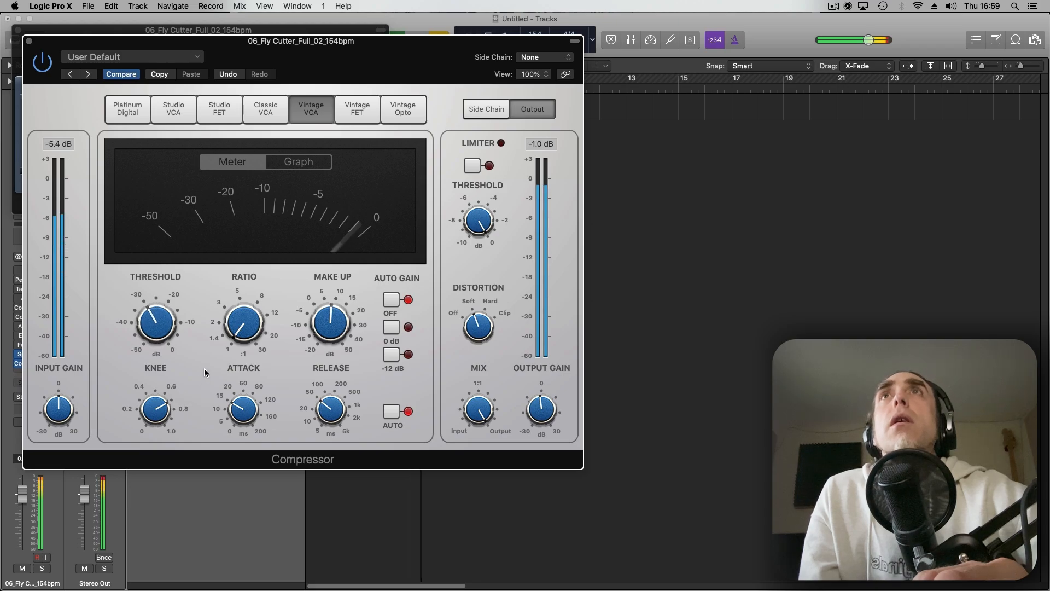
drag(248, 334, 246, 315)
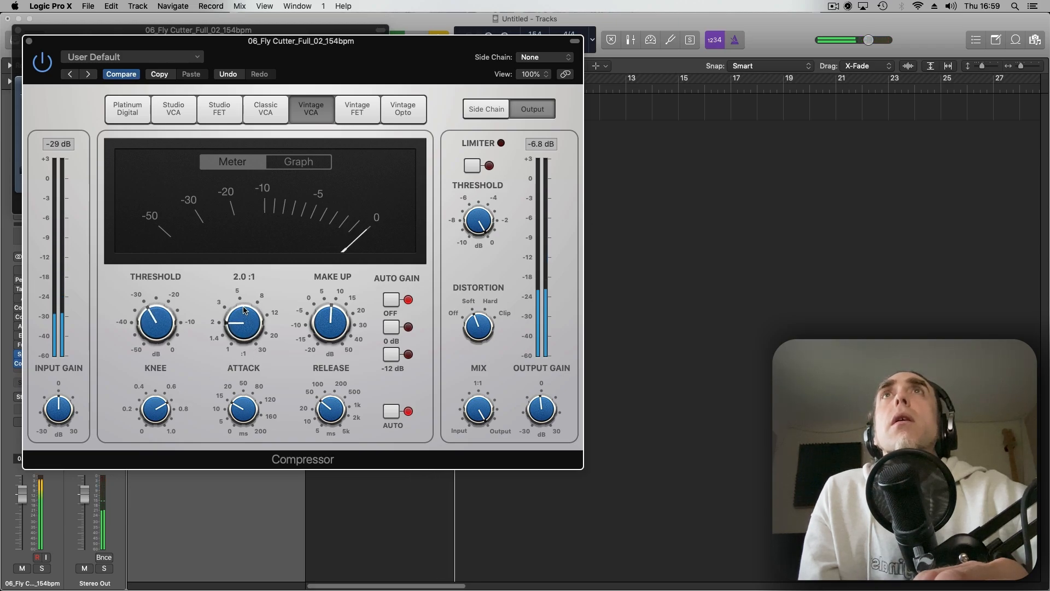
drag(326, 324, 320, 301)
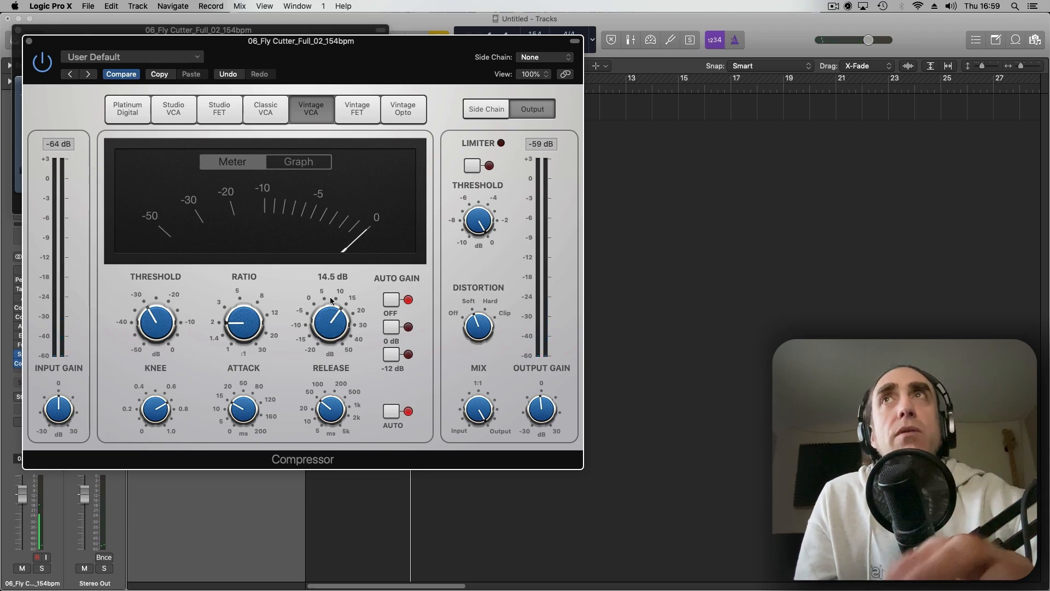
- Move the Compressor clear of the Spectral Gate and set the gate's CF Modulation to 40%, BW Modulation 8.8%, Speed 1.616 Hz and Threshold -63 dB
drag(300, 61, 682, 130)
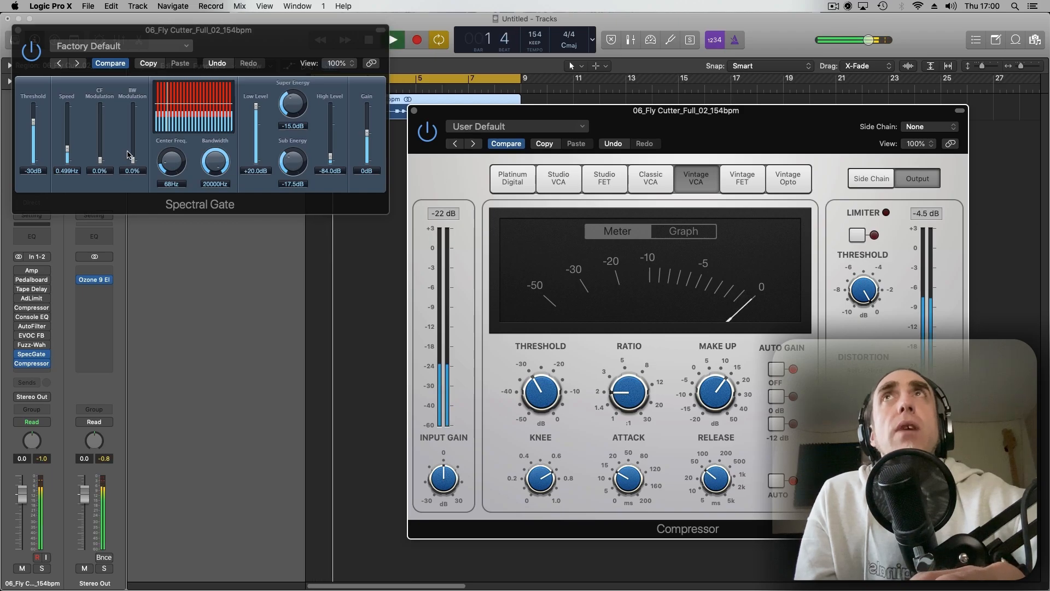
drag(133, 162, 100, 121)
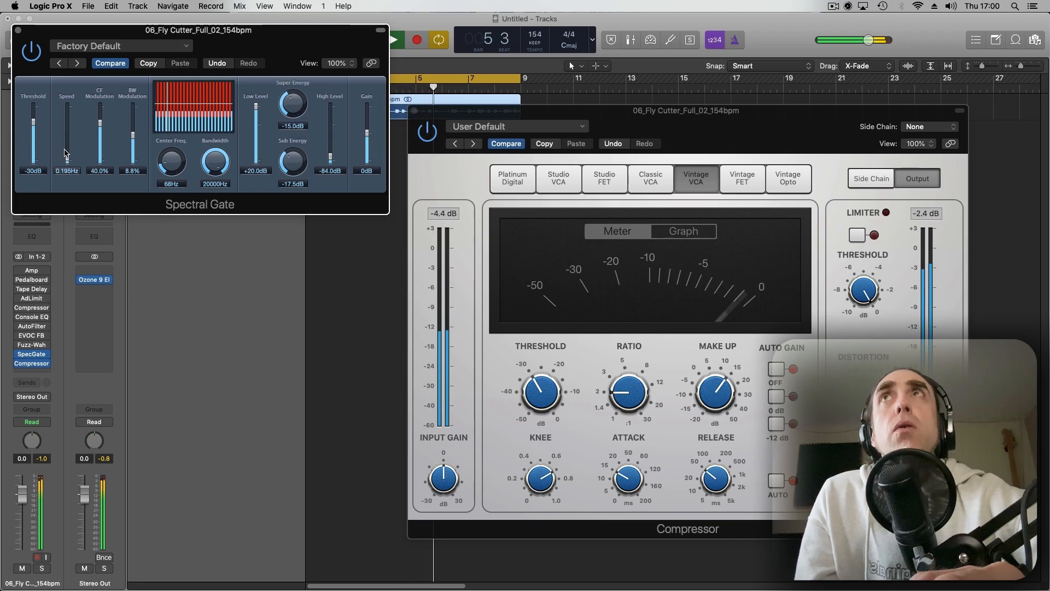
drag(33, 122, 33, 145)
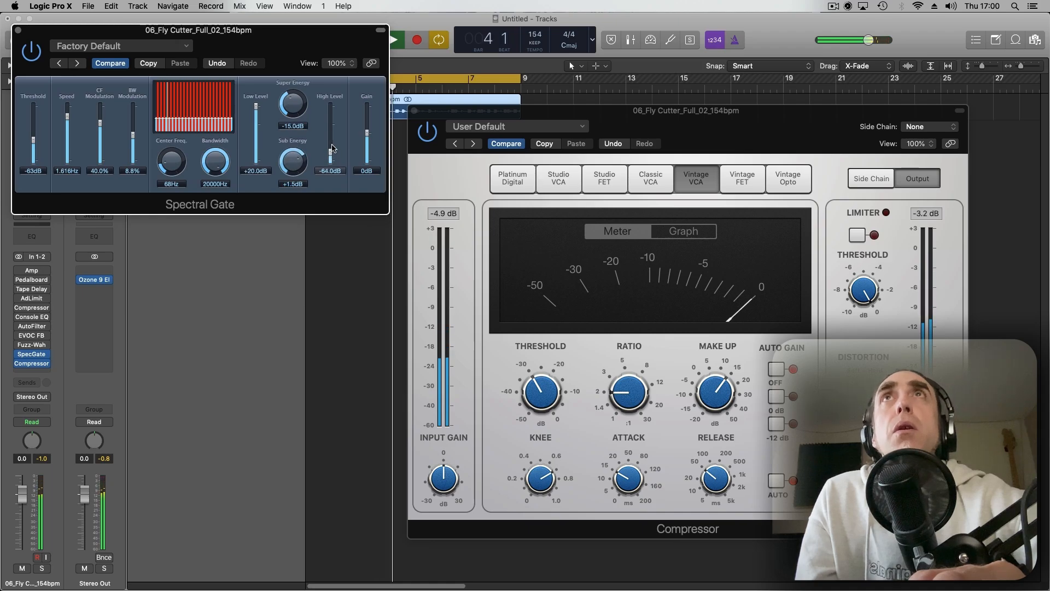
- Lower the Spectral Gate's Super Energy to about -19 dB, and bypass the plug-in
drag(298, 111, 299, 114)
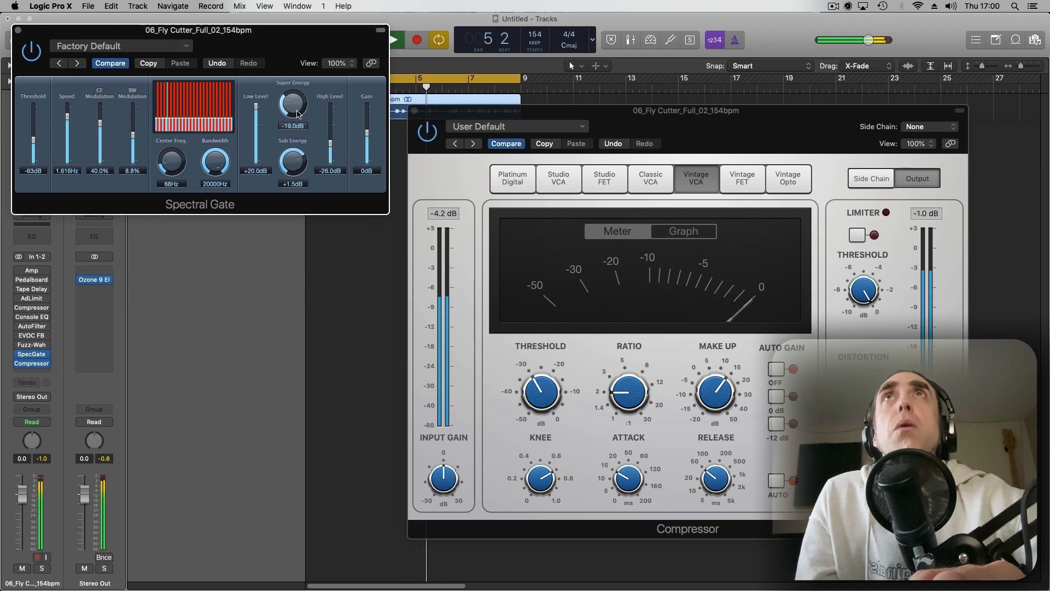
click(33, 51)
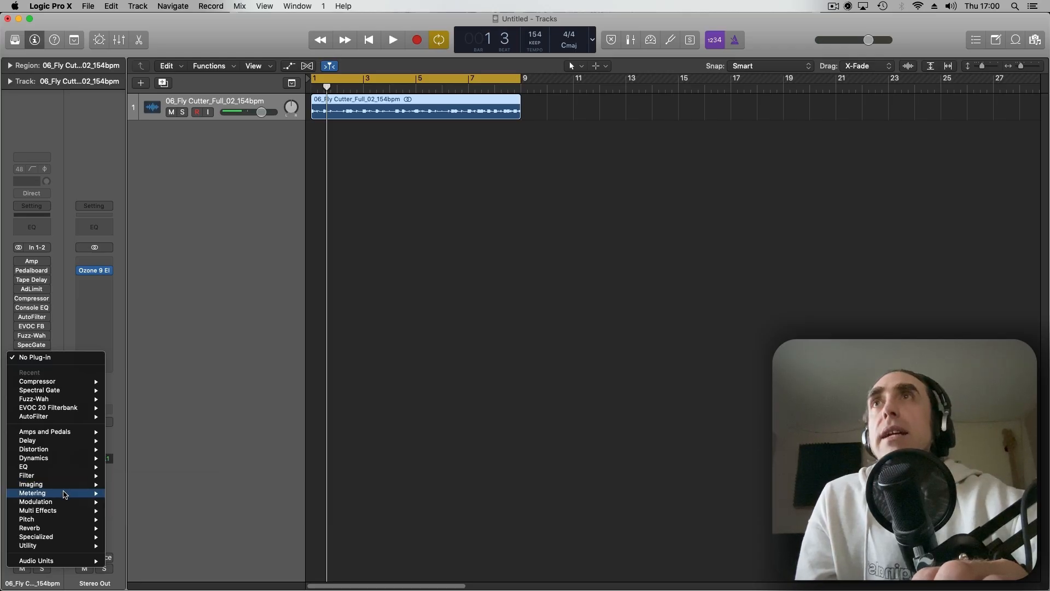
- Insert Phat FX in the slot below the Spectral Gate and switch off its Bandpass section and X and Y pad assignments
mouse_move(65, 494)
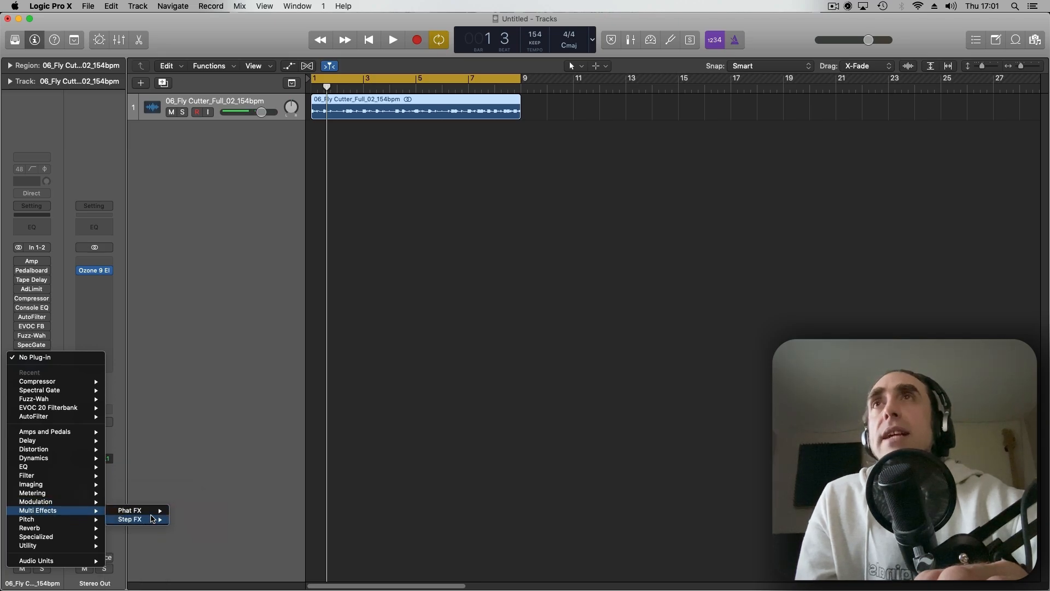
click(192, 512)
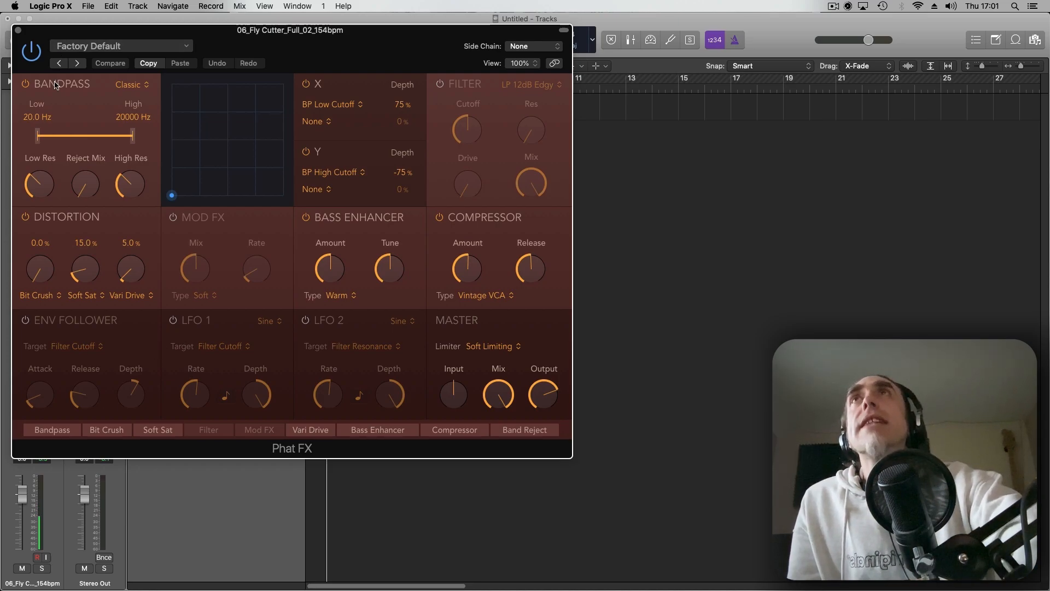
click(26, 85)
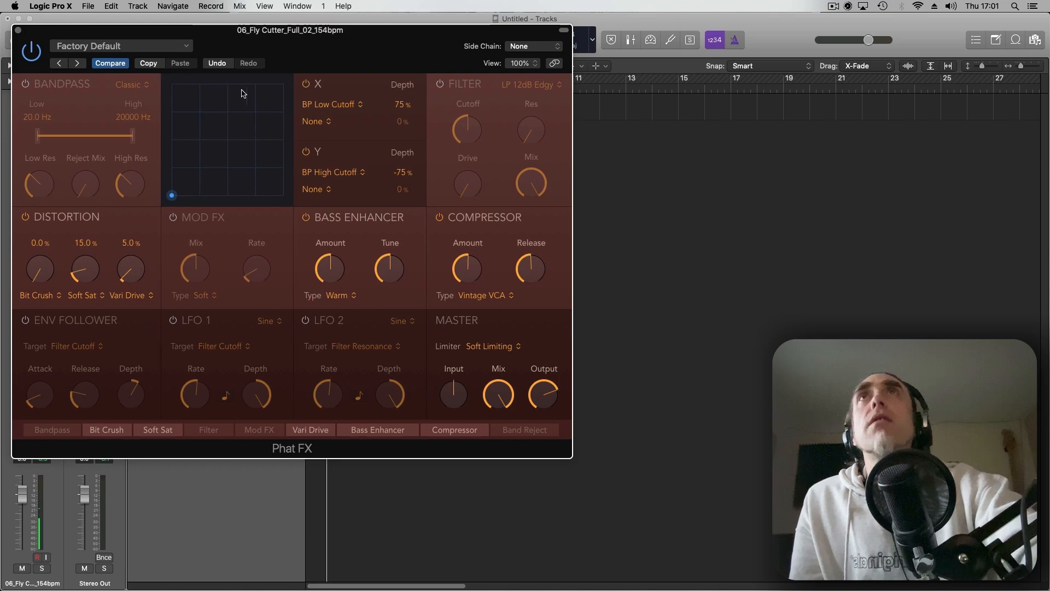
click(306, 84)
click(306, 152)
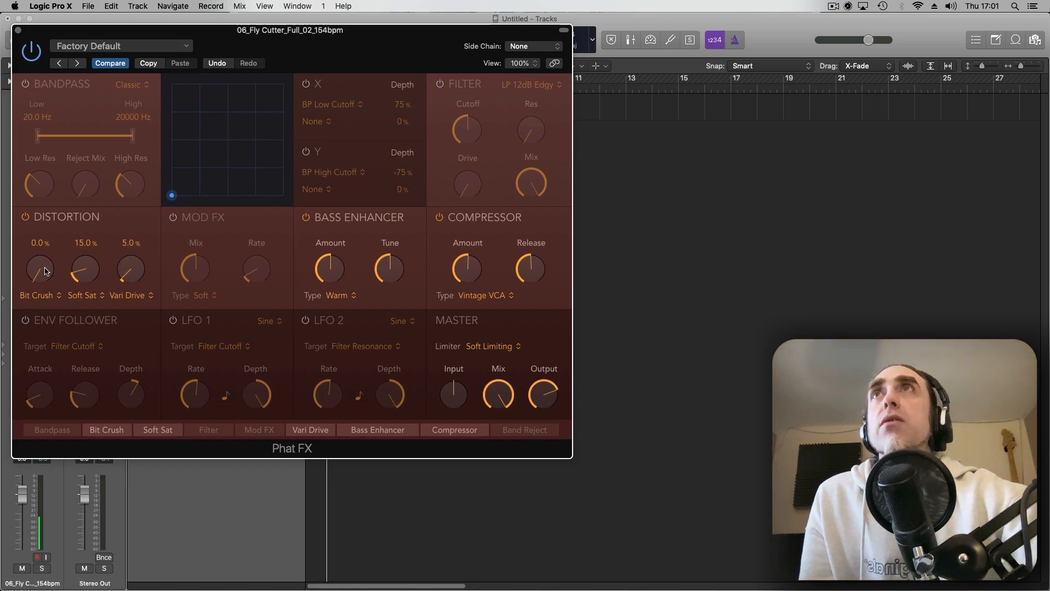
- Set Phat FX's distortion amounts to 38.3% Bit Crush, 27.4% Soft Sat and 39.6% Vari Drive, and review the first stage's distortion types
drag(46, 271, 37, 210)
drag(75, 274, 127, 226)
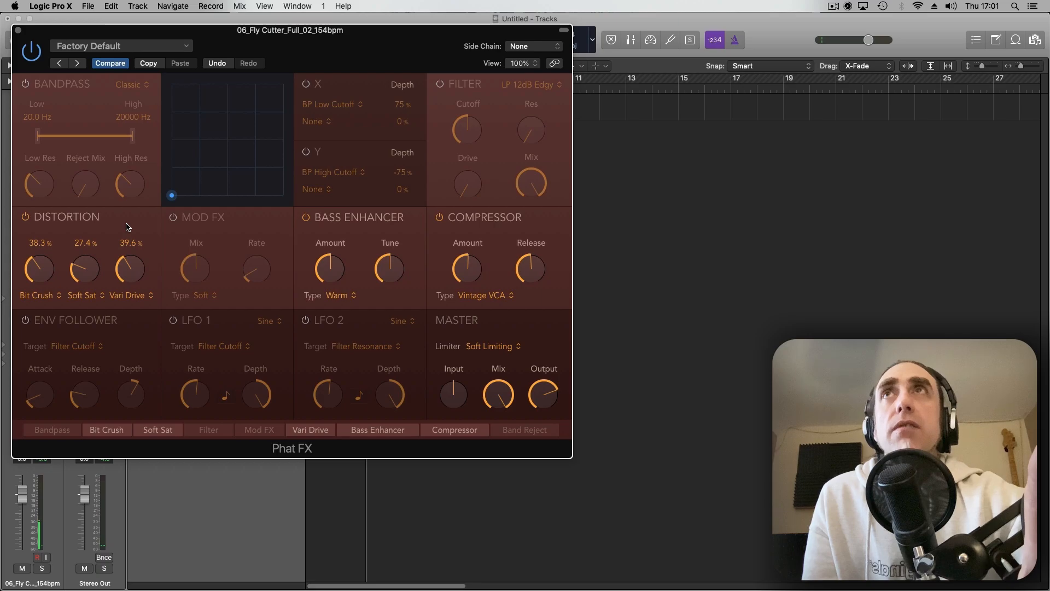
click(53, 294)
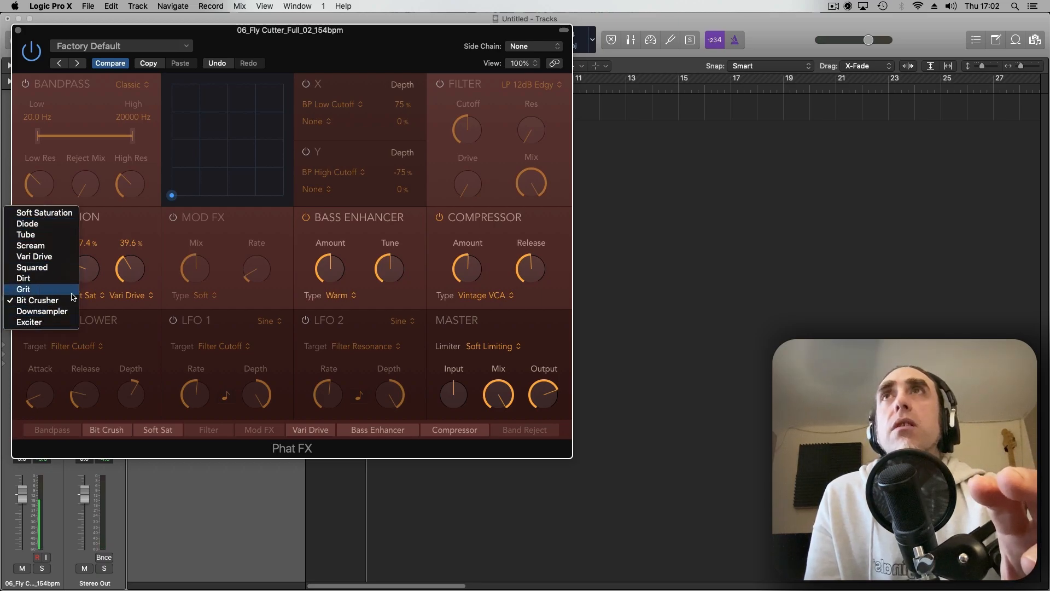
click(100, 296)
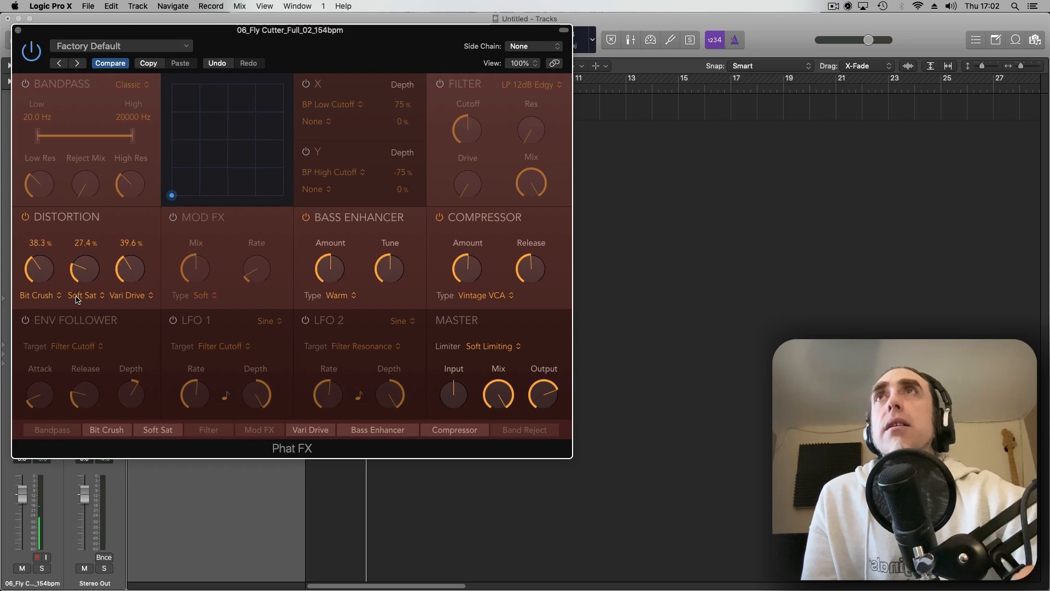
- Change Phat FX's second distortion stage to Dirt and third to Tube, with the three amounts at 22.8%, 24.3% and 31.3%
click(76, 296)
click(77, 389)
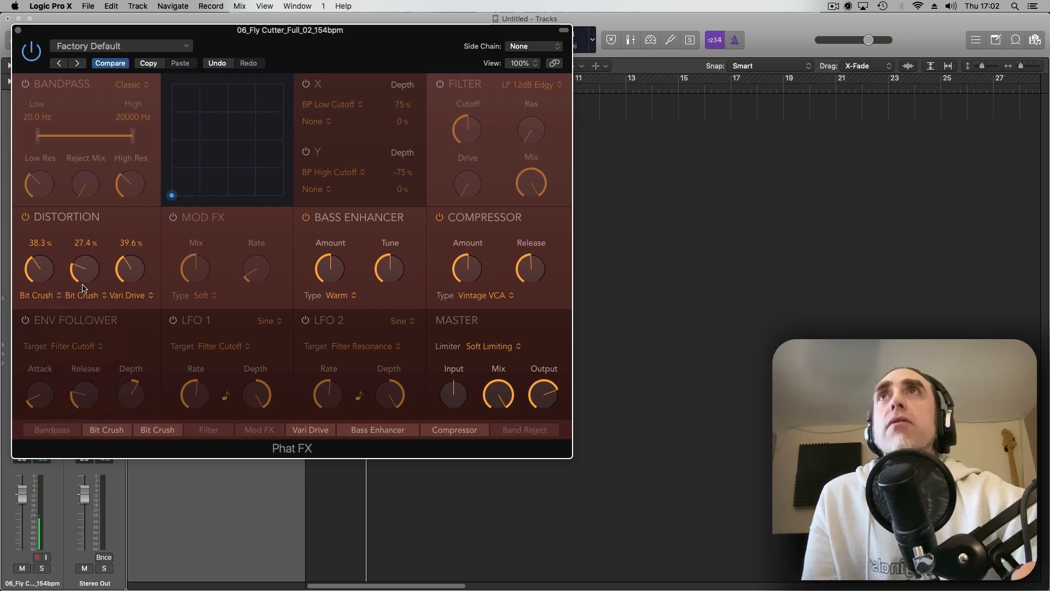
click(128, 295)
click(125, 279)
click(77, 296)
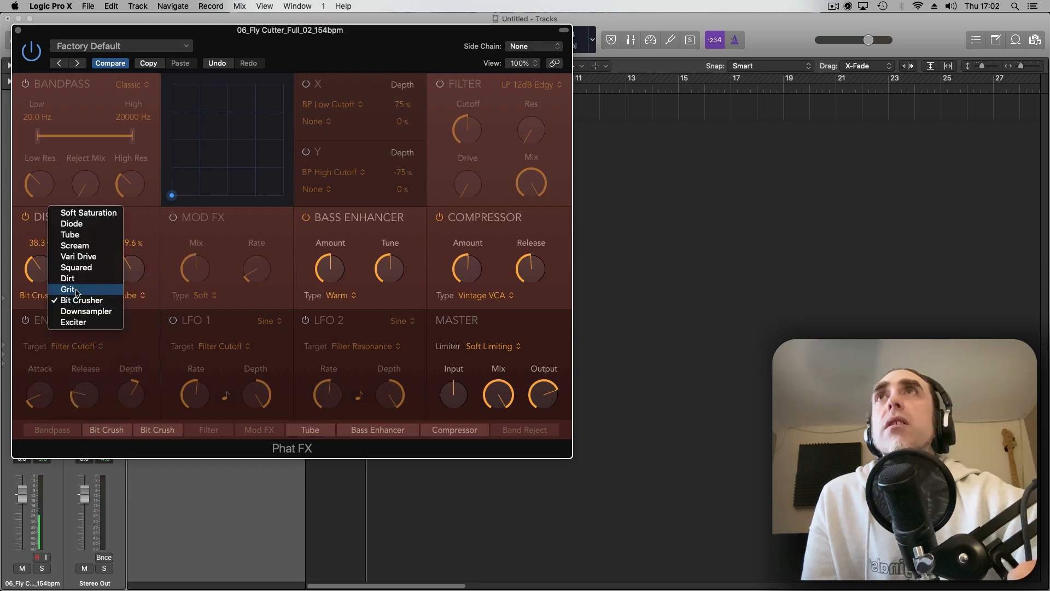
click(77, 279)
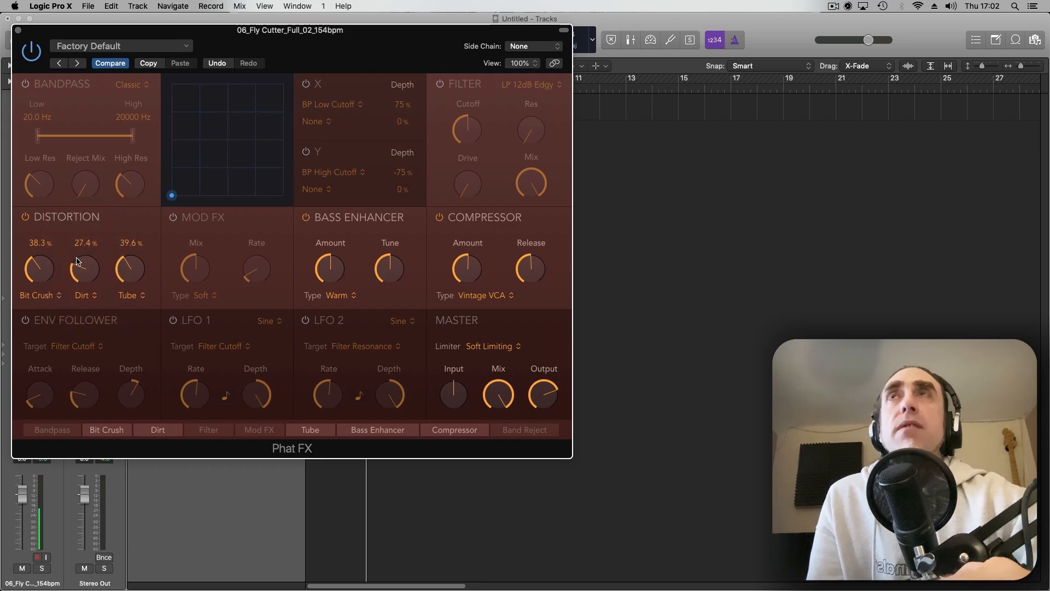
drag(77, 263, 123, 284)
drag(42, 274, 47, 304)
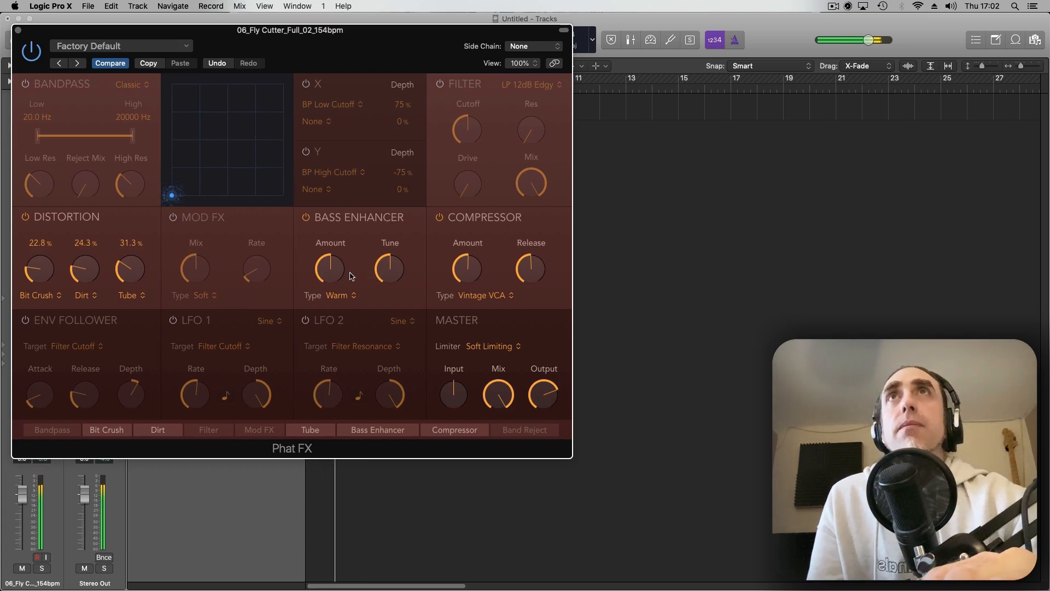
- Raise Phat FX's Bass Enhancer amount and tune it to 49 Hz, set the Compressor amount to -12 dB, and review the compressor types
drag(331, 267, 336, 239)
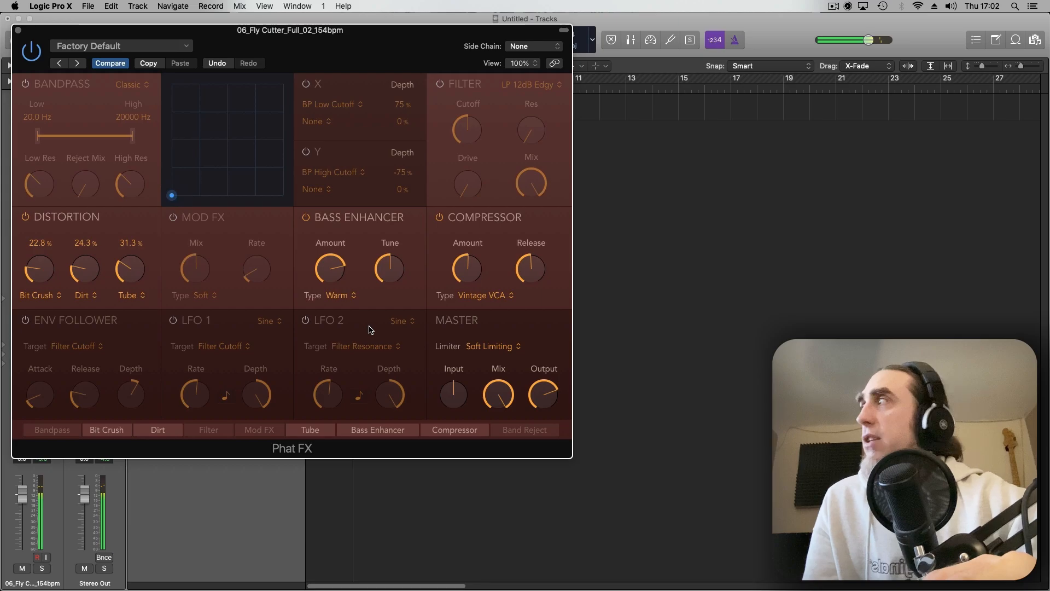
drag(329, 270, 397, 324)
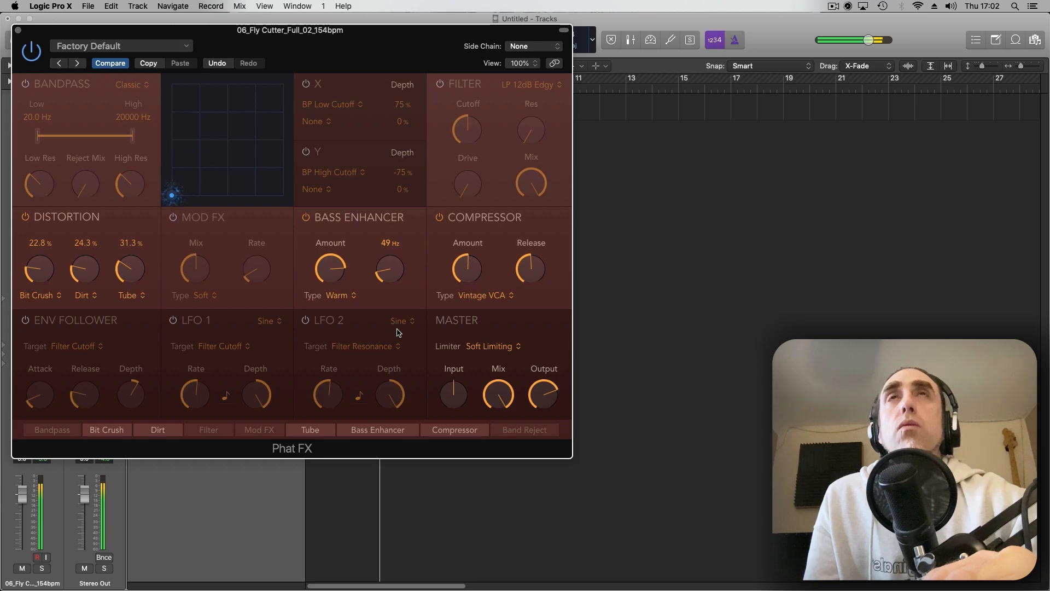
mouse_move(486, 249)
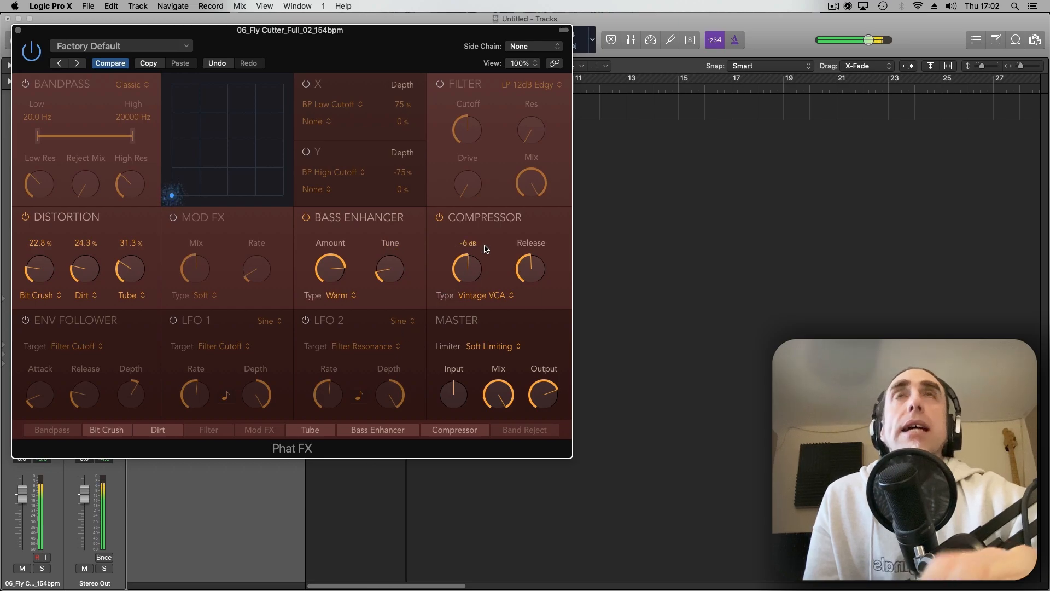
drag(464, 264, 464, 224)
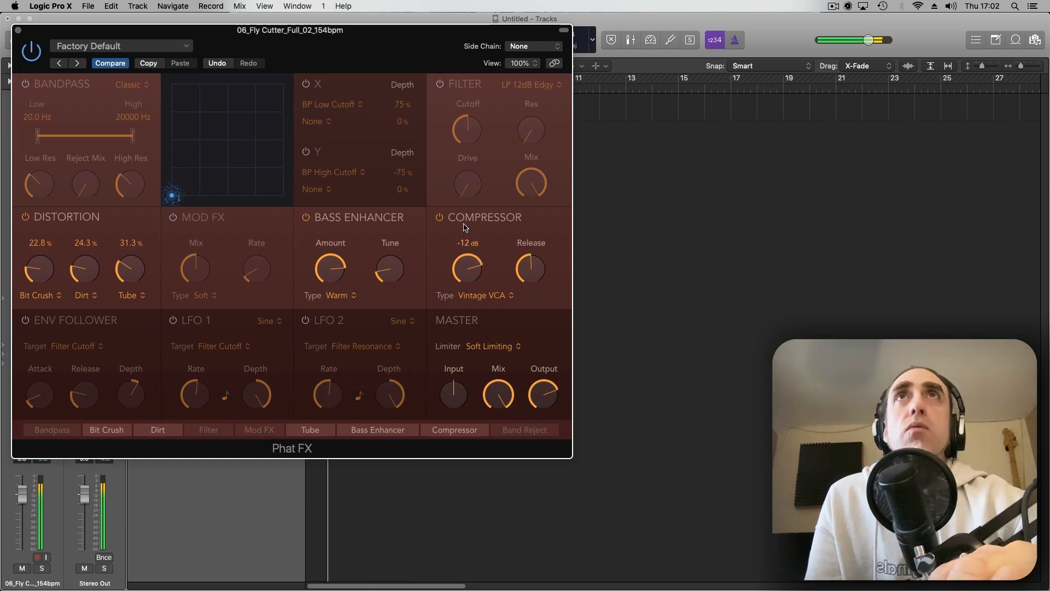
click(483, 296)
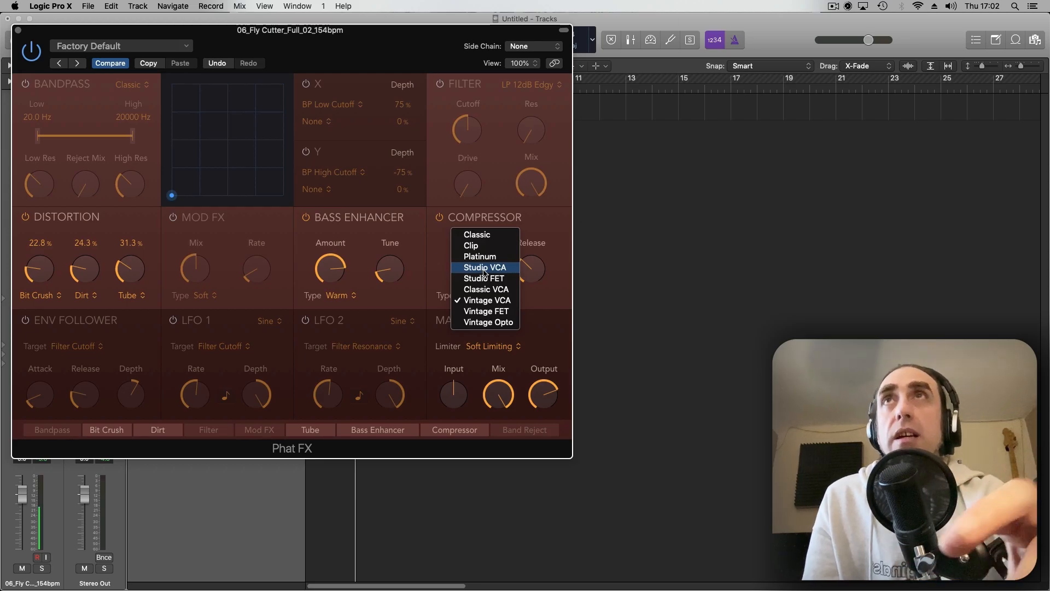
click(245, 155)
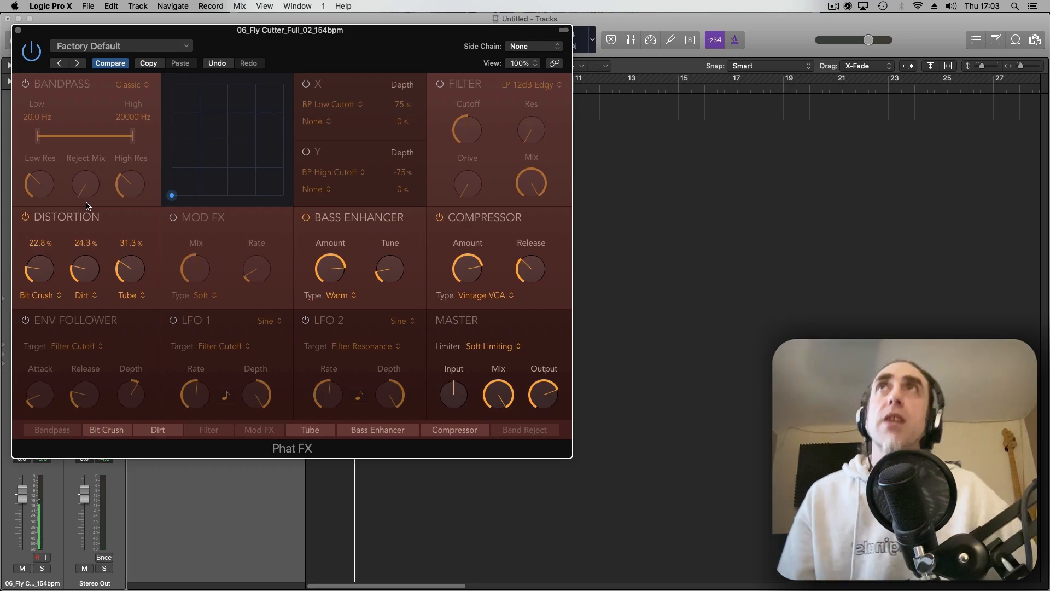
- Close and bypass Phat FX, and insert a stereo Space Designer in the slot below it, moved clear of the channel strip
click(19, 31)
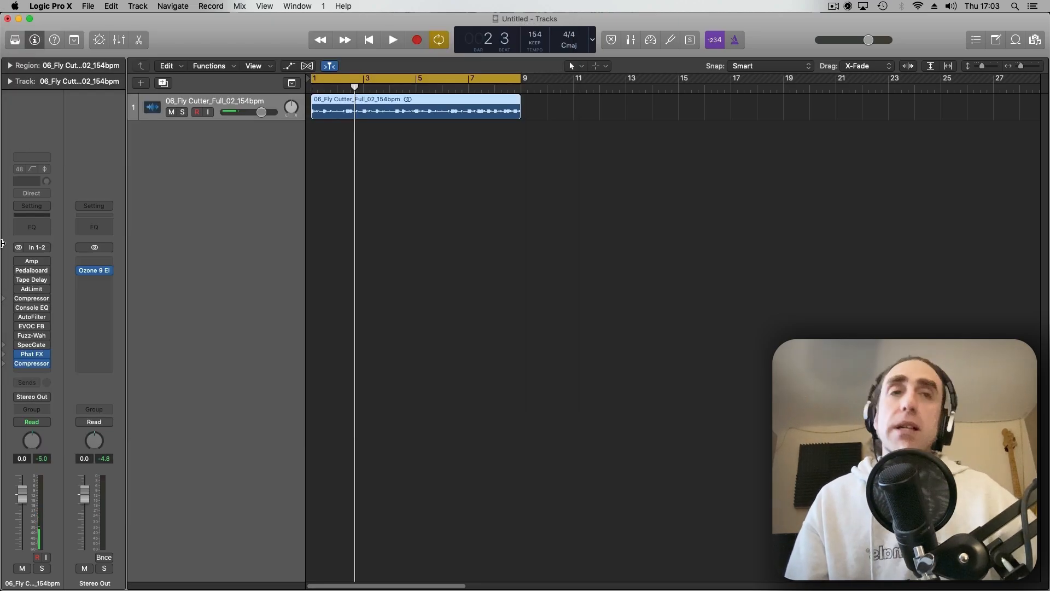
click(19, 355)
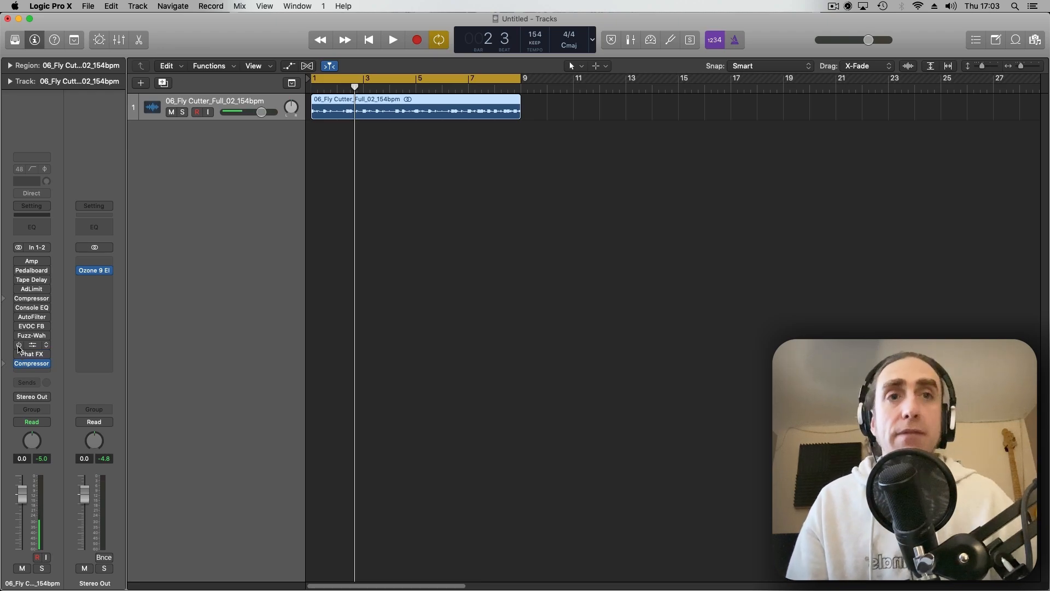
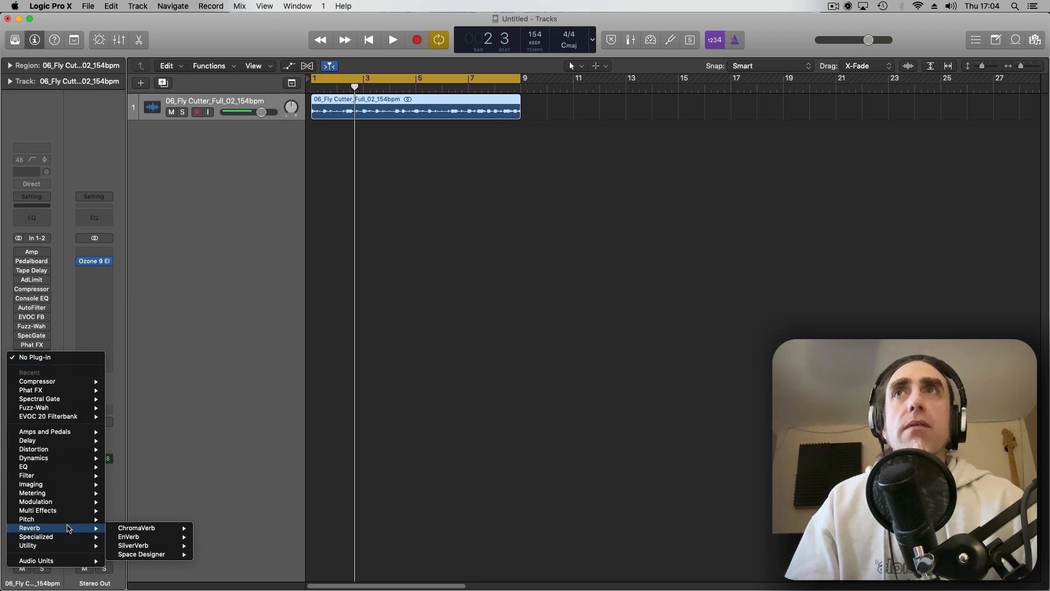
mouse_move(154, 557)
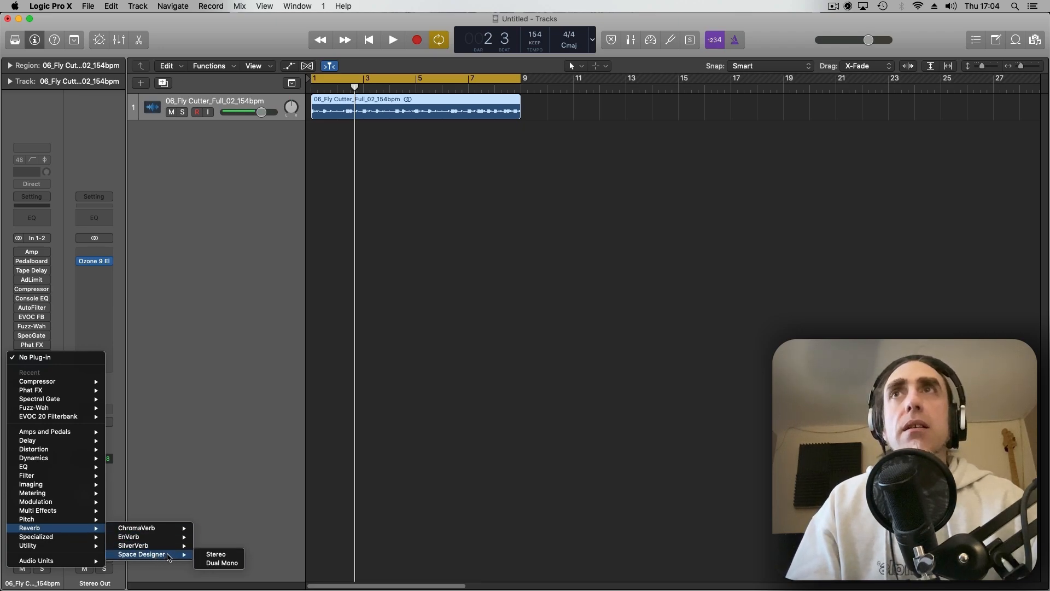
click(208, 555)
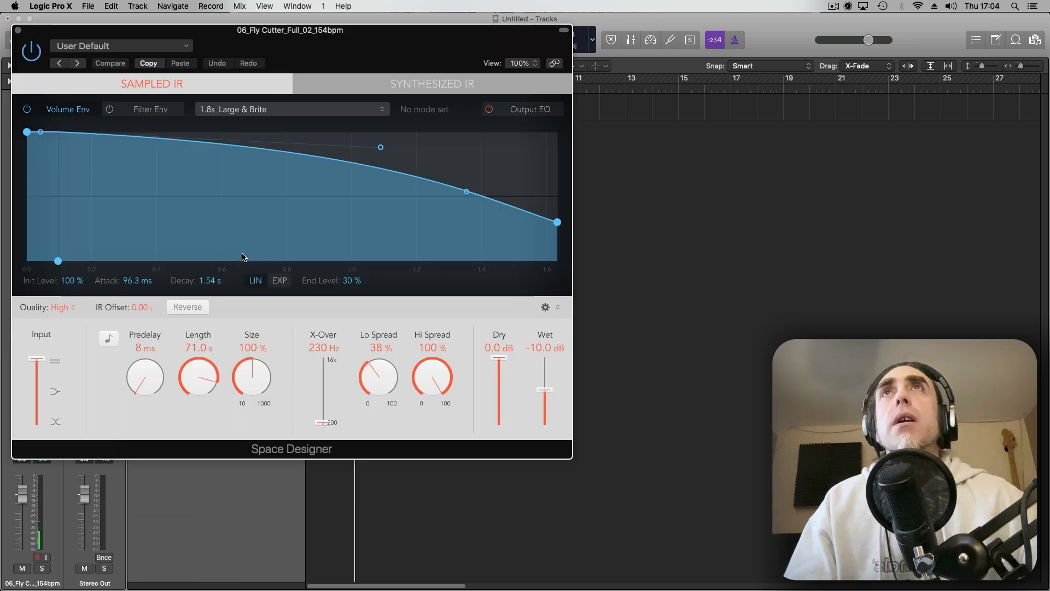
drag(287, 35, 595, 100)
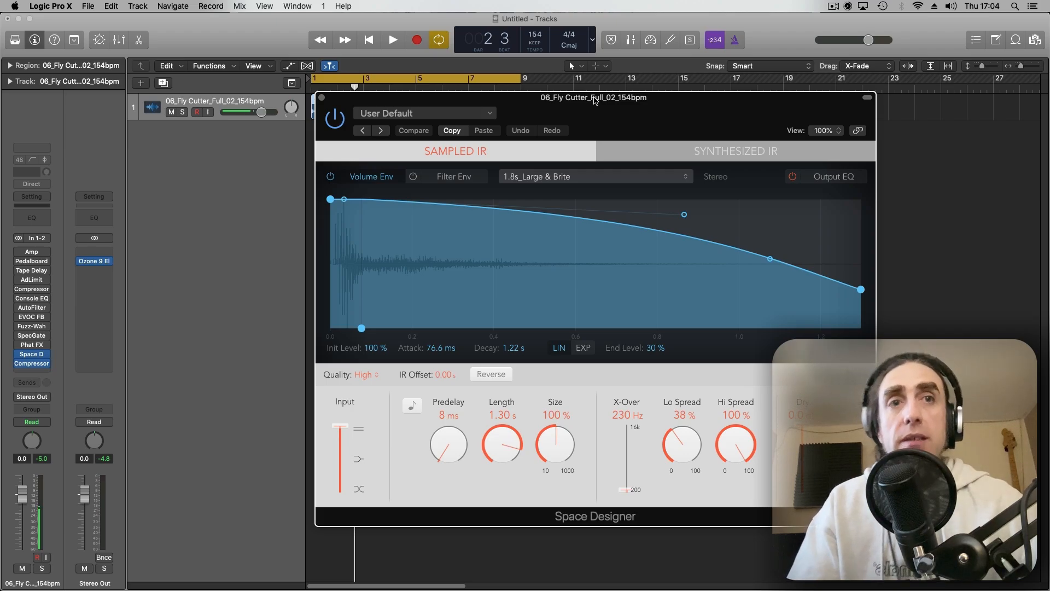
- Start Load IR & Init in Space Designer and browse to the Guitar Impulse Responses folder inside Music
click(627, 178)
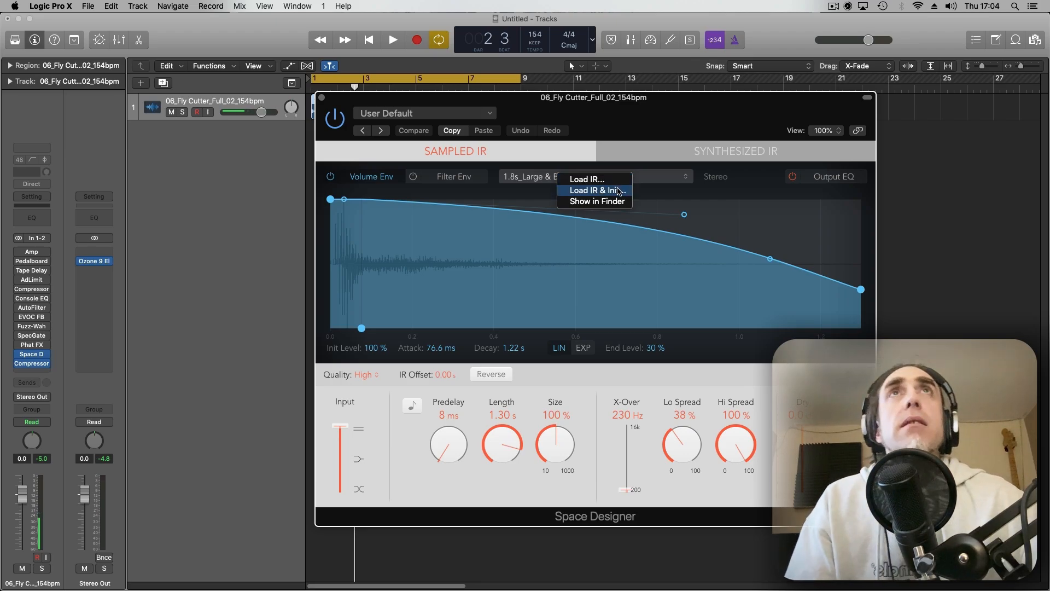
click(618, 190)
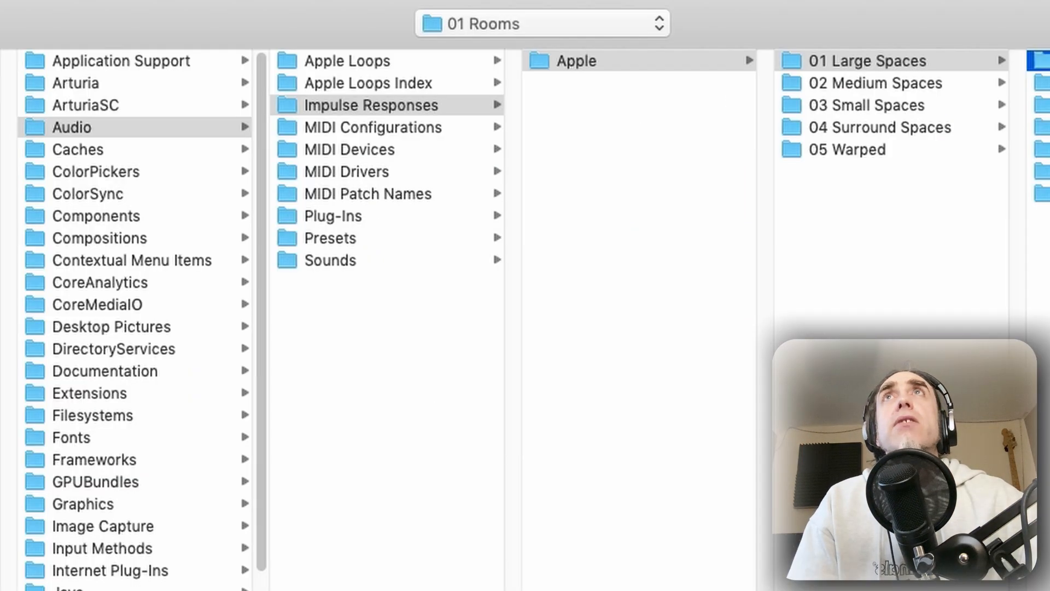
click(92, 310)
click(112, 83)
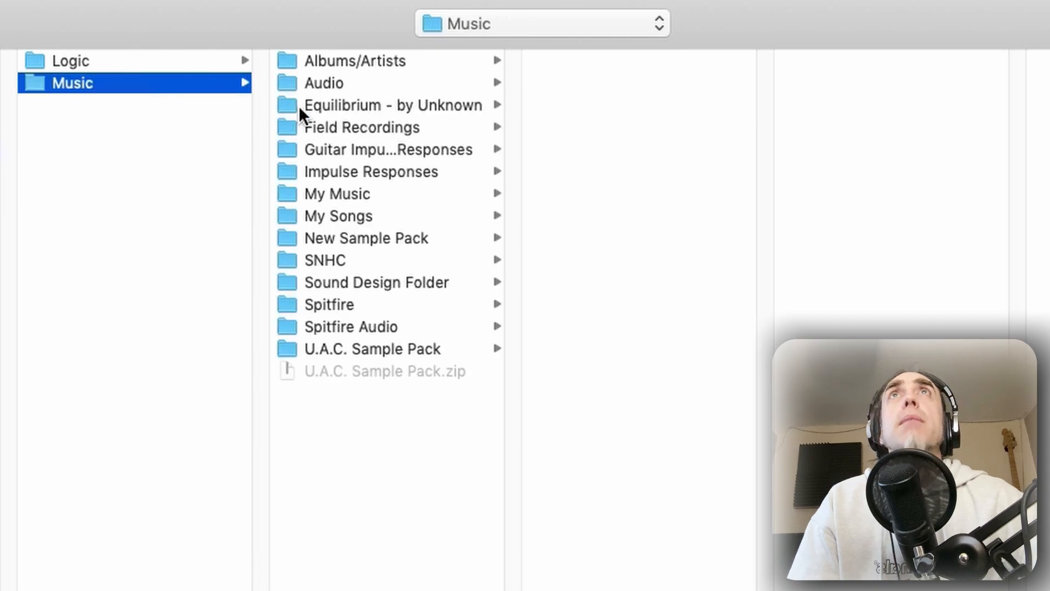
click(393, 143)
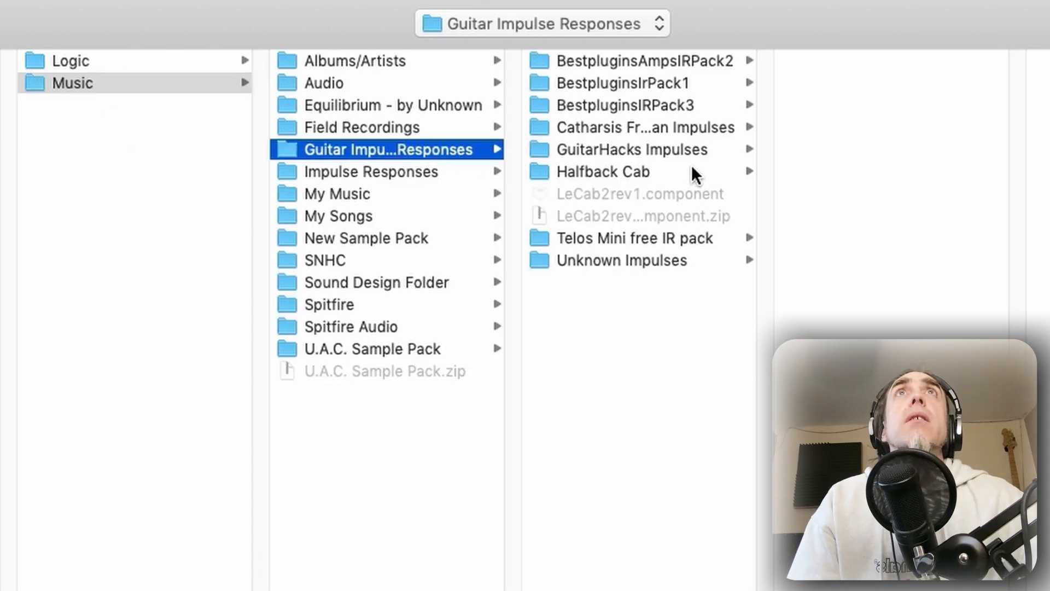
- Look through the Halfback Cab and Bestplugins folders, and load the ChimairaRessurrection WAV impulse from BestpluginsIrPack1
click(691, 167)
click(911, 87)
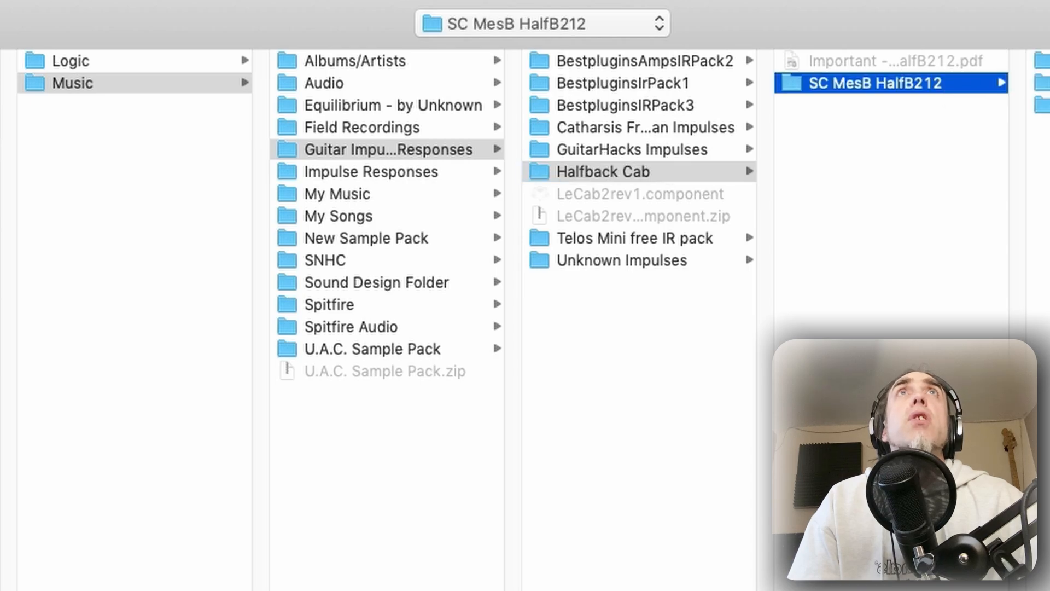
key(Right)
click(728, 59)
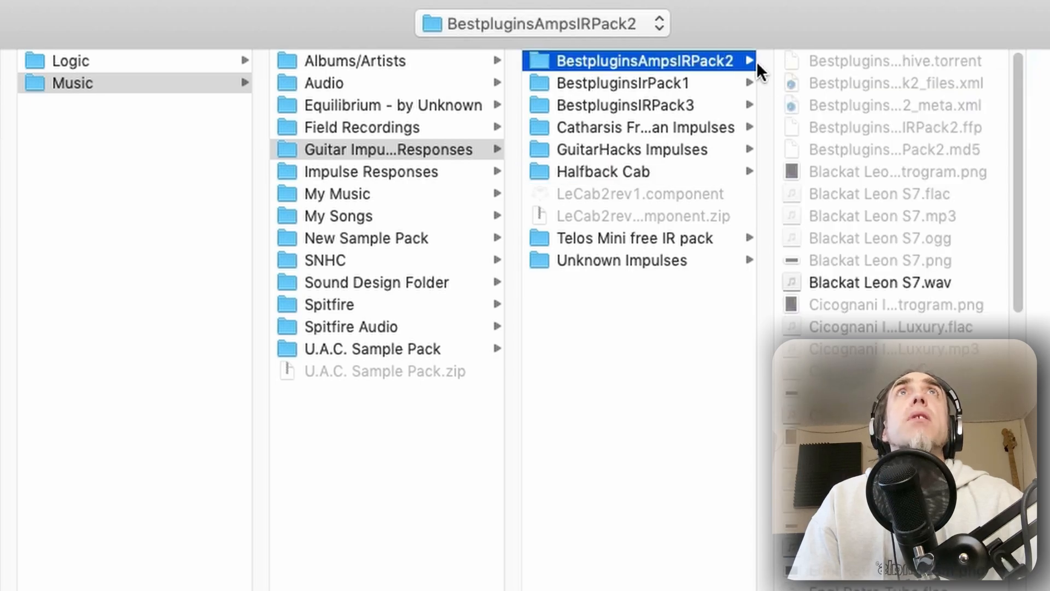
click(695, 83)
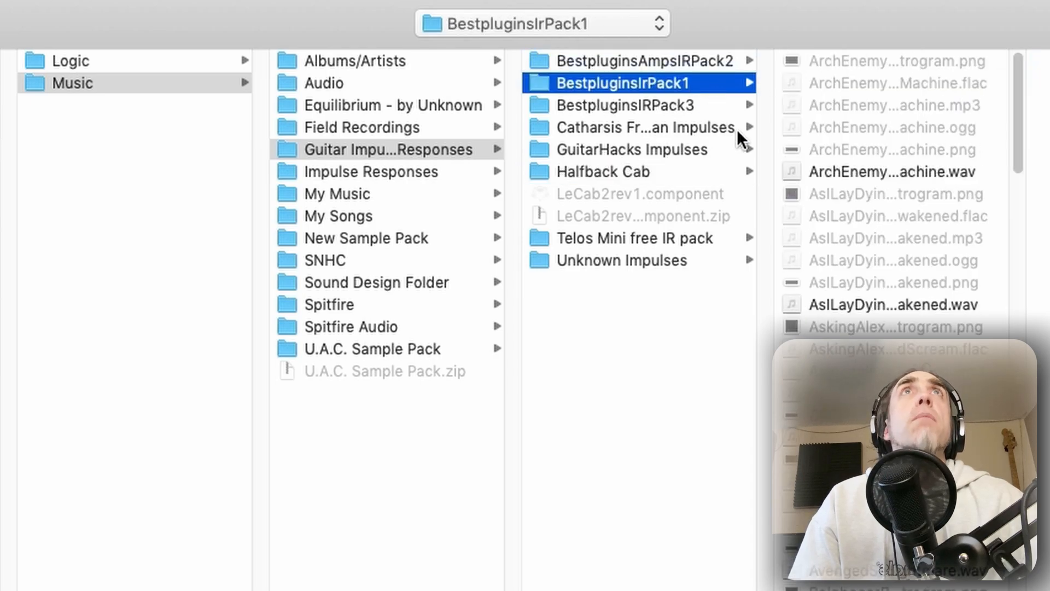
scroll(904, 281, down, 10)
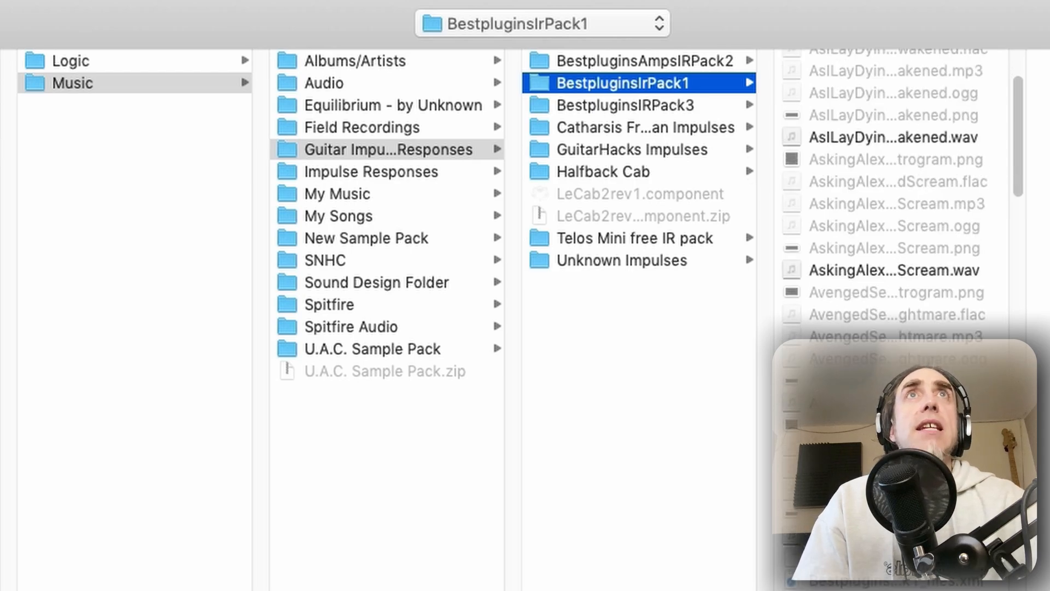
scroll(903, 219, down, 2)
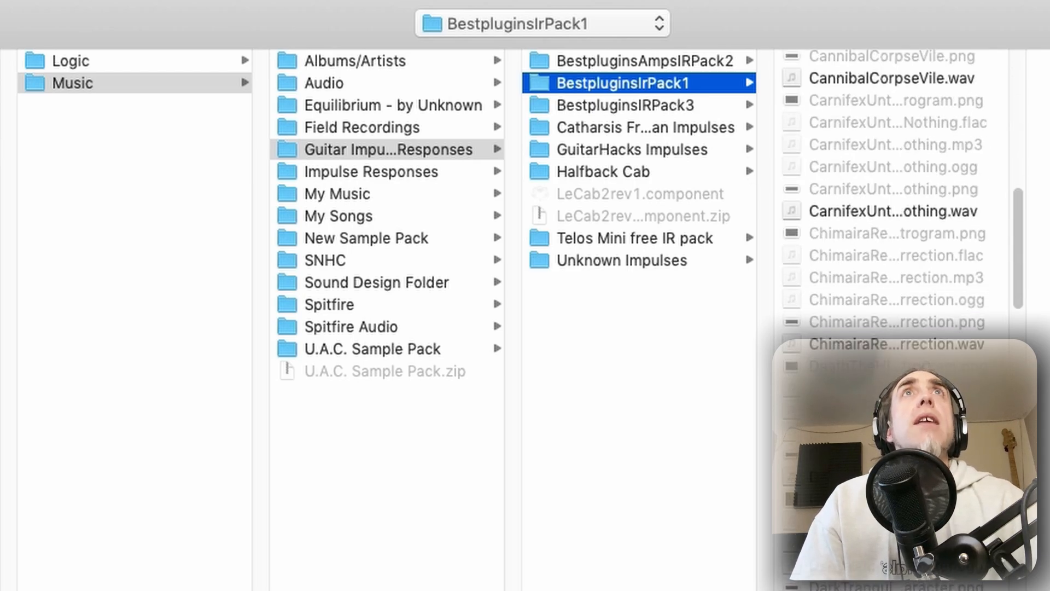
click(891, 327)
key(Return)
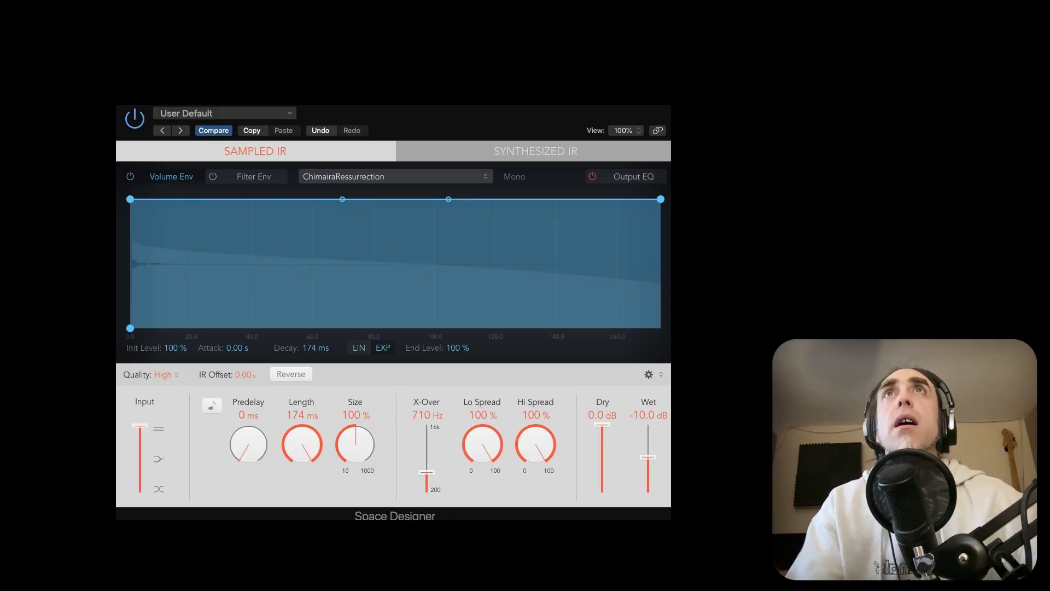
- Set Space Designer's Size to 22%, Length to 1.11 ms, and both the Wet and Dry levels to 0 dB
drag(651, 462, 604, 491)
drag(291, 435, 300, 506)
drag(348, 435, 361, 478)
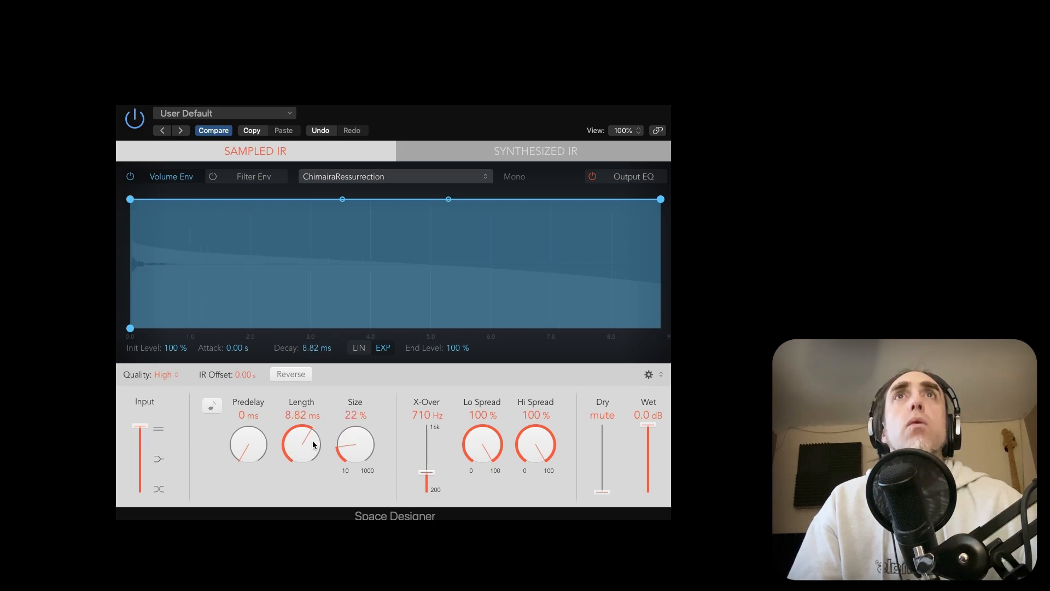
drag(309, 443, 322, 495)
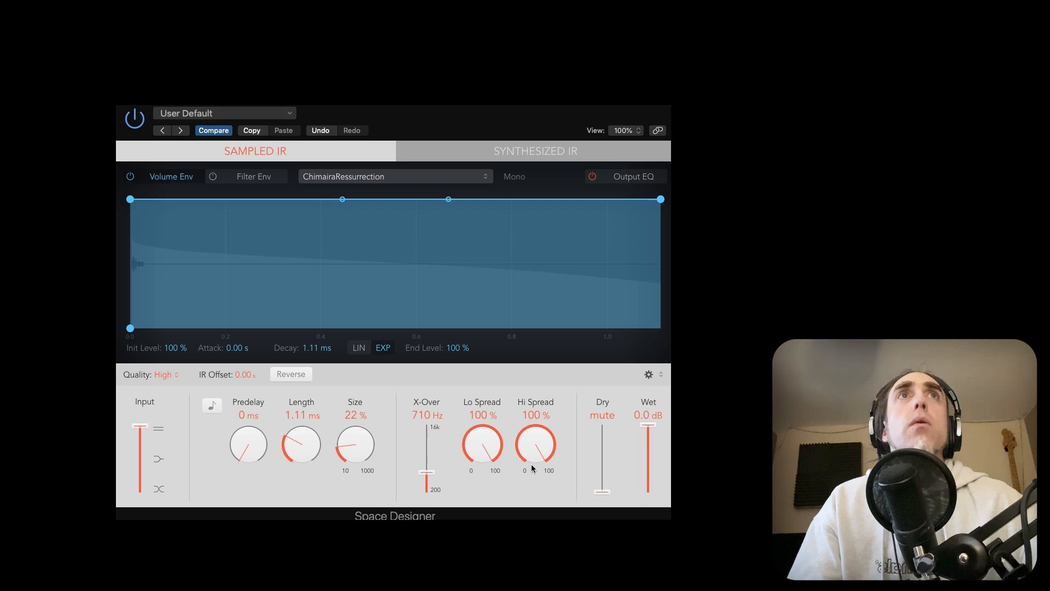
drag(604, 462, 605, 416)
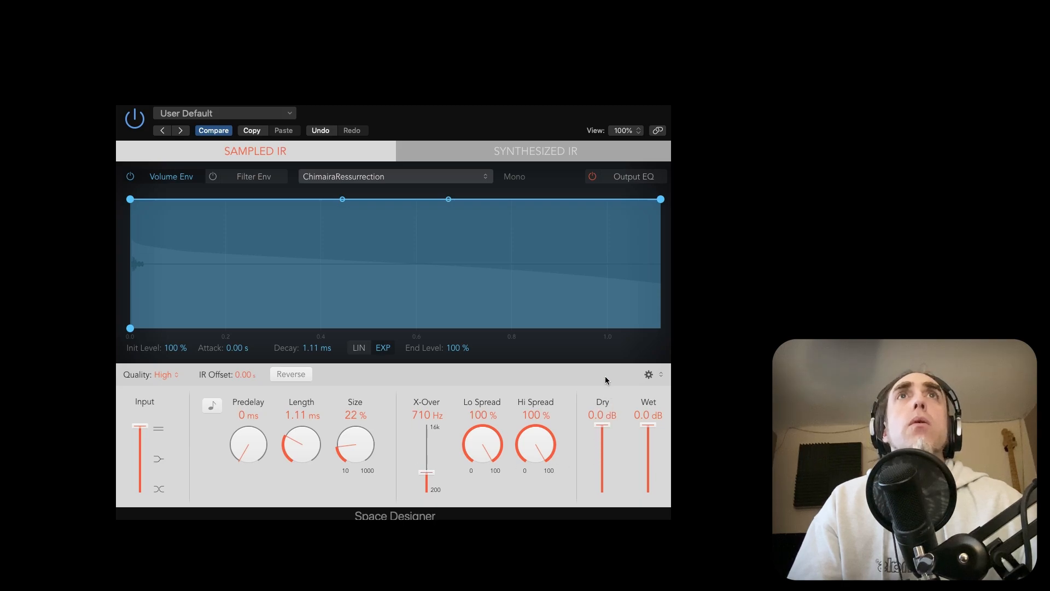
drag(262, 459, 265, 454)
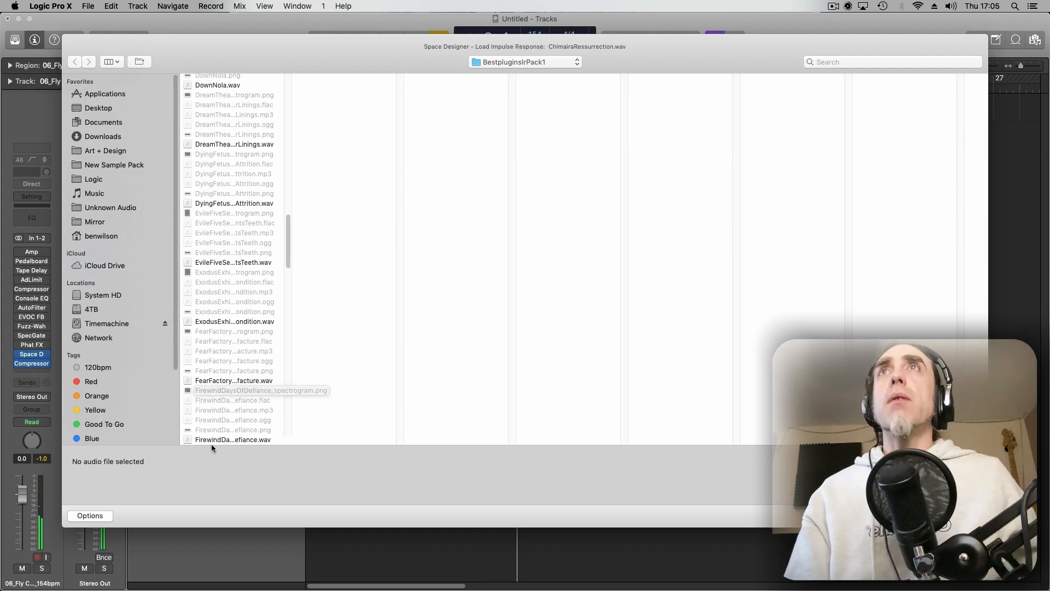
- Load FearFactoryDemanufacture.wav from BestpluginsIrPack1 as Space Designer's impulse response
scroll(219, 440, down, 2)
click(237, 363)
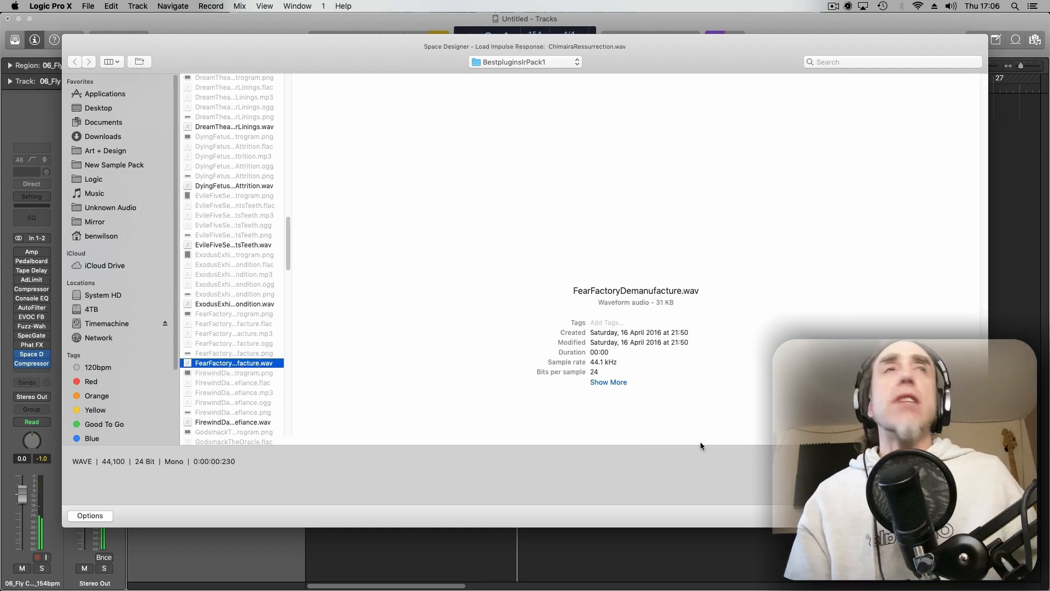
key(Return)
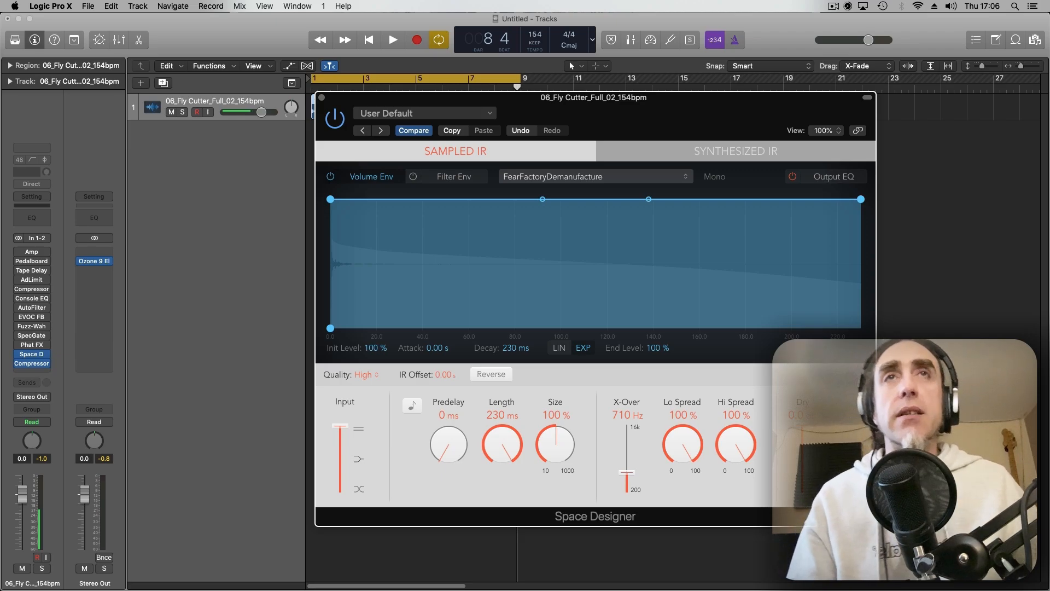
- Play the drum loop while shortening the impulse Length to 10.8 ms and raising its Size to 430%
key(space)
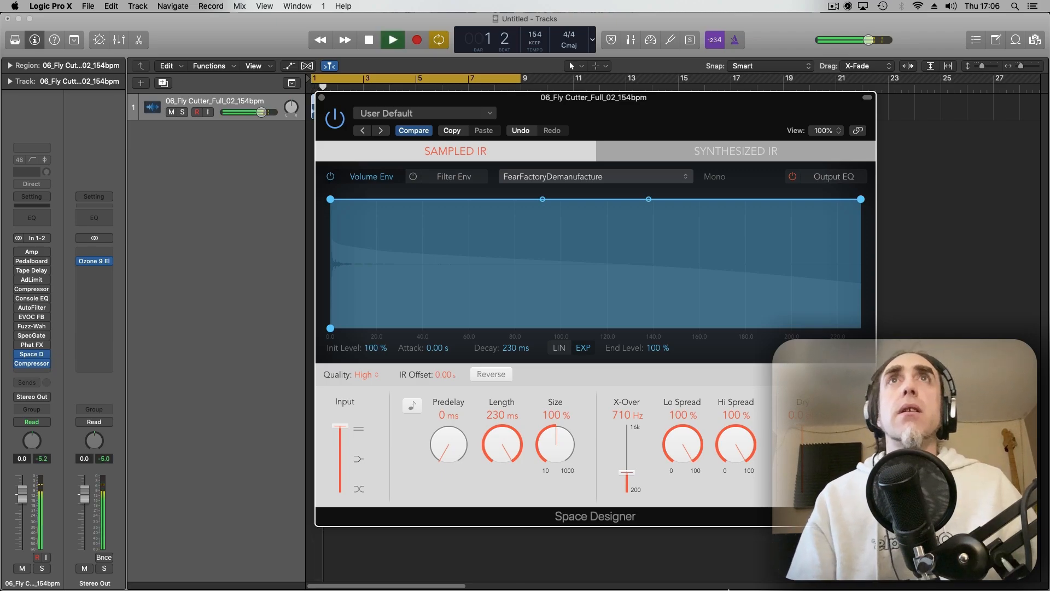
drag(503, 446, 518, 520)
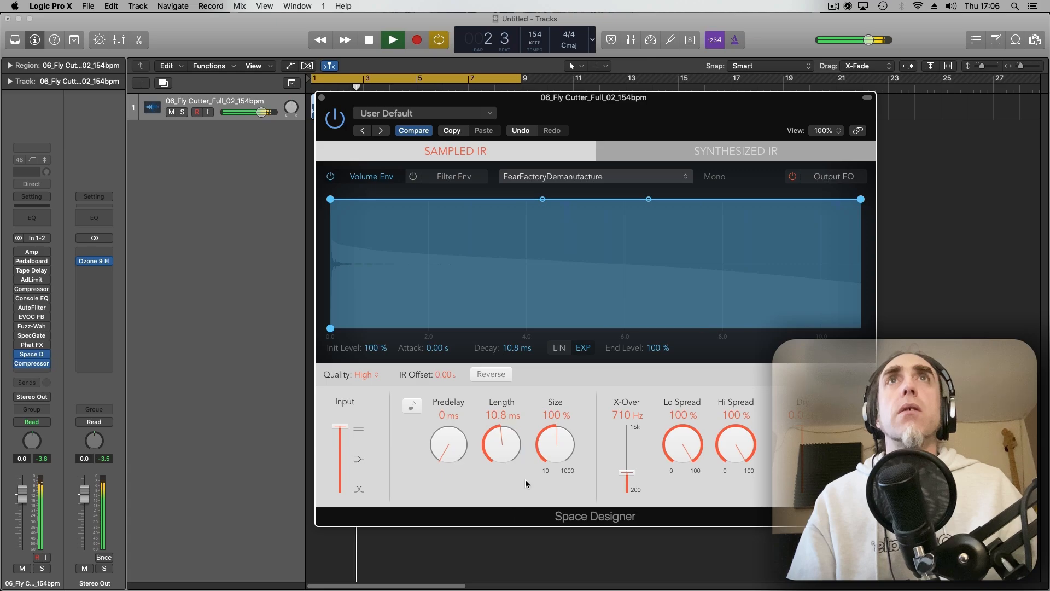
drag(555, 444, 555, 416)
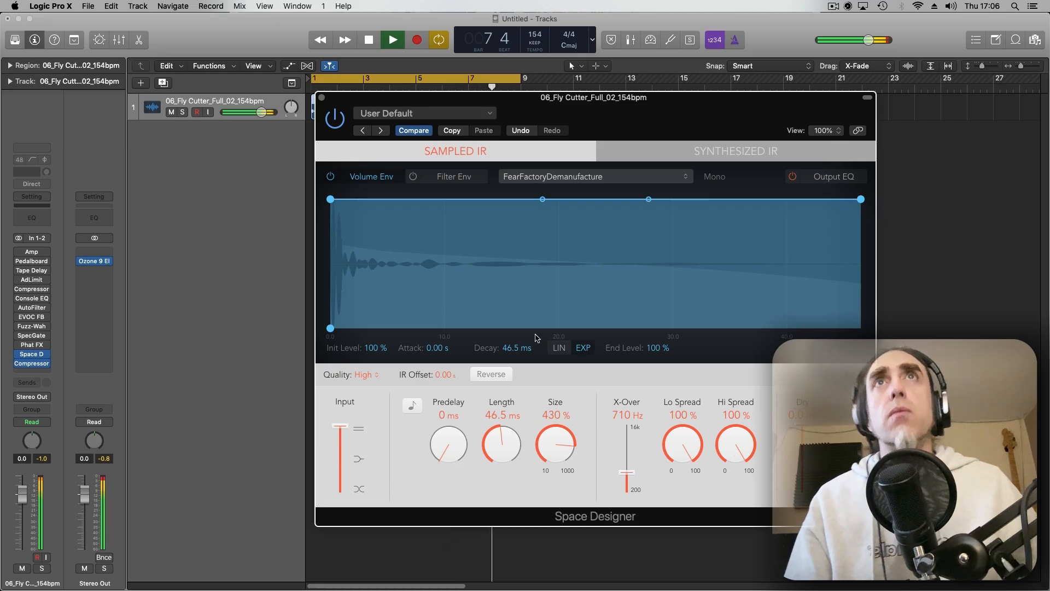
- Play the drum loop while shaping Space Designer's volume envelope into a curved fade with a 0% End Level and 43.2 ms Decay
key(space)
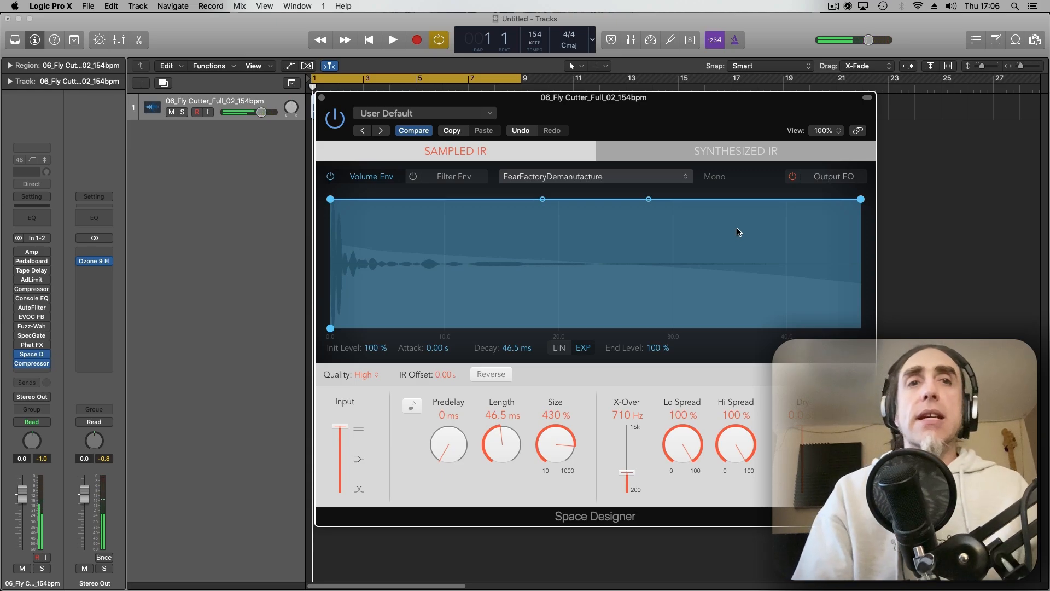
key(space)
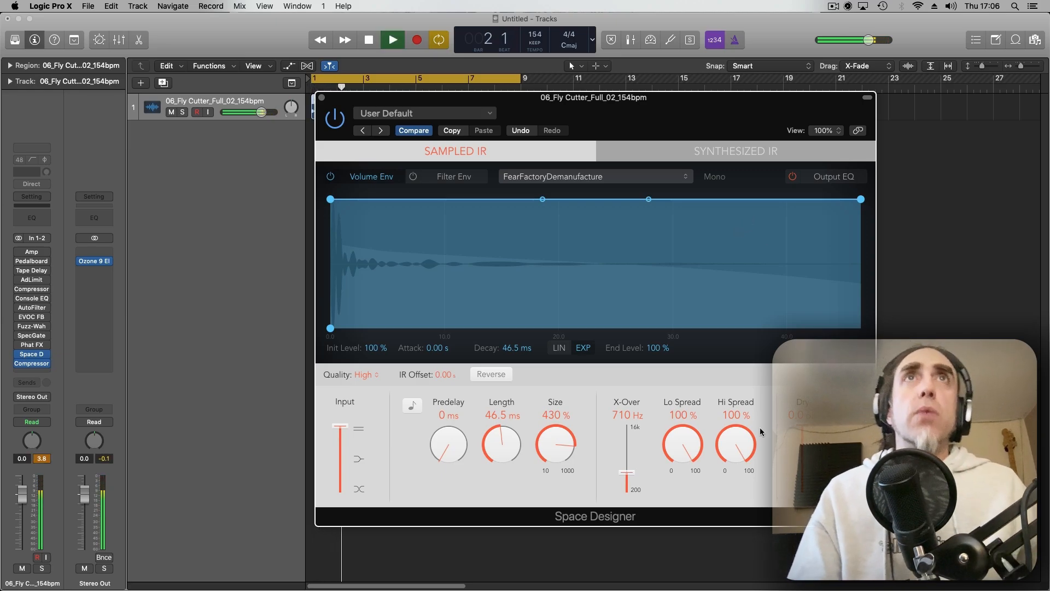
drag(860, 199, 738, 328)
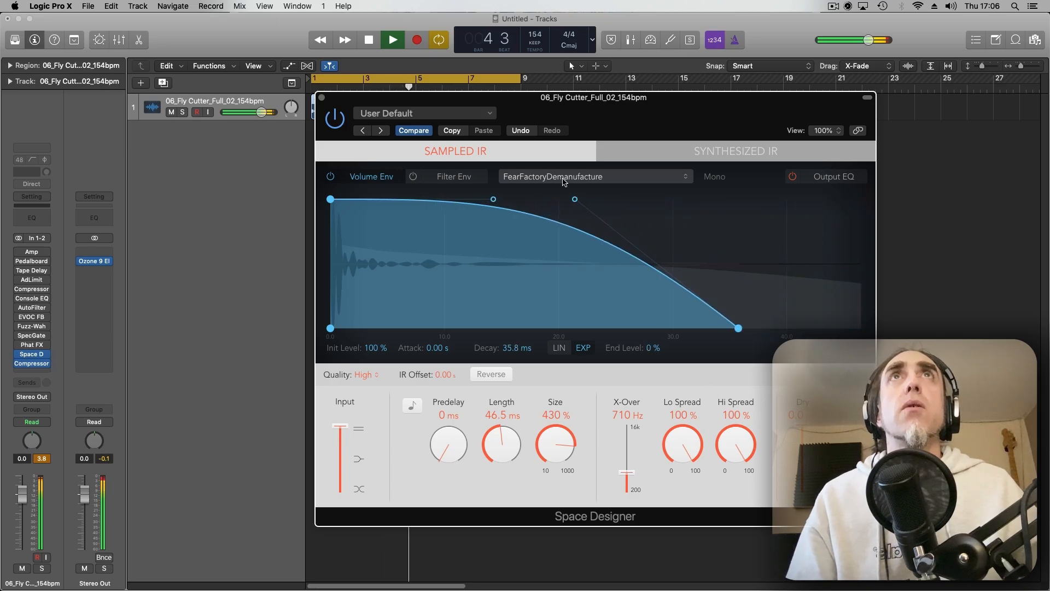
drag(575, 199, 363, 328)
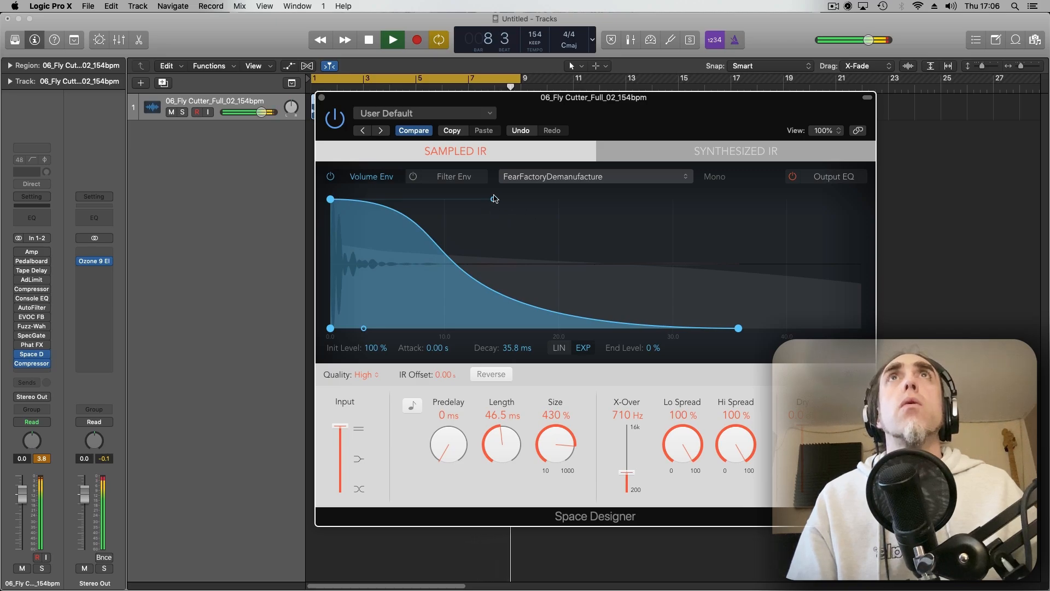
drag(494, 199, 539, 199)
drag(738, 327, 501, 329)
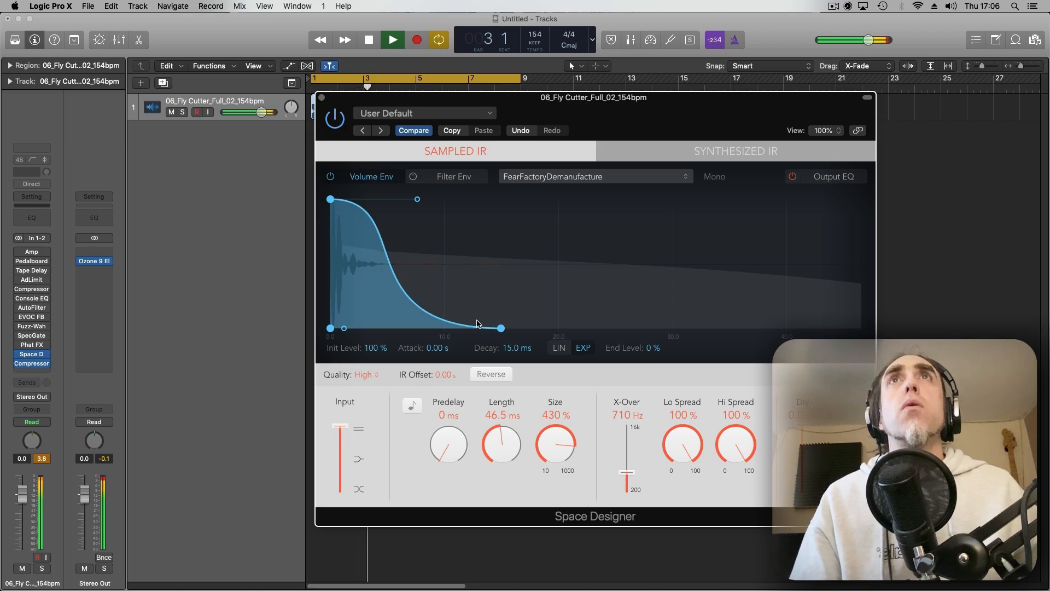
drag(501, 328, 824, 328)
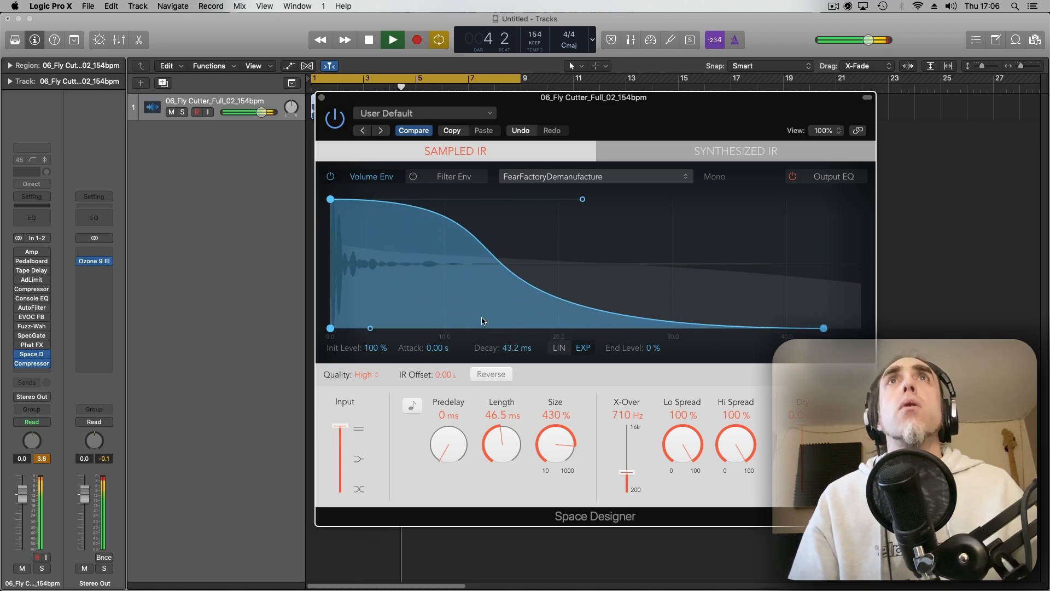
- Set the impulse's Length to 32.2 ms and its Size to 28%, and stop playback
drag(502, 444, 502, 427)
drag(563, 444, 558, 456)
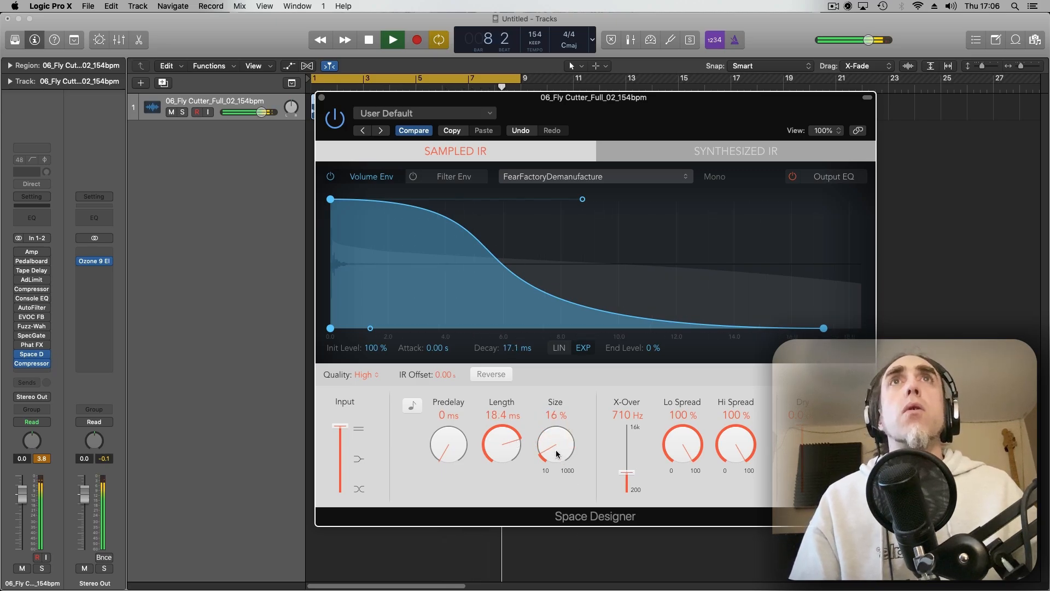
drag(558, 457, 552, 436)
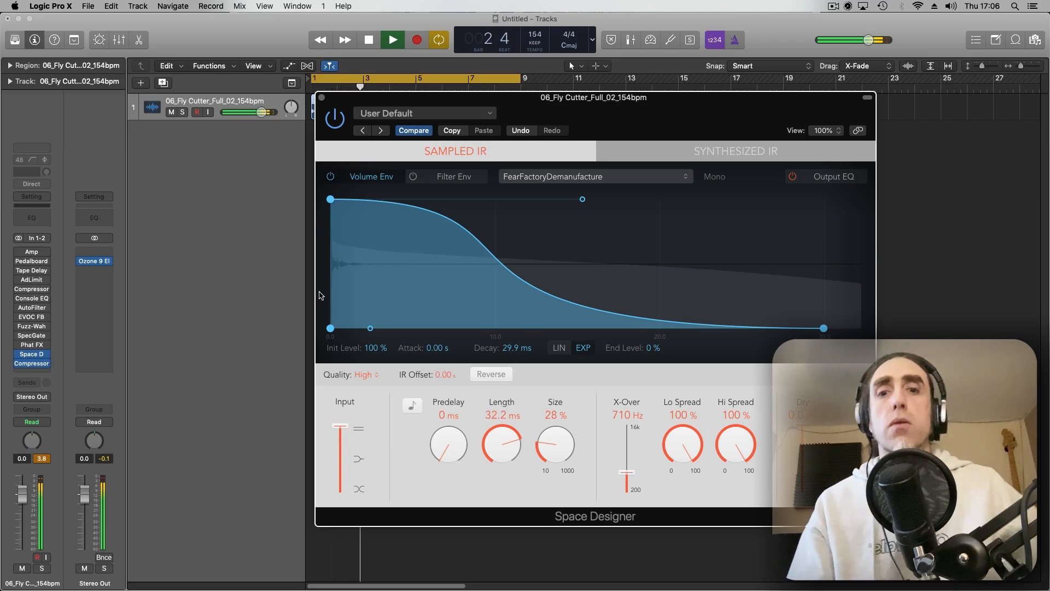
key(space)
- Load and initialise 15_Tape Hiss EQd.wav from New Sample Pack > Texture > Noise > Interference as the impulse response
click(553, 179)
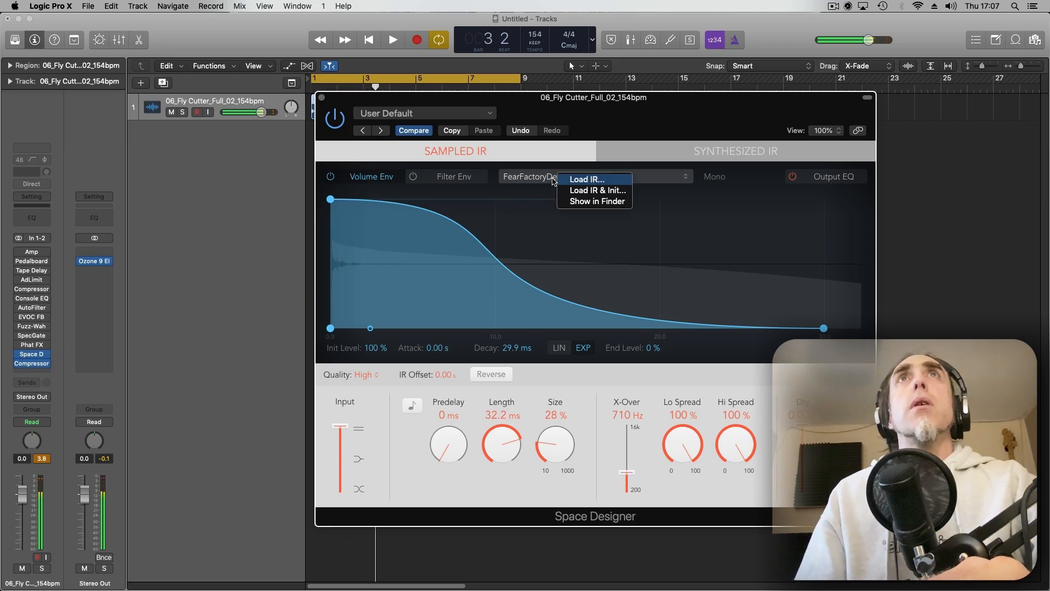
click(593, 192)
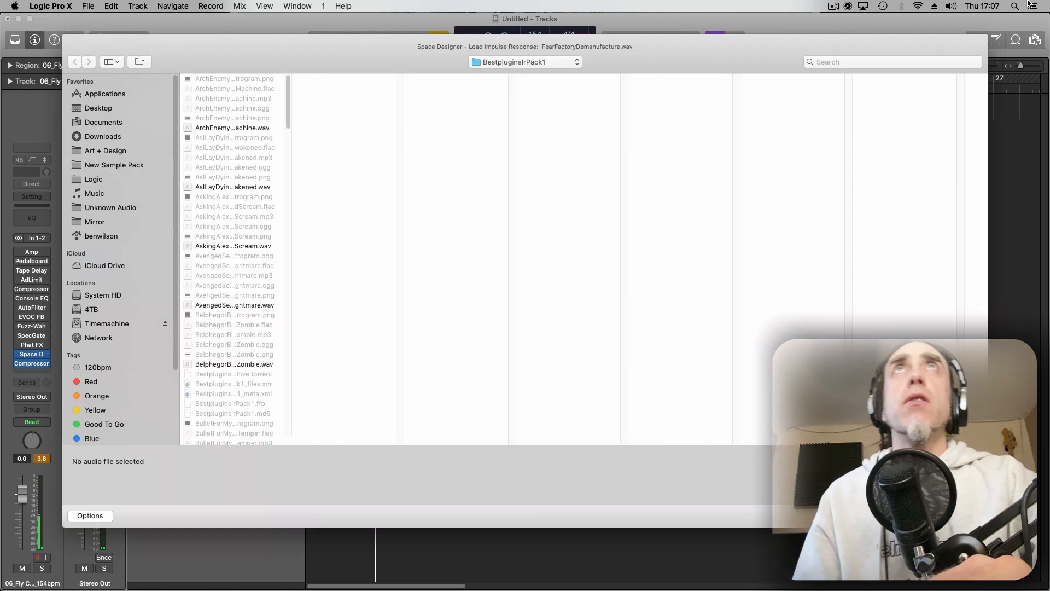
click(123, 166)
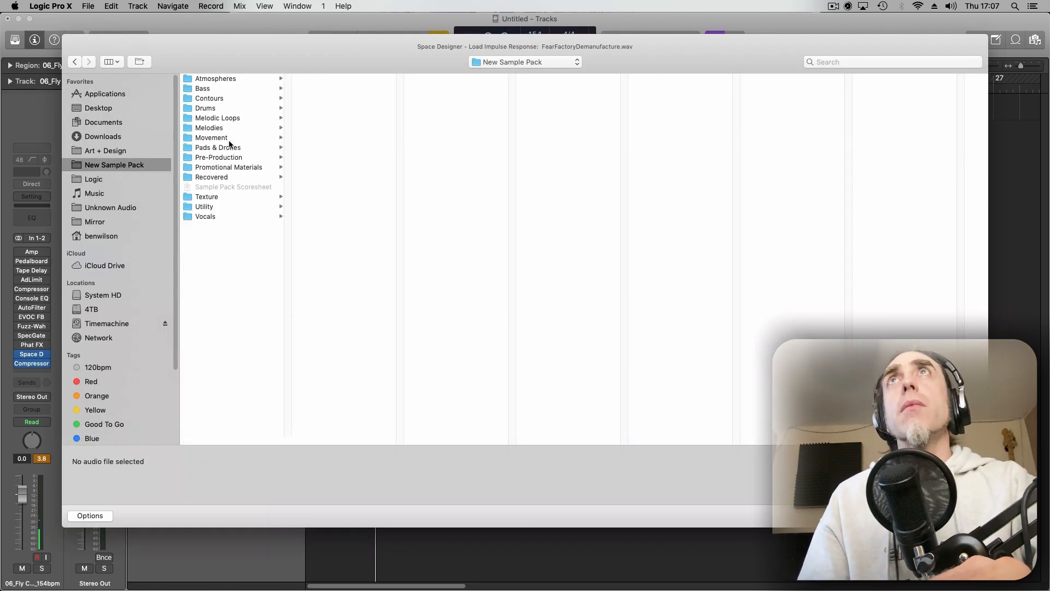
click(236, 197)
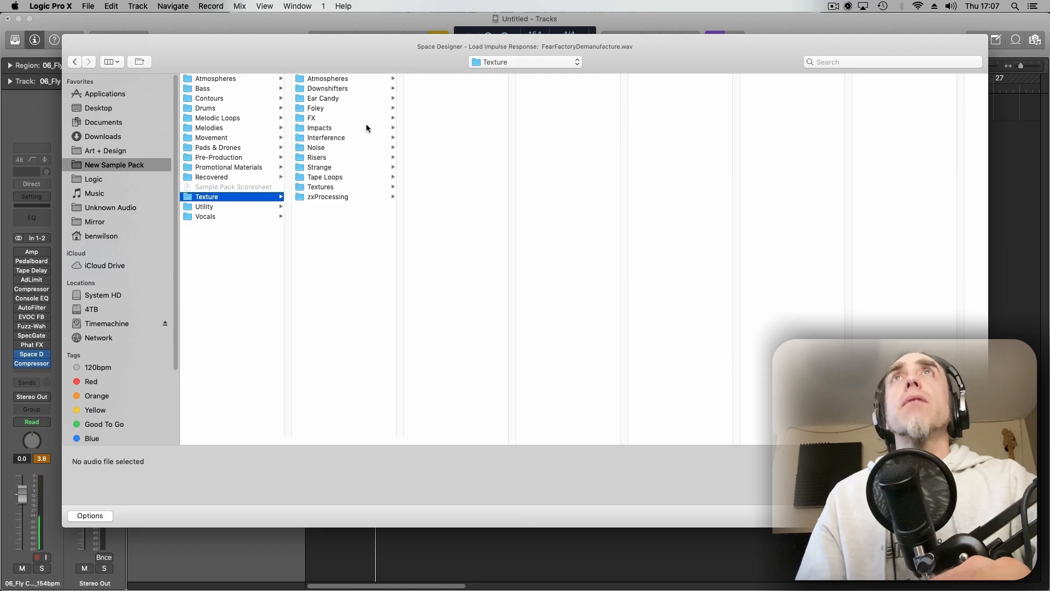
click(355, 147)
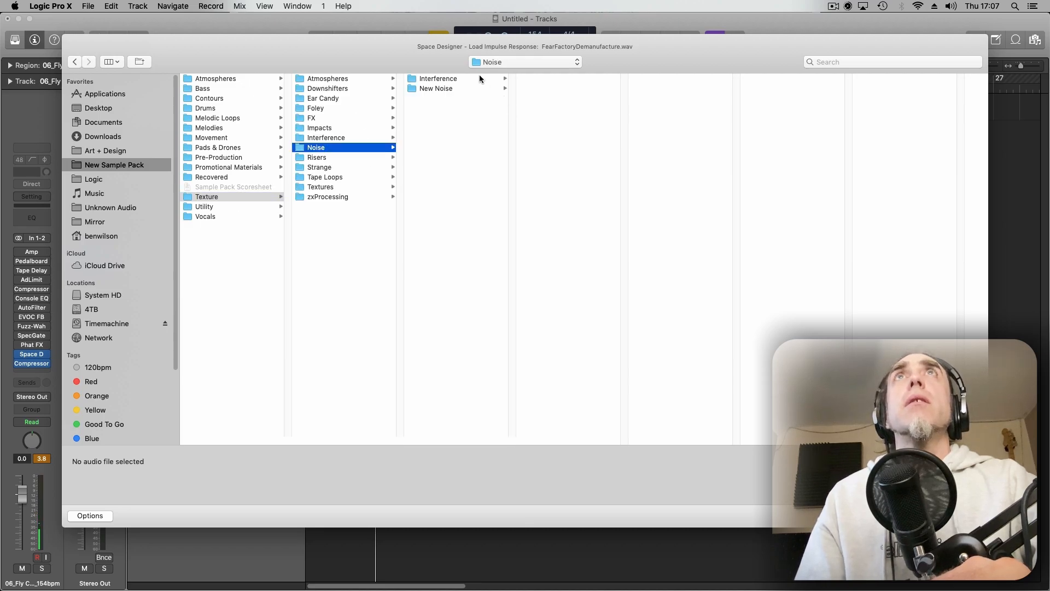
click(460, 79)
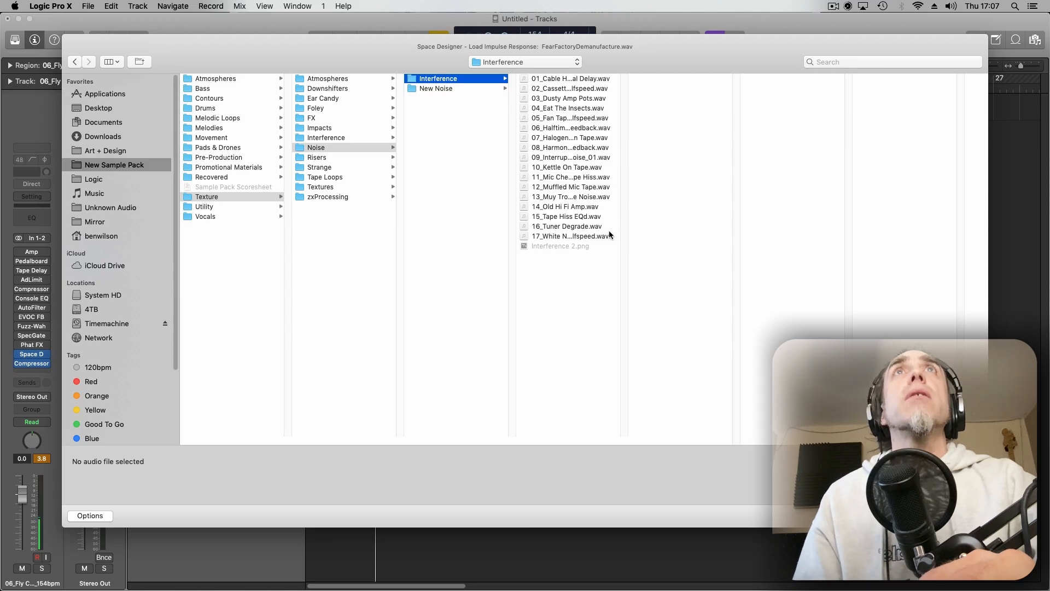
click(590, 217)
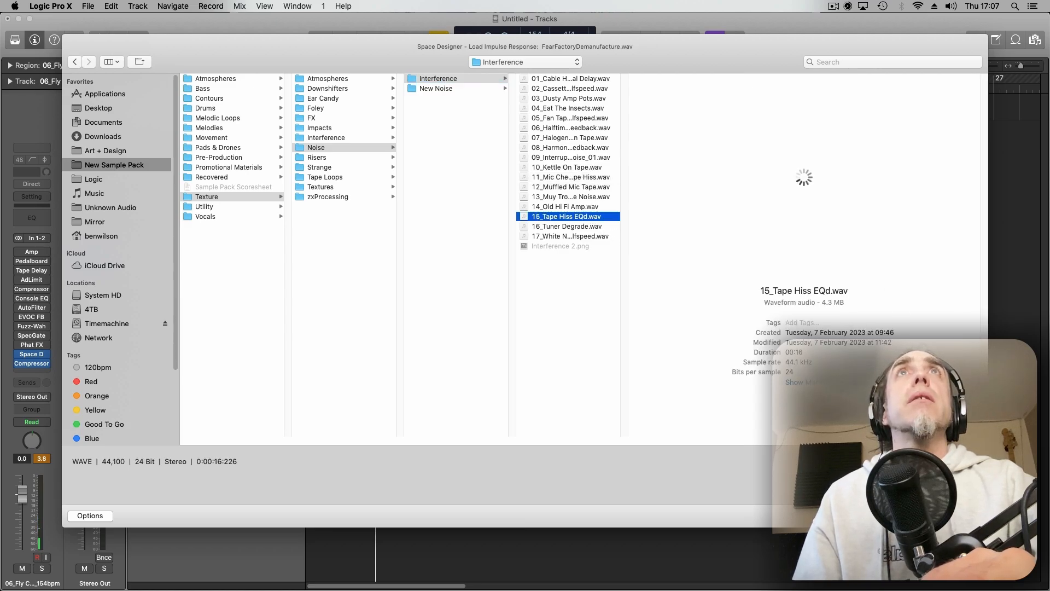
key(Return)
- Play the drum loop through the tape hiss impulse while reducing its Size to 28% and Length to 207 ms
key(space)
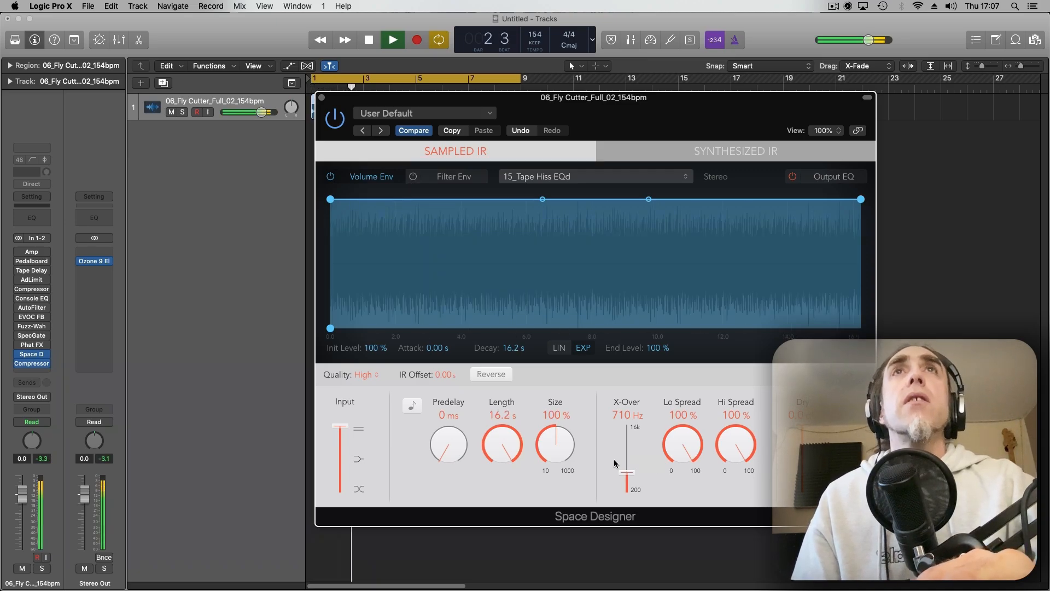
drag(556, 444, 505, 452)
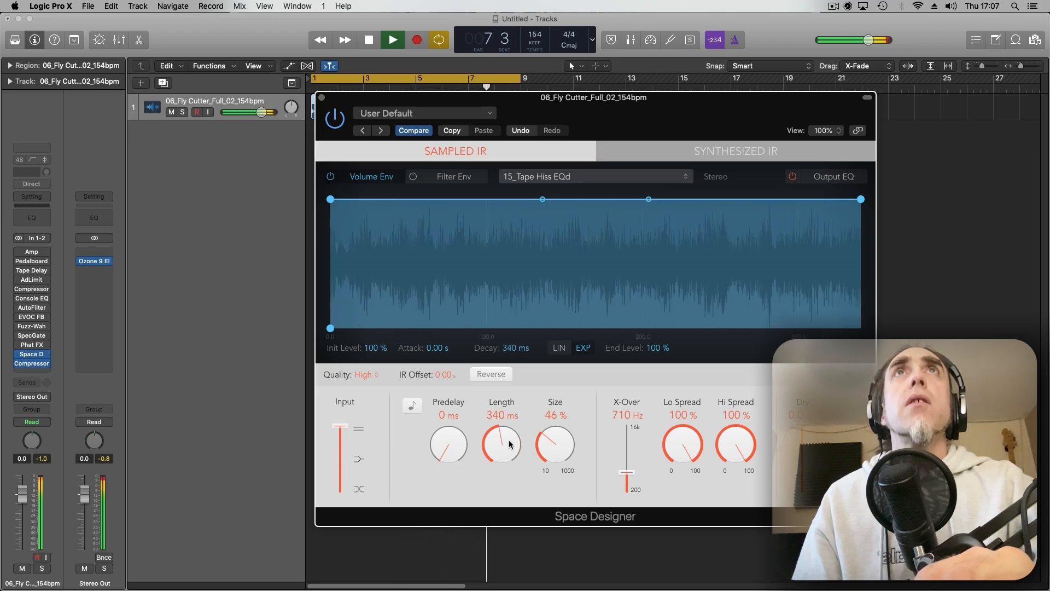
drag(555, 444, 552, 463)
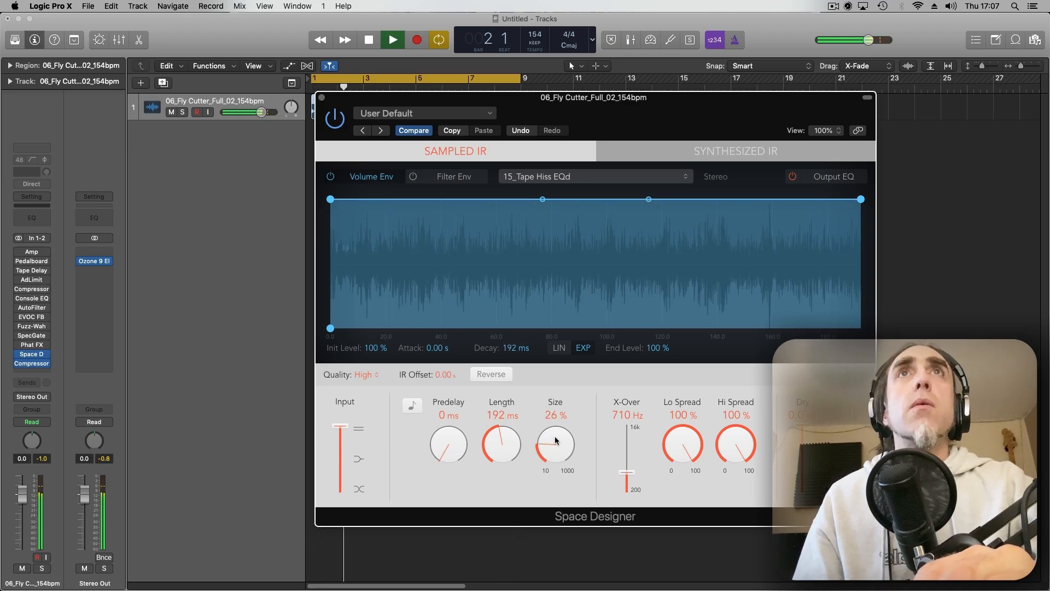
drag(556, 440, 554, 438)
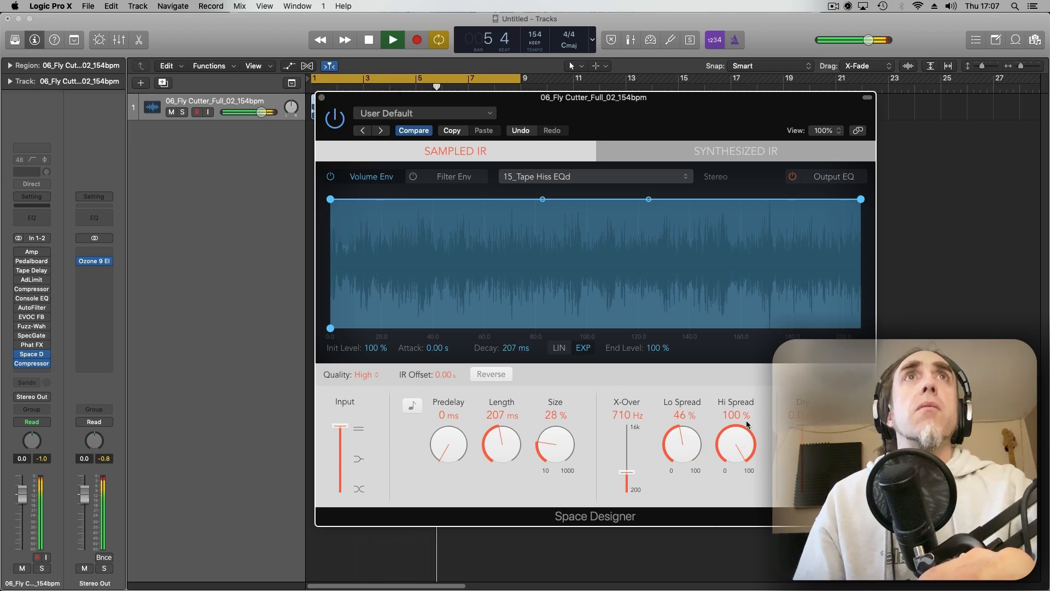
- Set Space Designer's Lo Spread to 7%, Hi Spread to 100%, Size to 280% and Length to 931 ms, and close the plug-in
drag(736, 446, 736, 430)
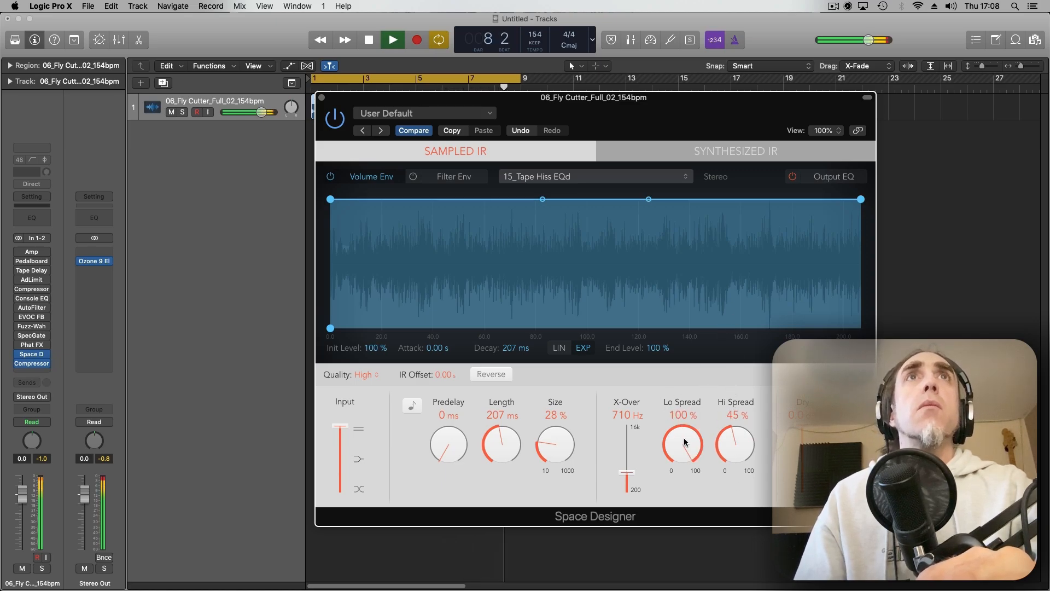
drag(733, 430, 735, 354)
drag(571, 433, 563, 373)
drag(503, 445, 494, 469)
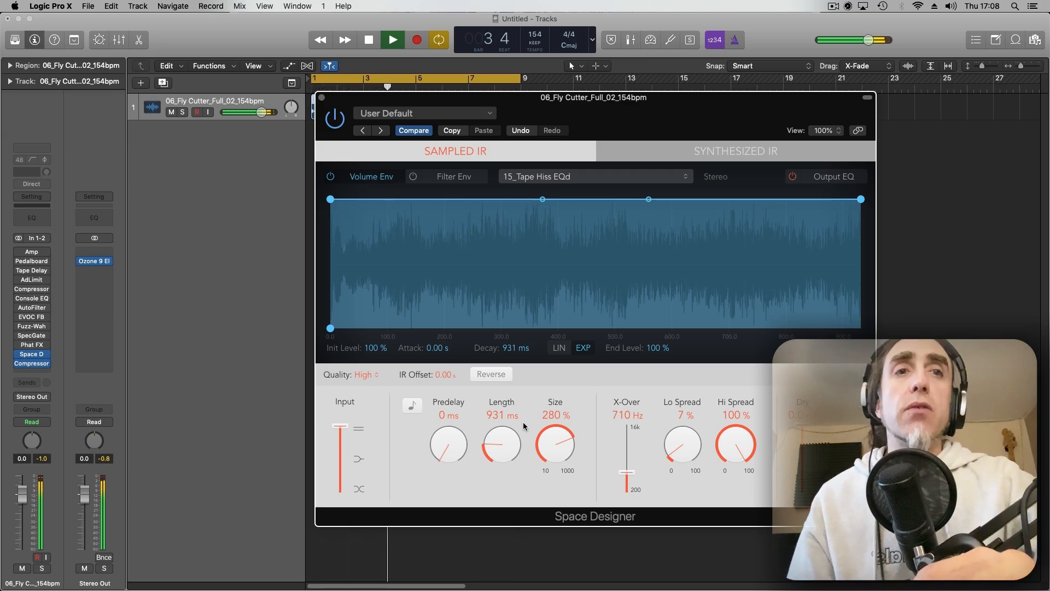
key(space)
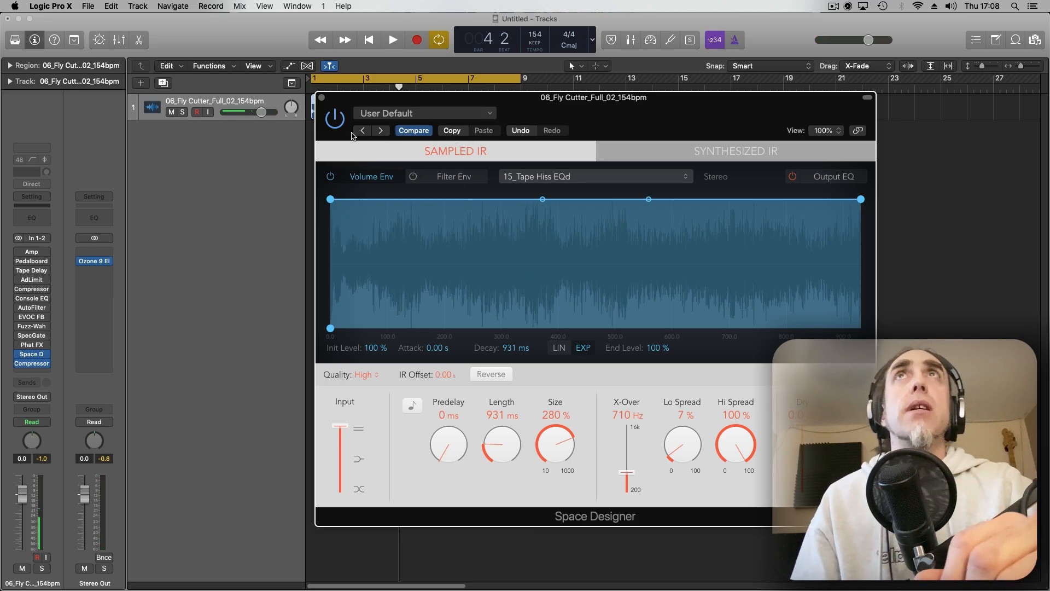
click(322, 98)
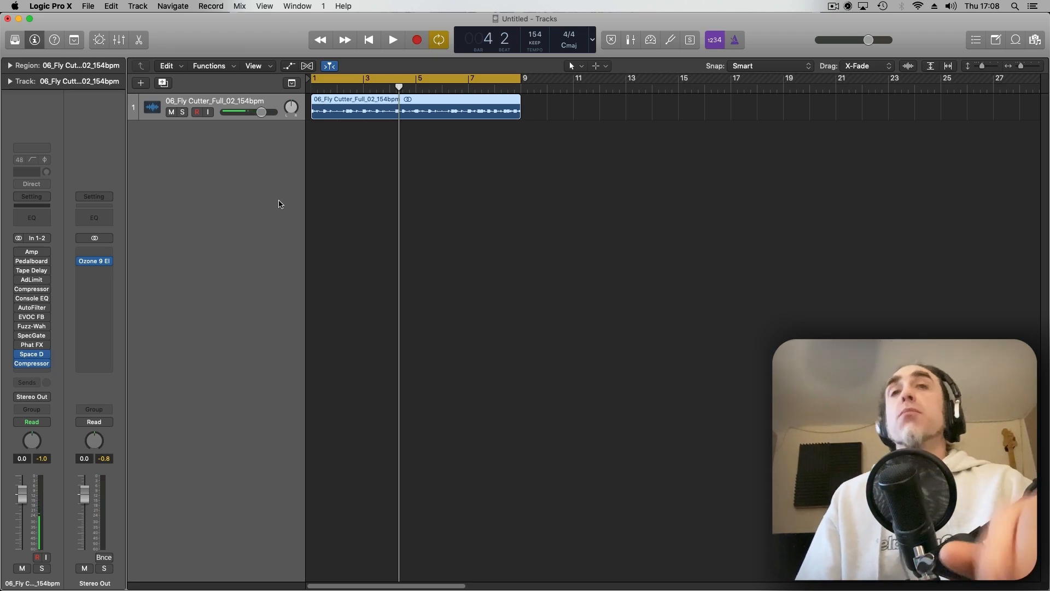
- Bypass Space Designer and insert a stereo Exciter between it and the final Compressor
drag(31, 363, 34, 374)
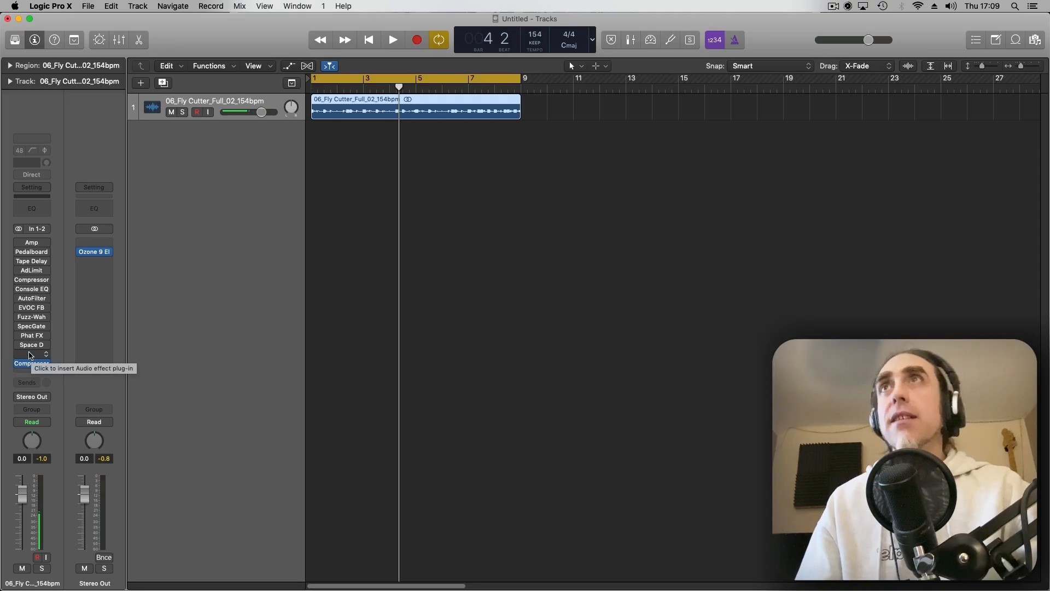
click(30, 355)
mouse_move(85, 542)
mouse_move(131, 537)
click(206, 543)
- Play the drum loop while raising the Exciter's Harmonics to 95.2% and lowering its Frequency to 96 Hz
key(space)
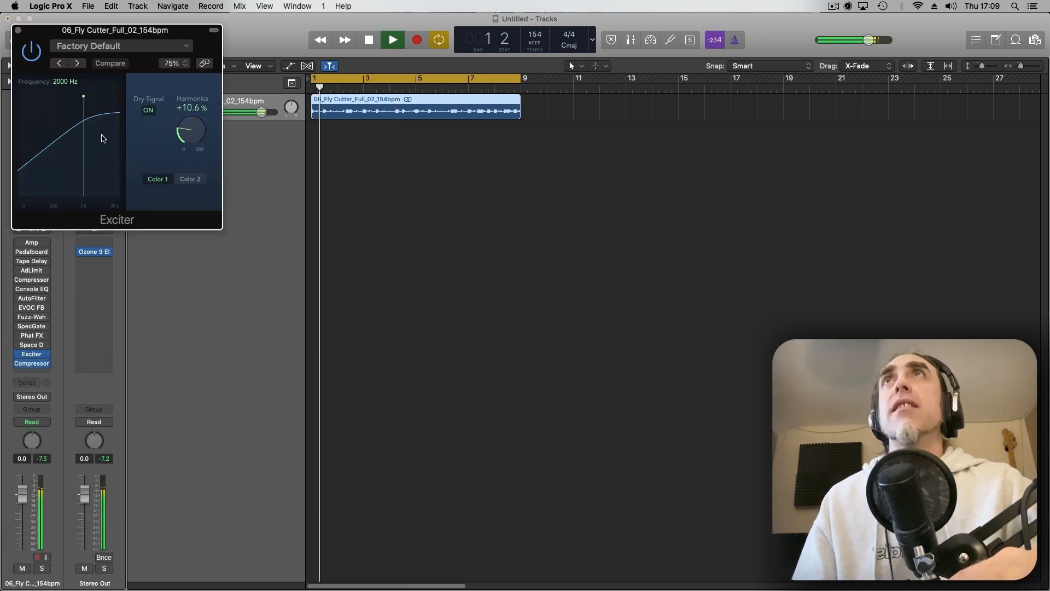
drag(190, 130, 199, 43)
drag(75, 103, 44, 97)
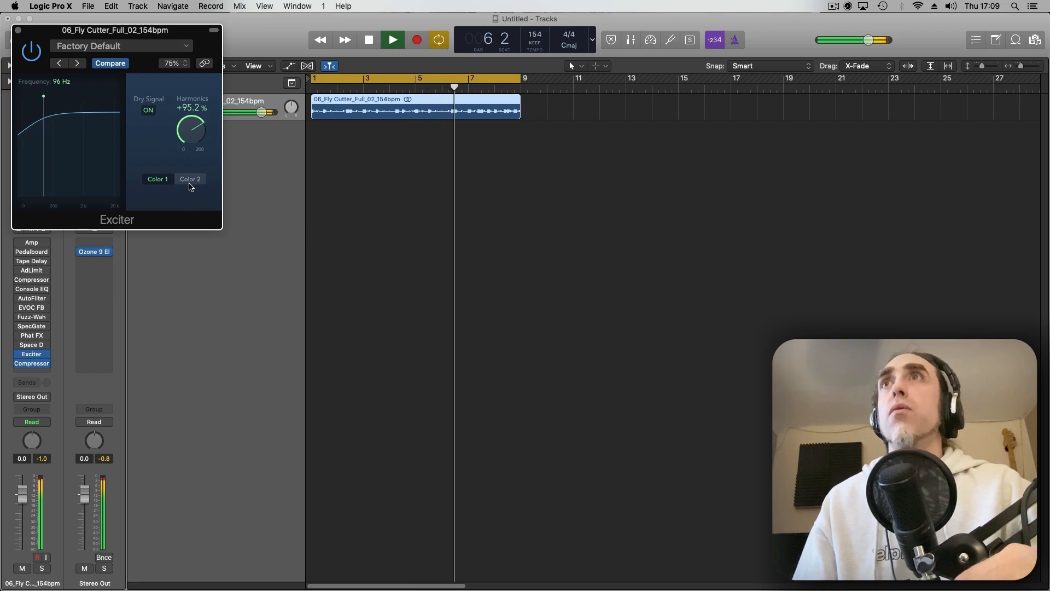
key(space)
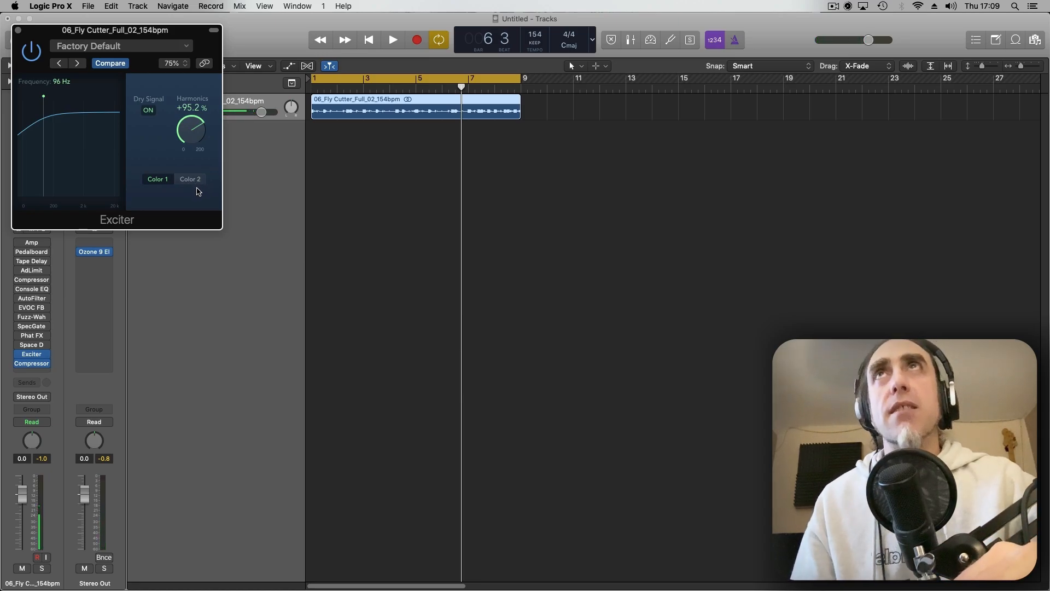
- Compare the Exciter's Color 1 and Color 2 during playback, with Harmonics at 67.3% and the Dry Signal switched off
click(191, 186)
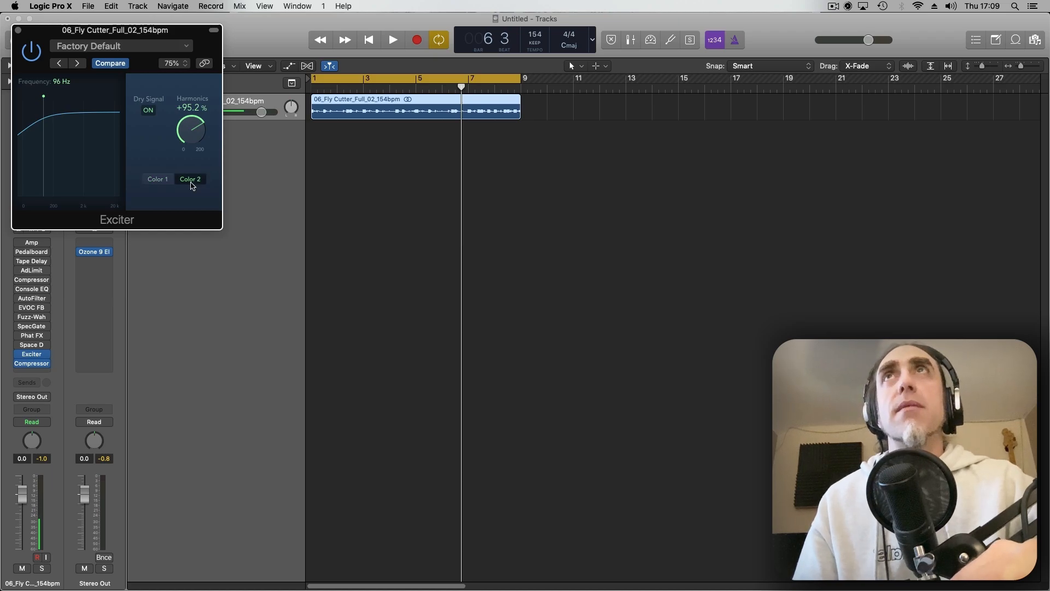
key(space)
click(165, 183)
mouse_move(193, 130)
mouse_down()
mouse_move(195, 143)
mouse_move(198, 131)
mouse_up()
click(149, 112)
click(190, 179)
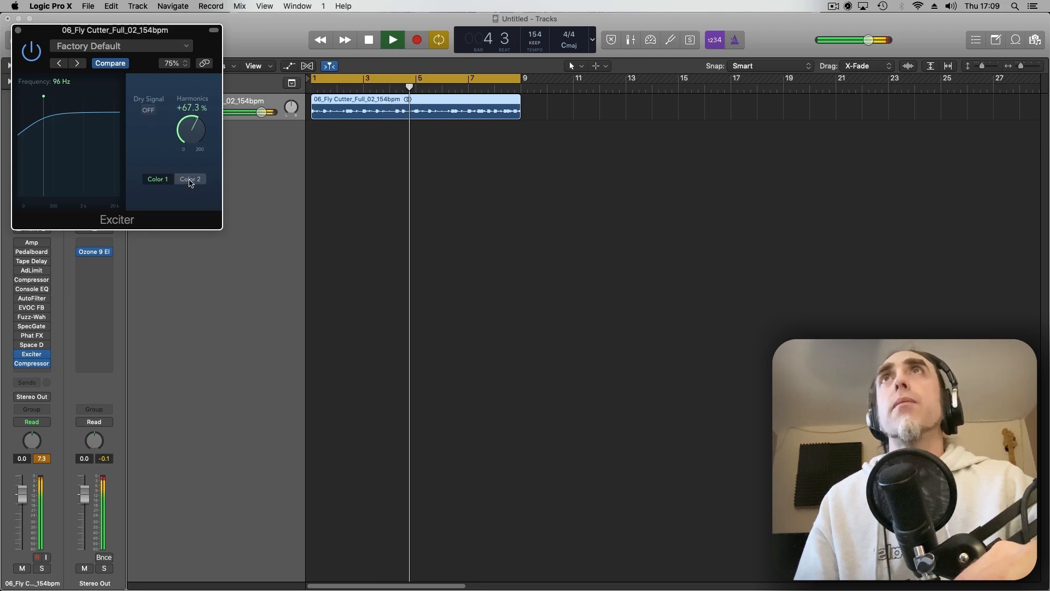
key(space)
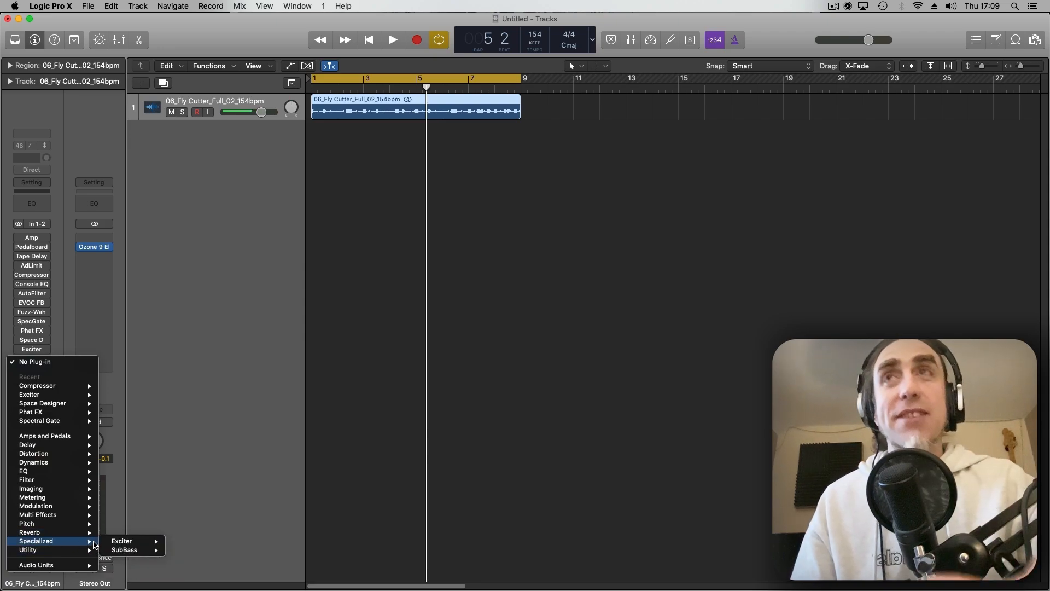
- Insert a stereo SubBass between the Exciter and the final Compressor, and set its Wet level to 500%
mouse_move(90, 528)
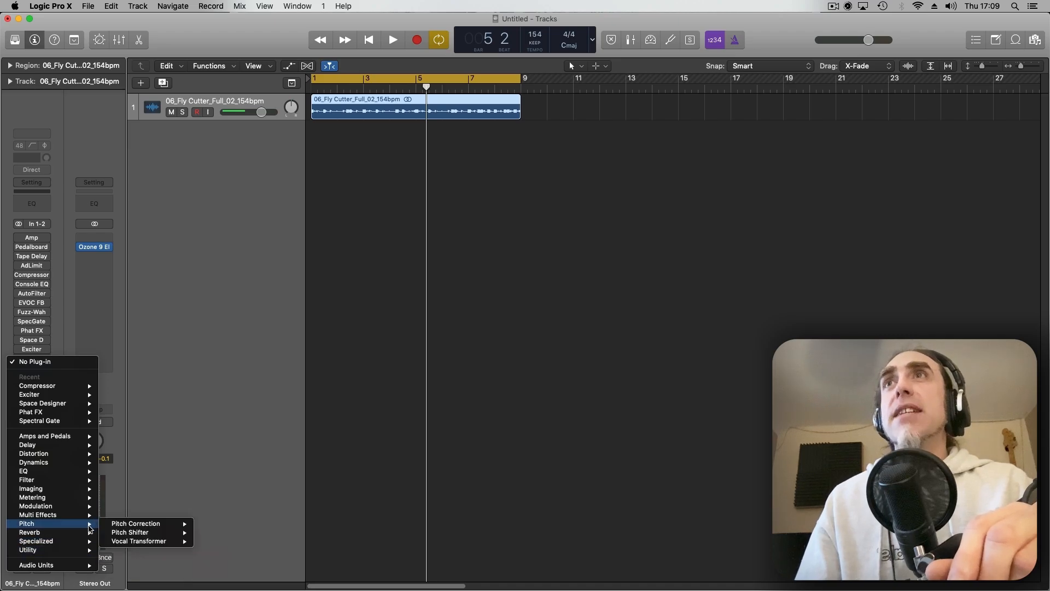
mouse_move(139, 550)
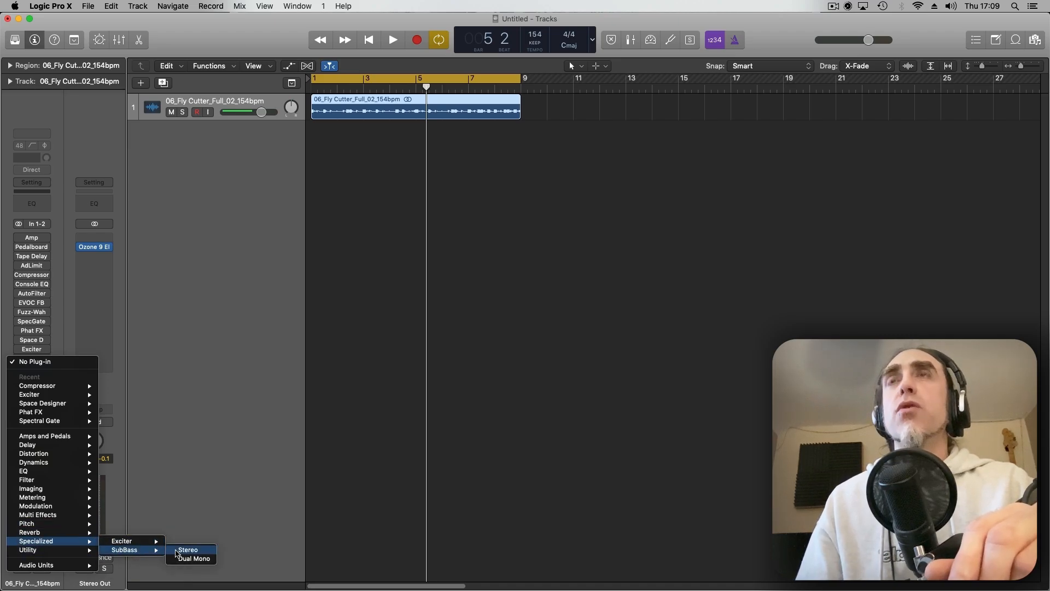
click(176, 551)
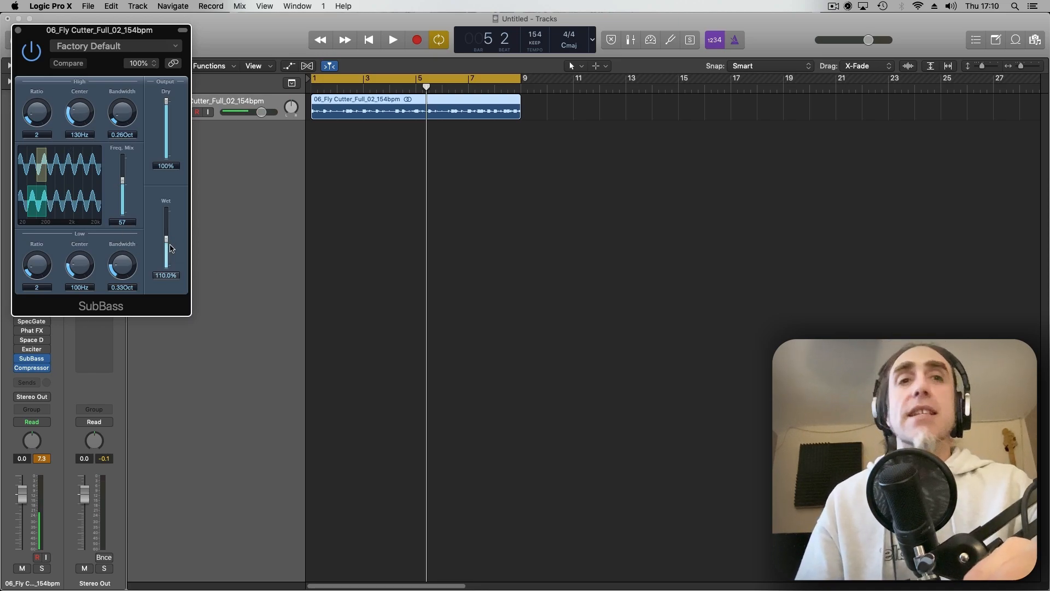
drag(169, 244, 168, 210)
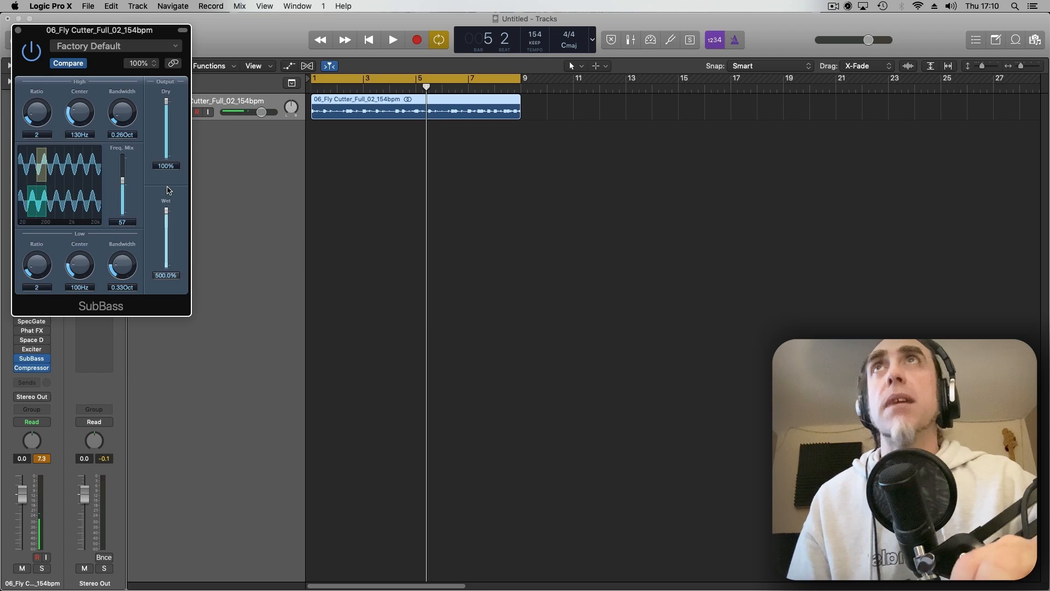
- Play the loop while setting SubBass's Freq. Mix to 41 and its Low band to ratio 8, center 150 Hz and bandwidth 0.72 Oct
key(space)
mouse_move(122, 181)
mouse_down()
mouse_move(122, 158)
mouse_move(123, 190)
mouse_up()
drag(54, 198, 58, 220)
drag(72, 274, 63, 316)
drag(122, 266, 122, 254)
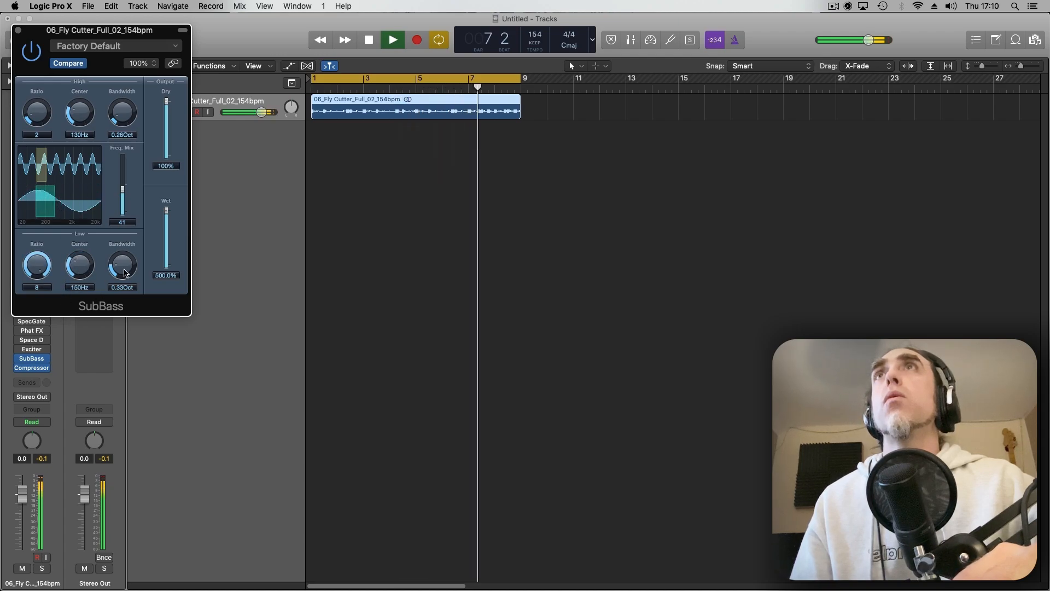
- Set SubBass's High band to ratio 5, center 77 Hz and bandwidth 0.56 Oct during playback
drag(43, 120, 39, 100)
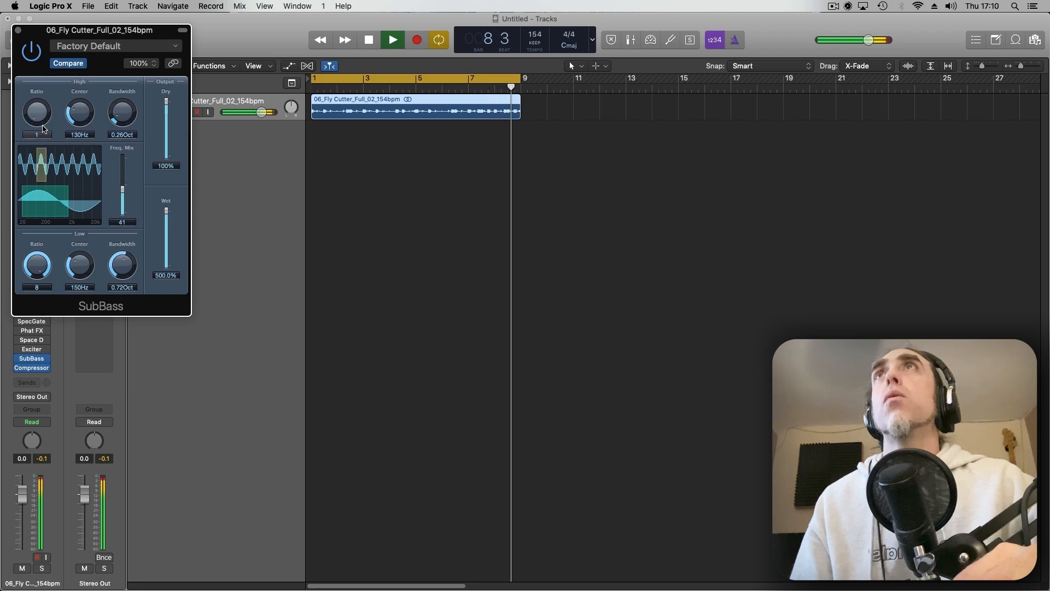
drag(80, 110, 127, 92)
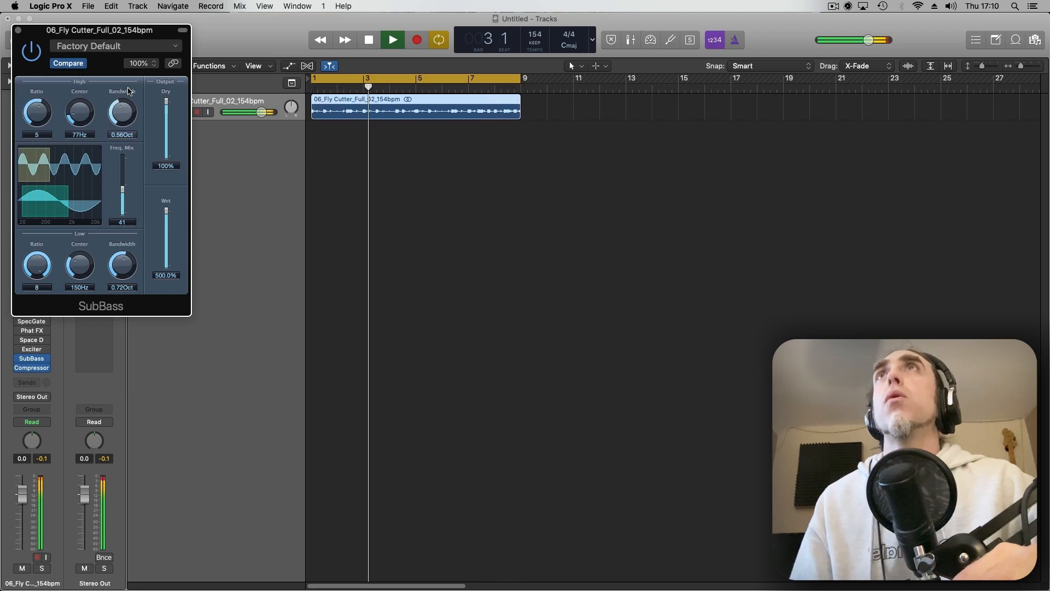
- Open the final Compressor, lower its threshold, and raise its ratio and make-up gain
click(32, 367)
drag(163, 325, 172, 385)
drag(239, 320, 239, 305)
drag(311, 313, 309, 281)
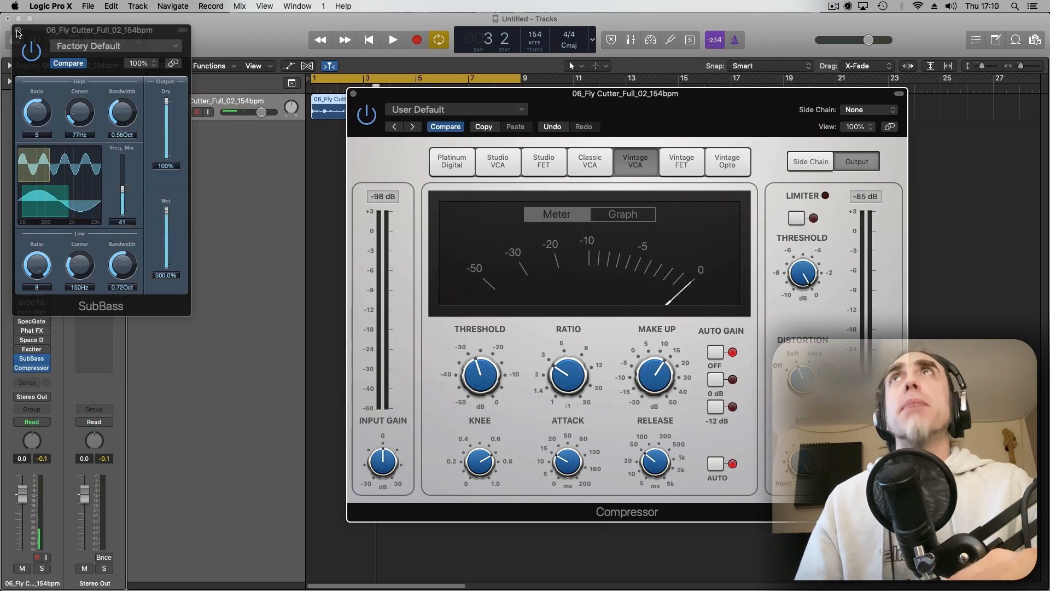
- Remove SubBass from the track, and place the final Compressor directly below the Exciter, bypassed
click(18, 34)
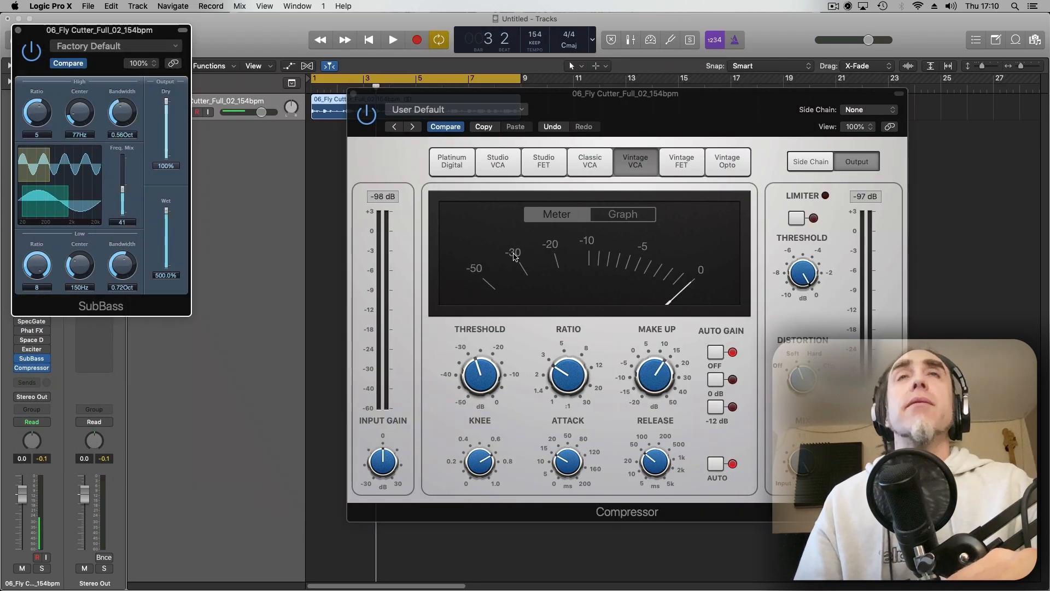
click(18, 30)
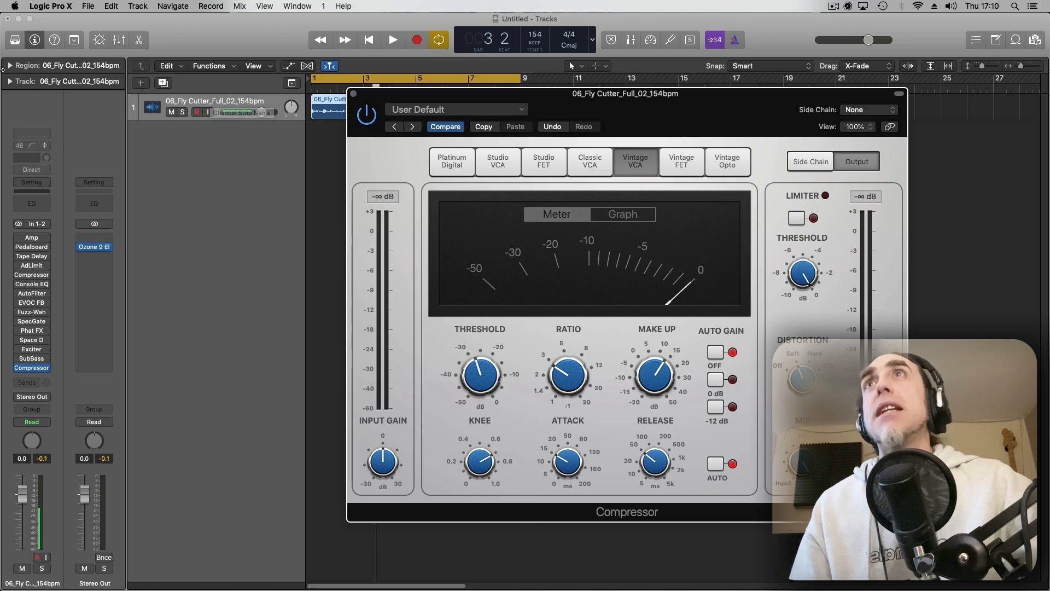
click(46, 368)
click(55, 376)
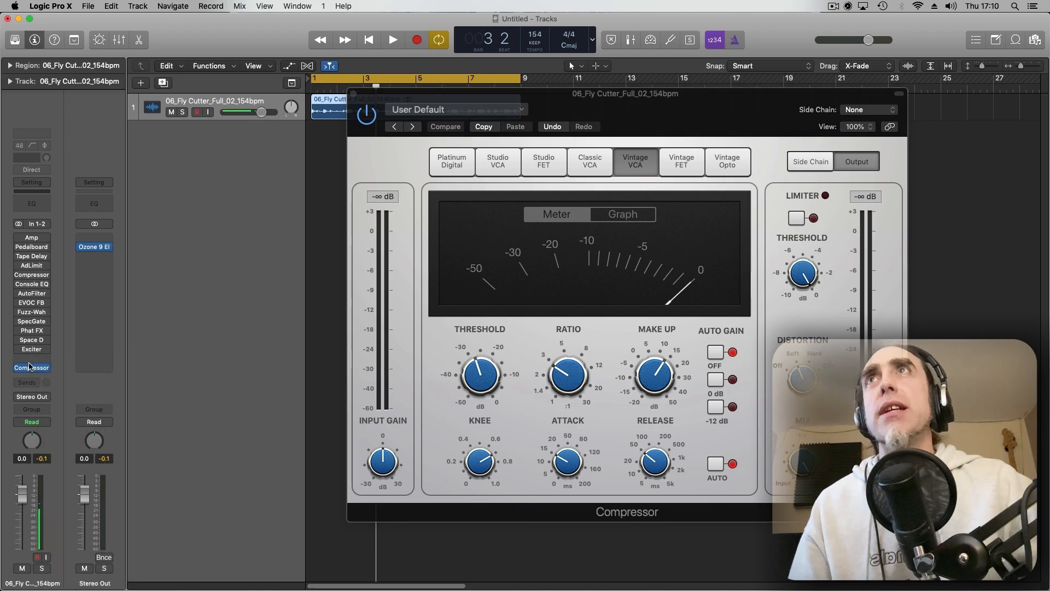
drag(29, 366, 28, 358)
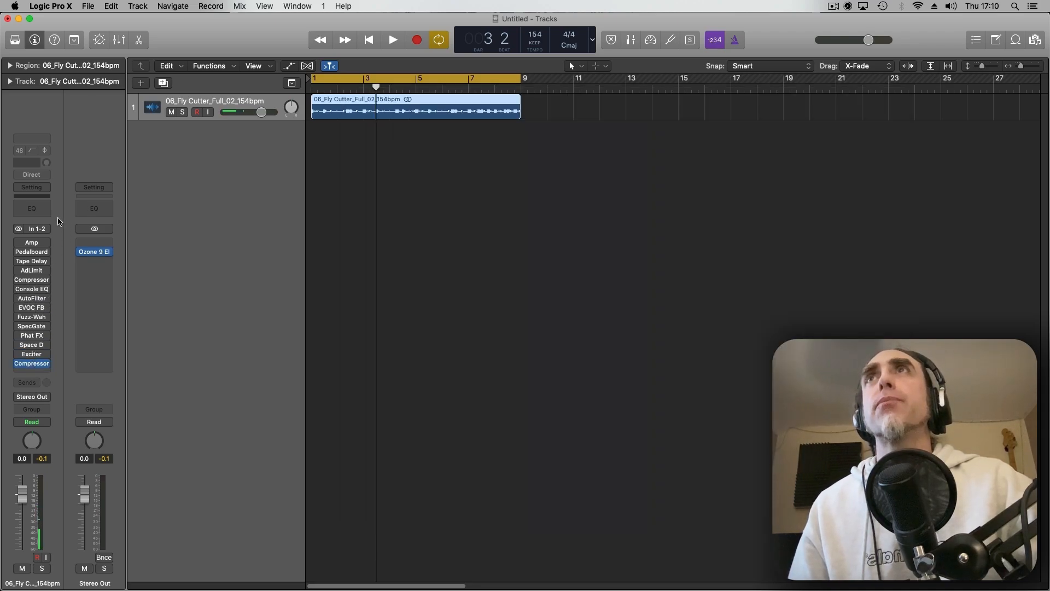
click(20, 362)
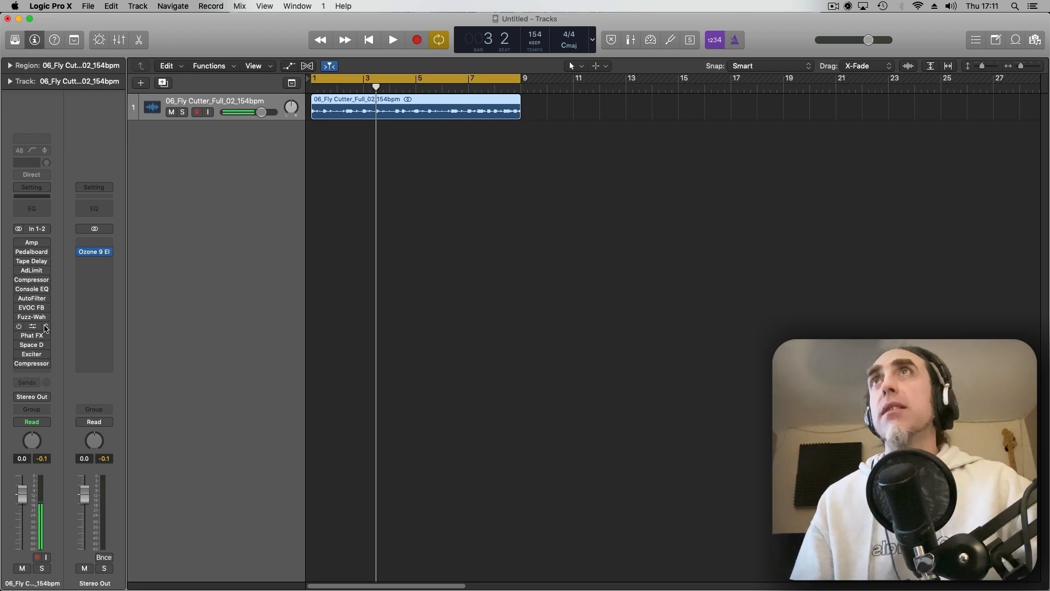
- Review the Clean, Crunch and Distorted preset categories of Amp Designer, and close the plug-in without changing its preset
click(33, 245)
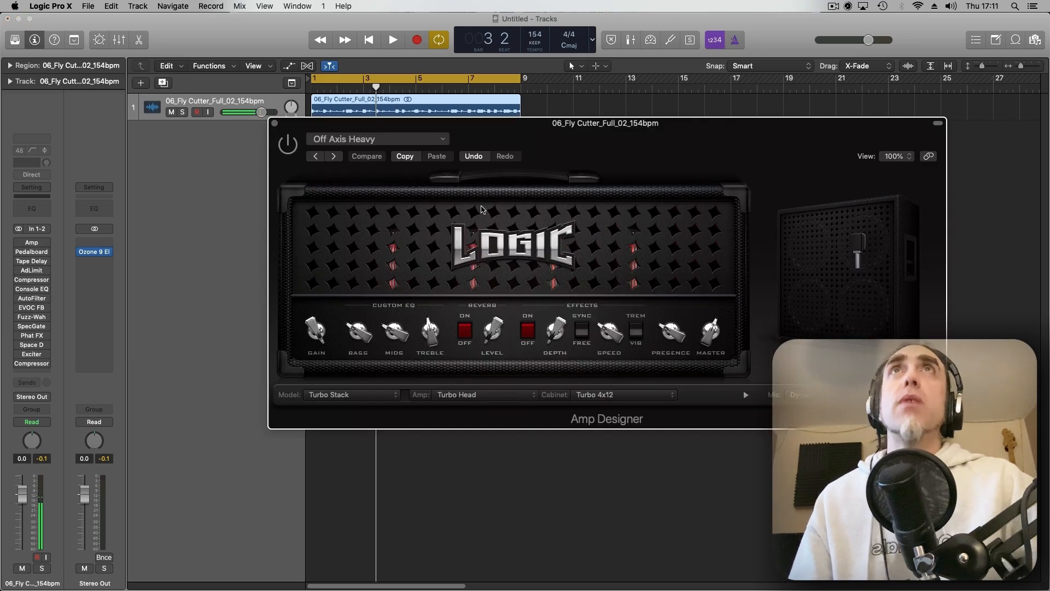
click(383, 139)
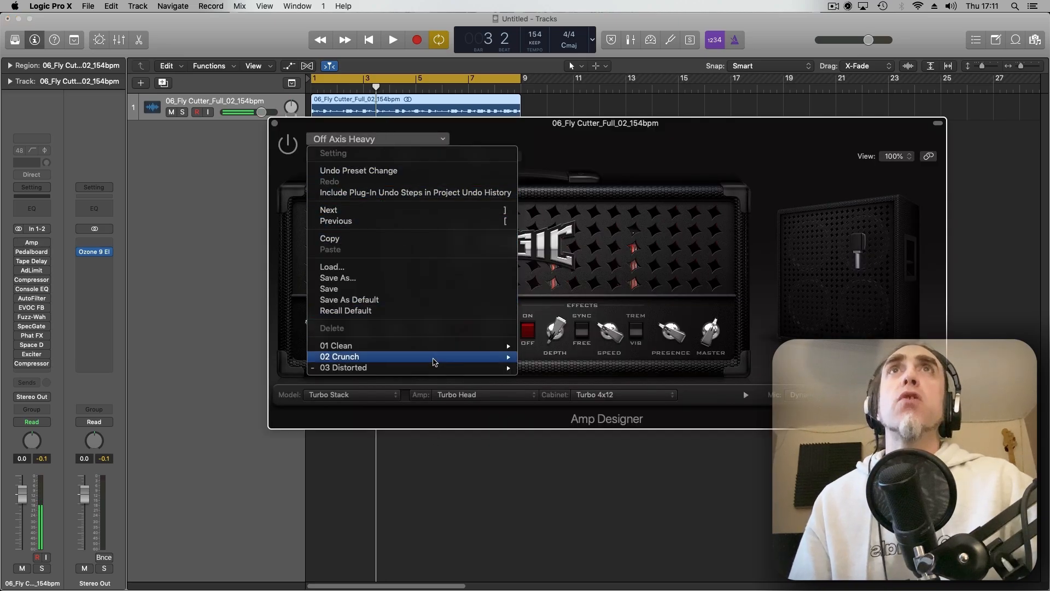
mouse_move(436, 358)
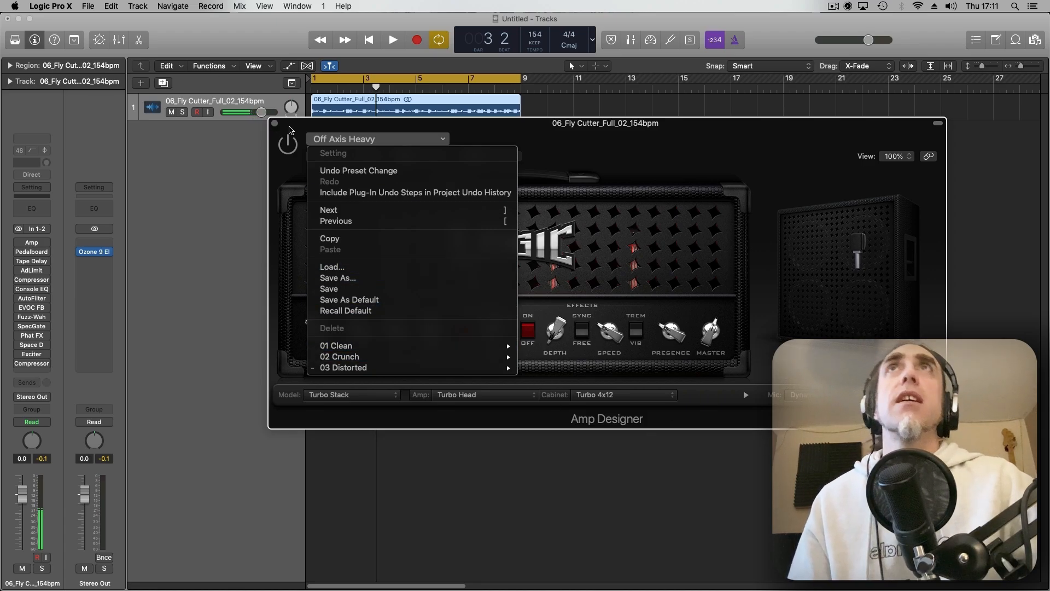
click(292, 127)
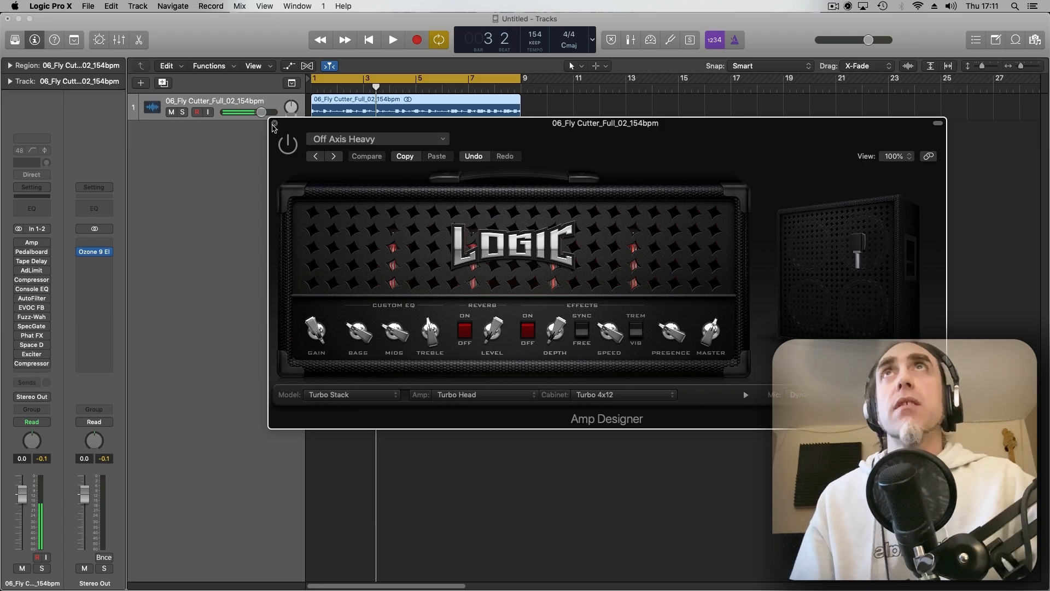
click(275, 125)
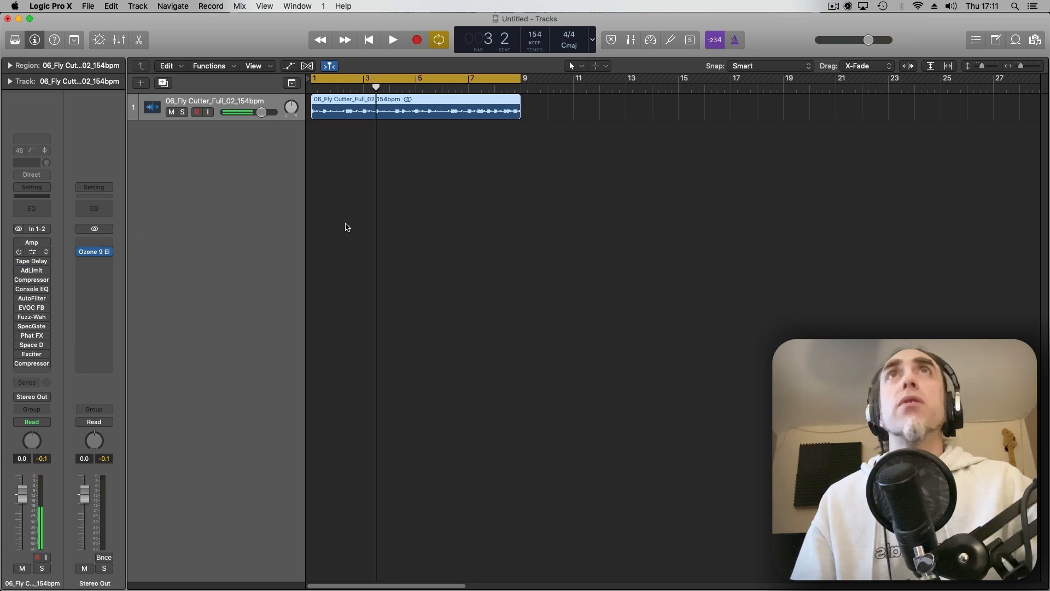
- Look through the available pedals in the Pedalboard plug-in's browser and close its window
scroll(590, 198, down, 3)
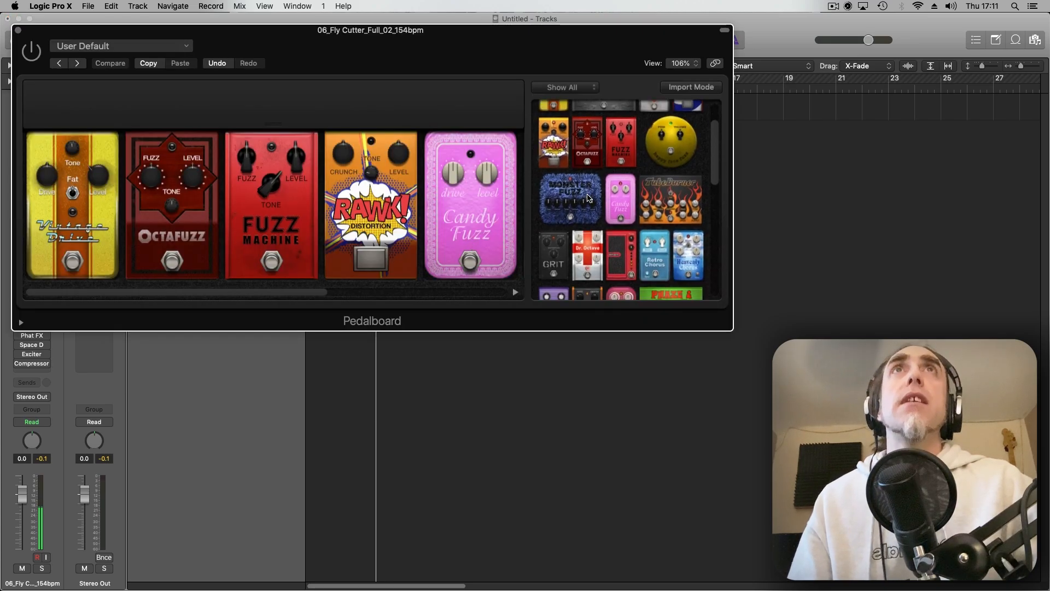
scroll(589, 198, down, 4)
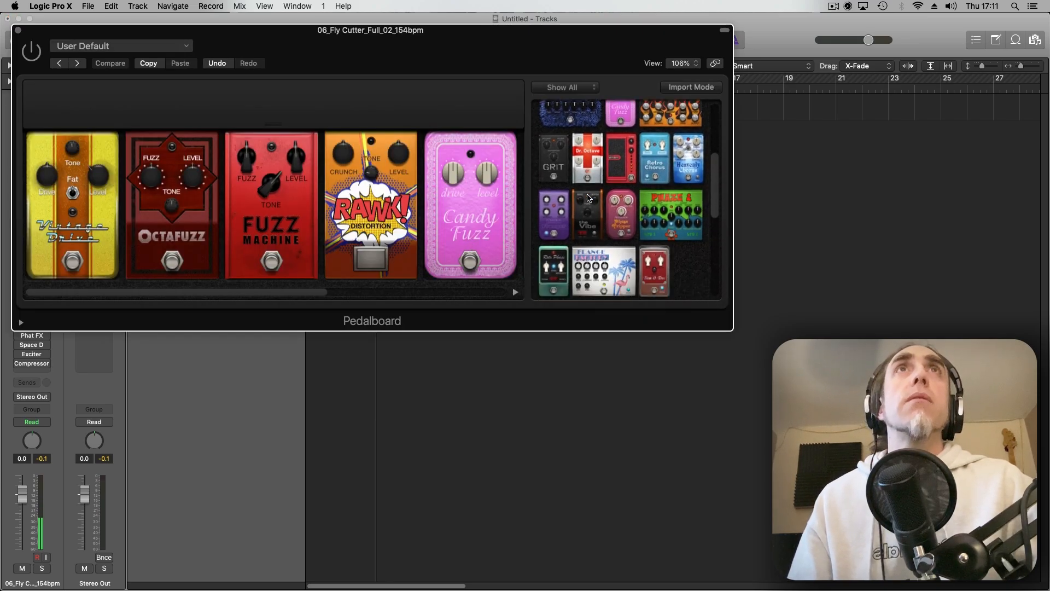
scroll(589, 198, up, 5)
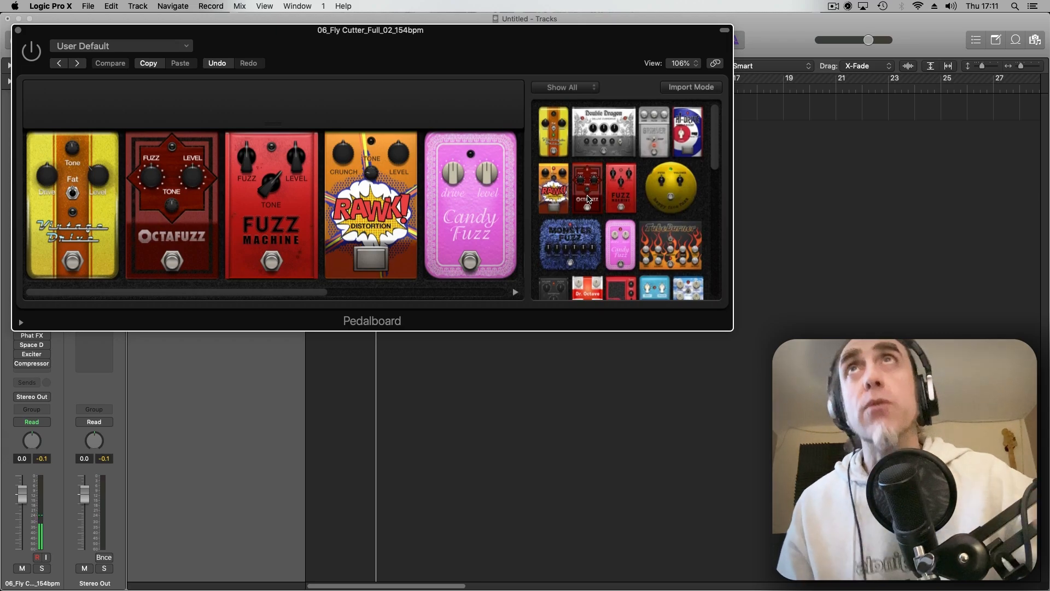
click(18, 30)
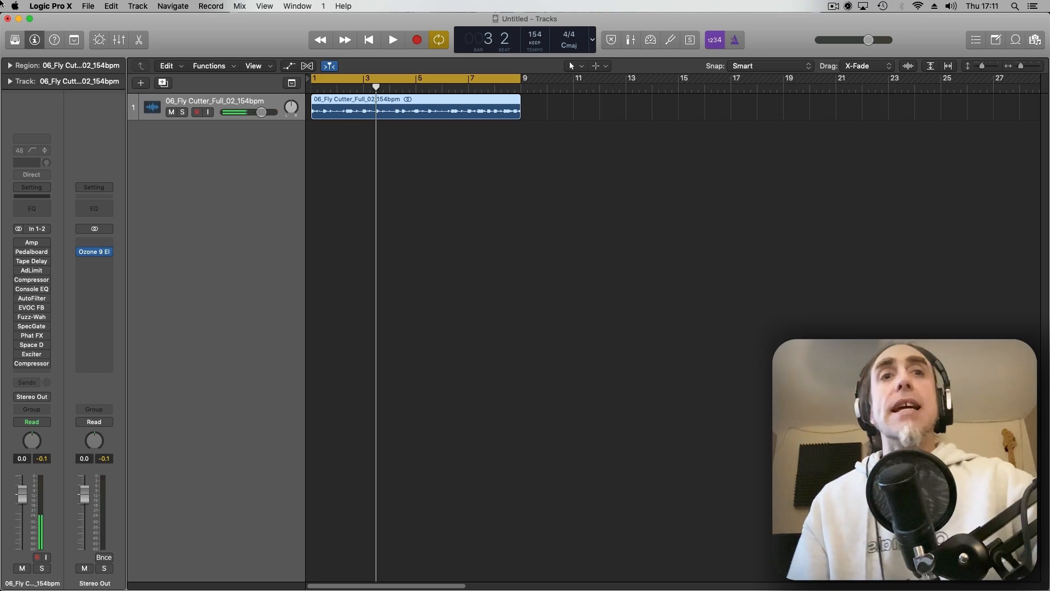
- Review the settings of the Tape Delay, Adaptive Limiter and Vintage Console EQ on the drum track
click(31, 261)
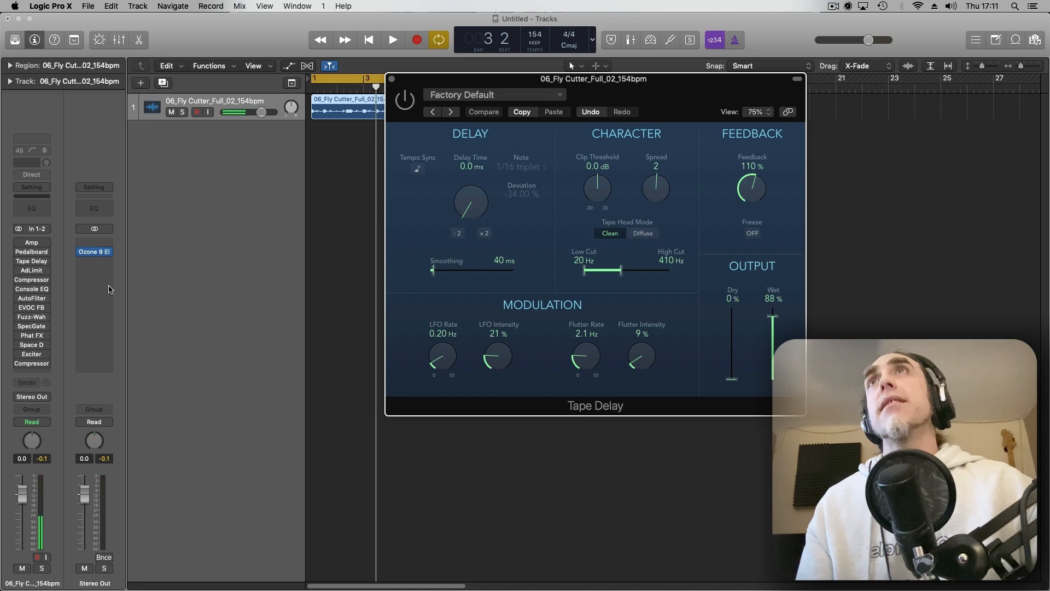
click(31, 271)
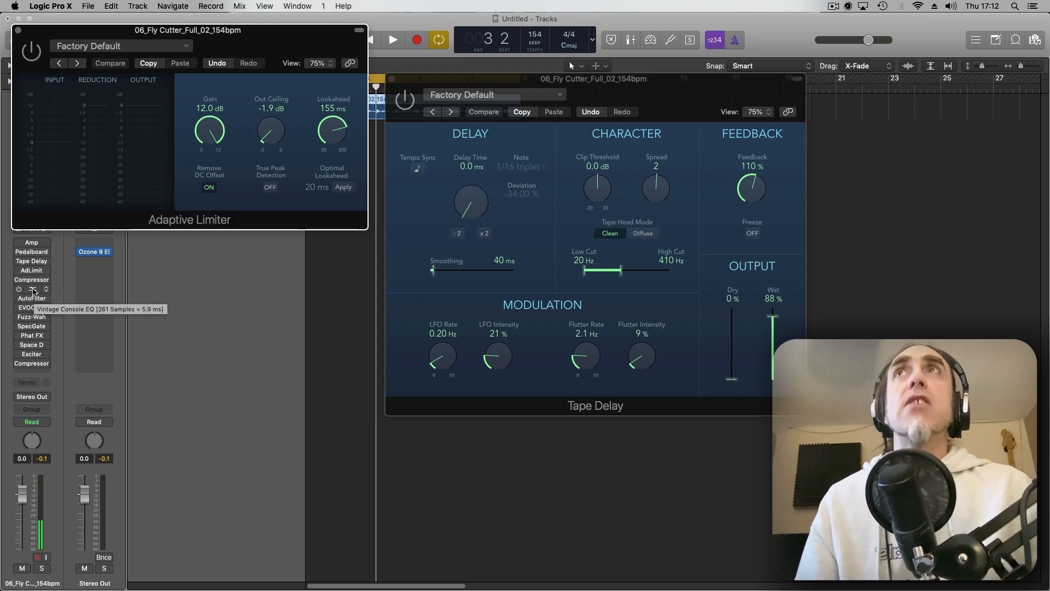
click(32, 292)
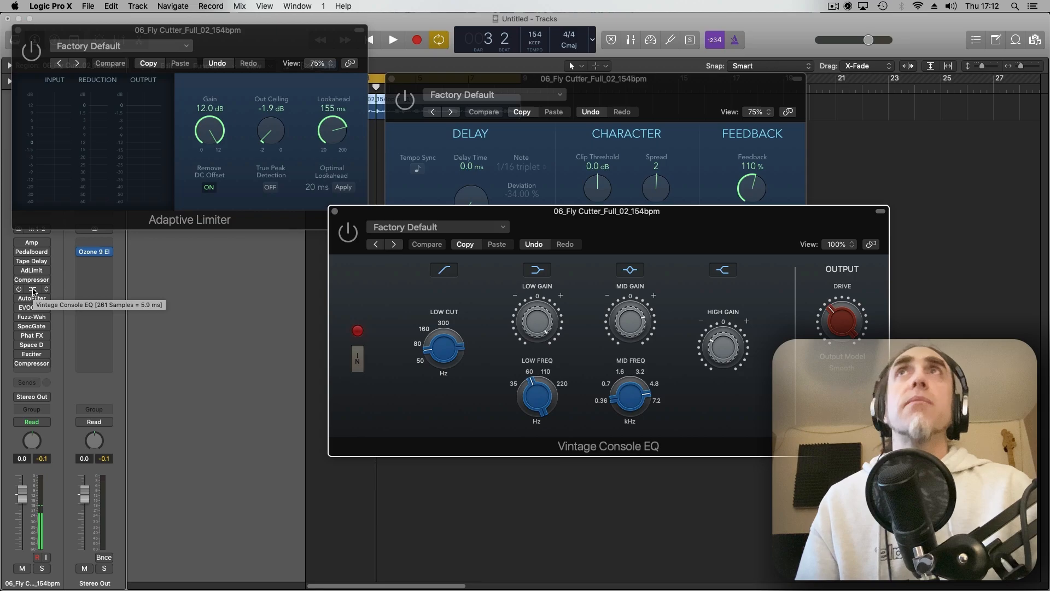
click(335, 210)
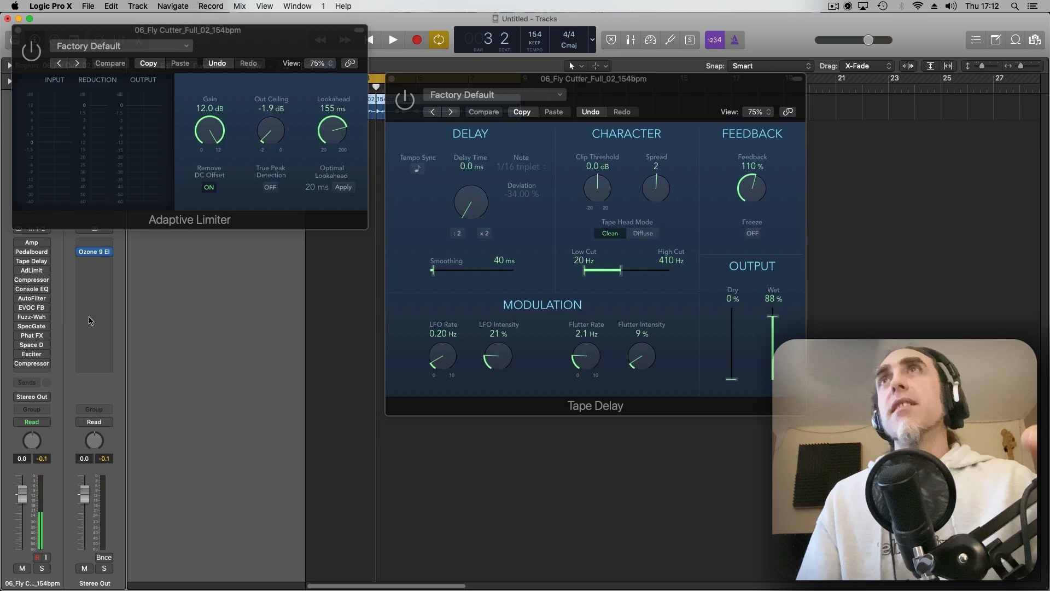
mouse_move(29, 288)
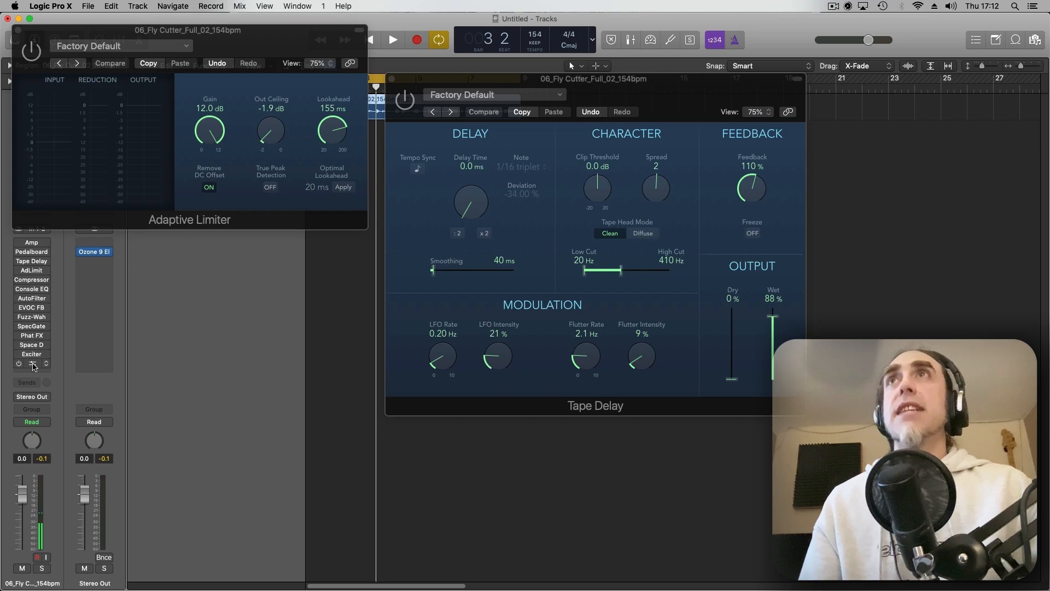
- Browse the Distortion plug-ins, from Bitcrusher to Phase Distortion, for the empty insert slot below the final Compressor
click(35, 373)
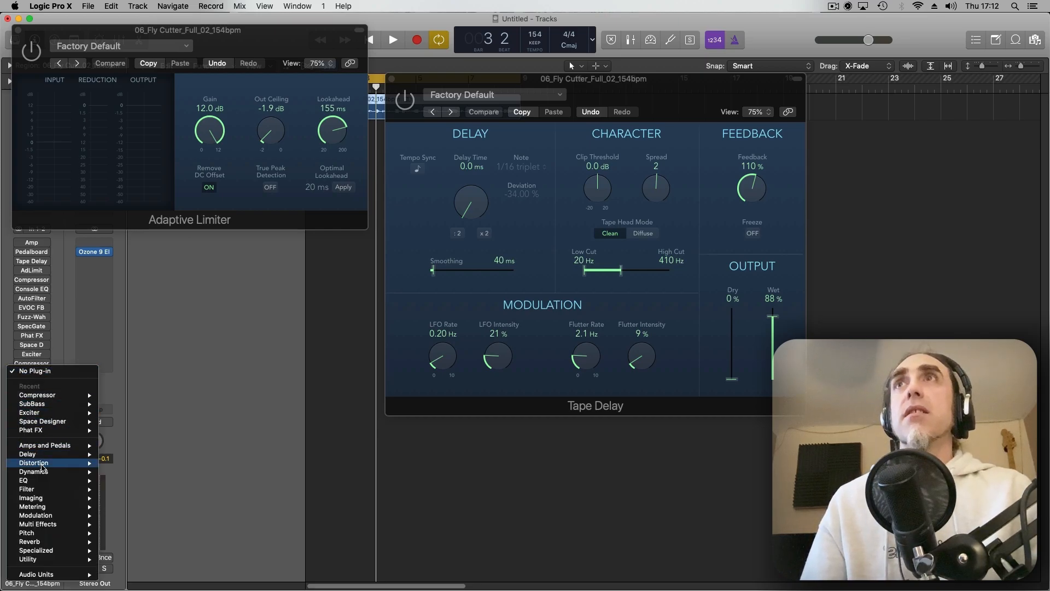
mouse_move(44, 464)
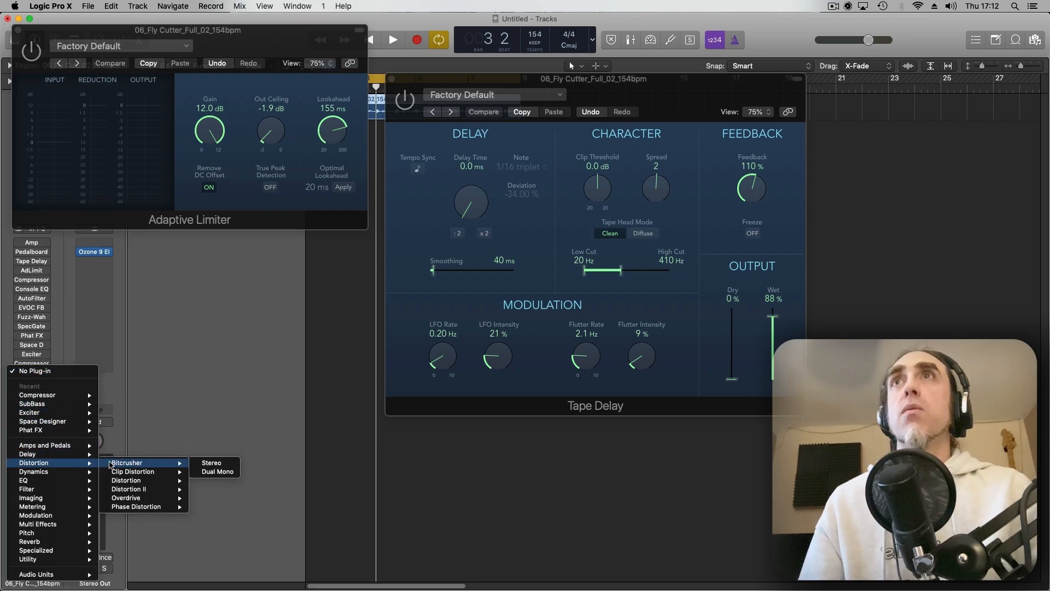
mouse_move(120, 507)
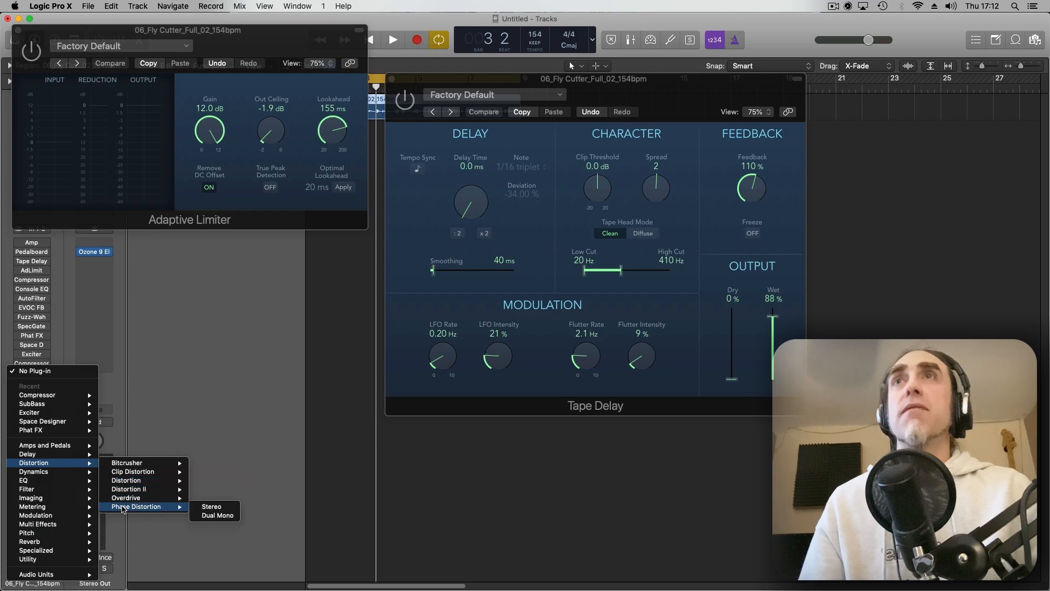